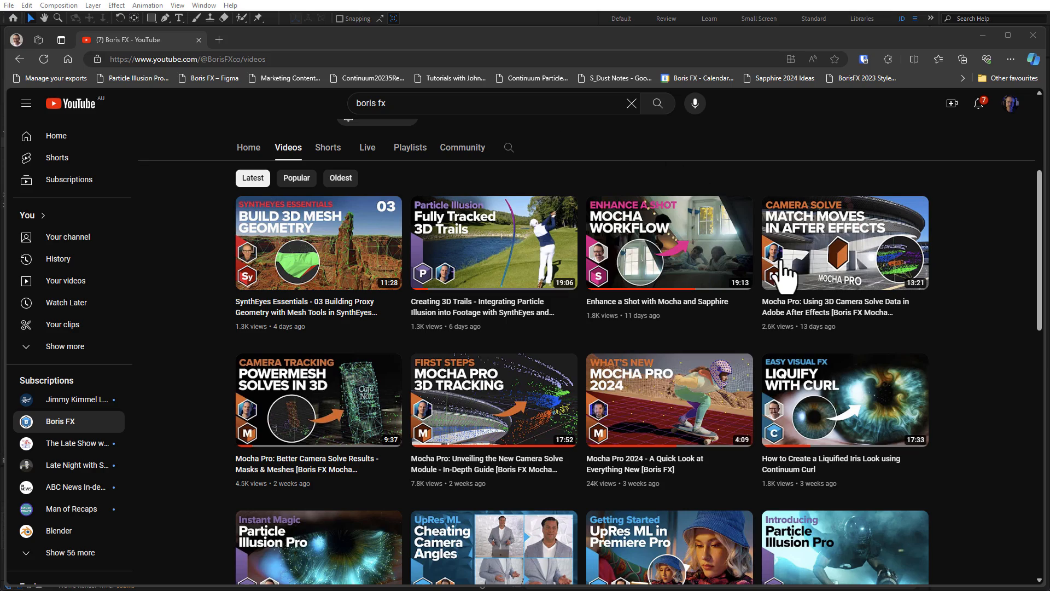
mouse_move(545, 374)
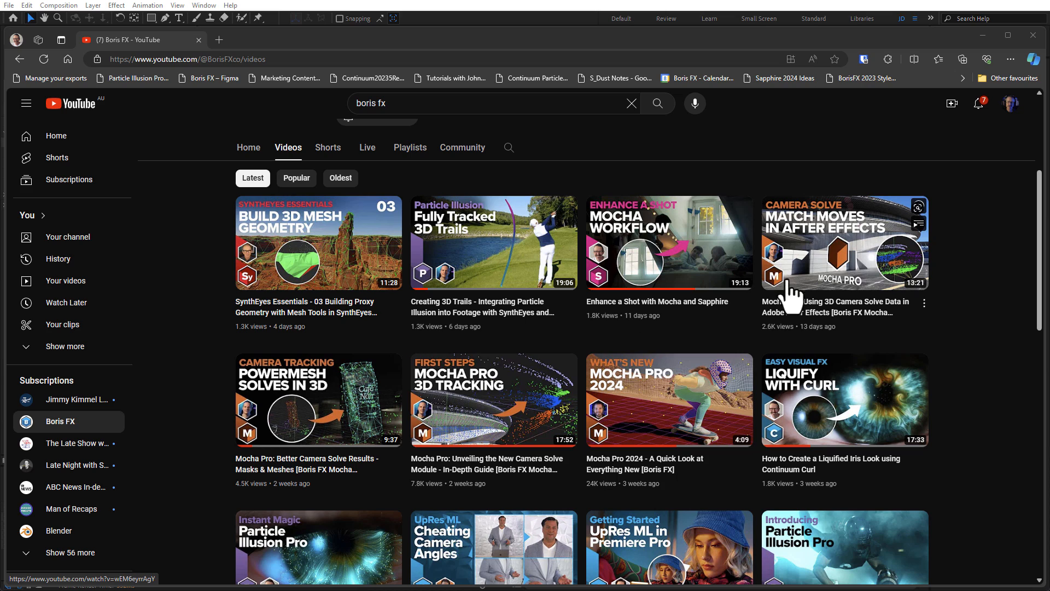
mouse_move(836, 243)
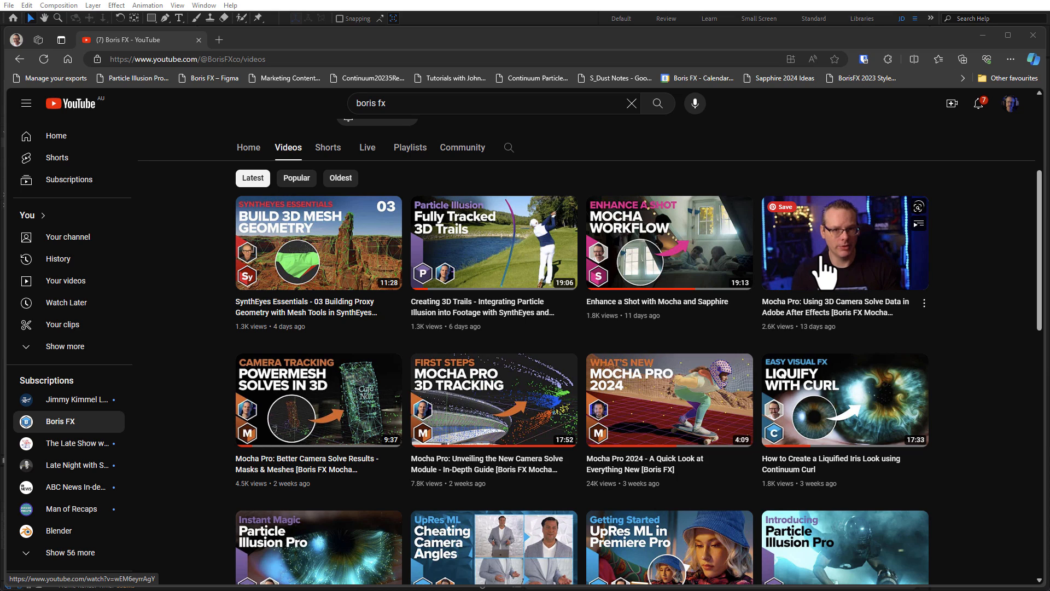
mouse_move(442, 428)
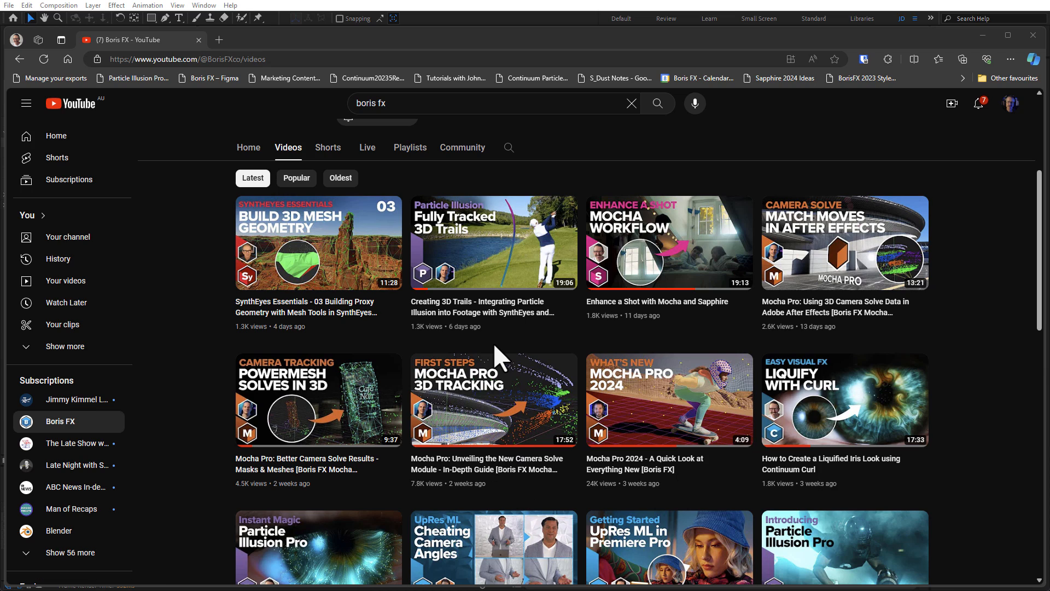
Switch to After Effects, open the Blur precomposition and its nested Track composition, and scrub through both
key("alt+Tab")
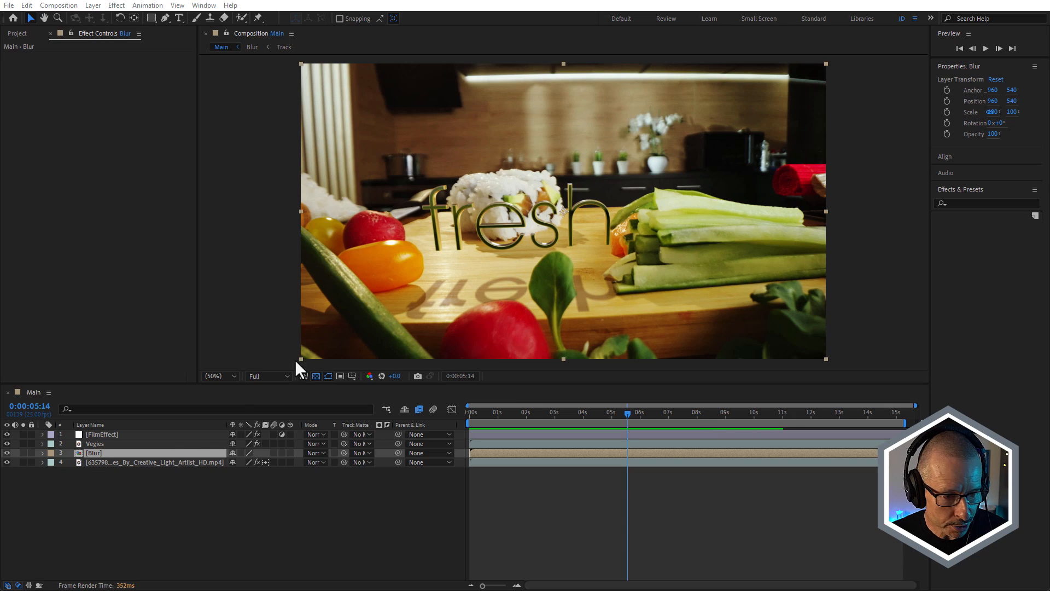
double_click(90, 452)
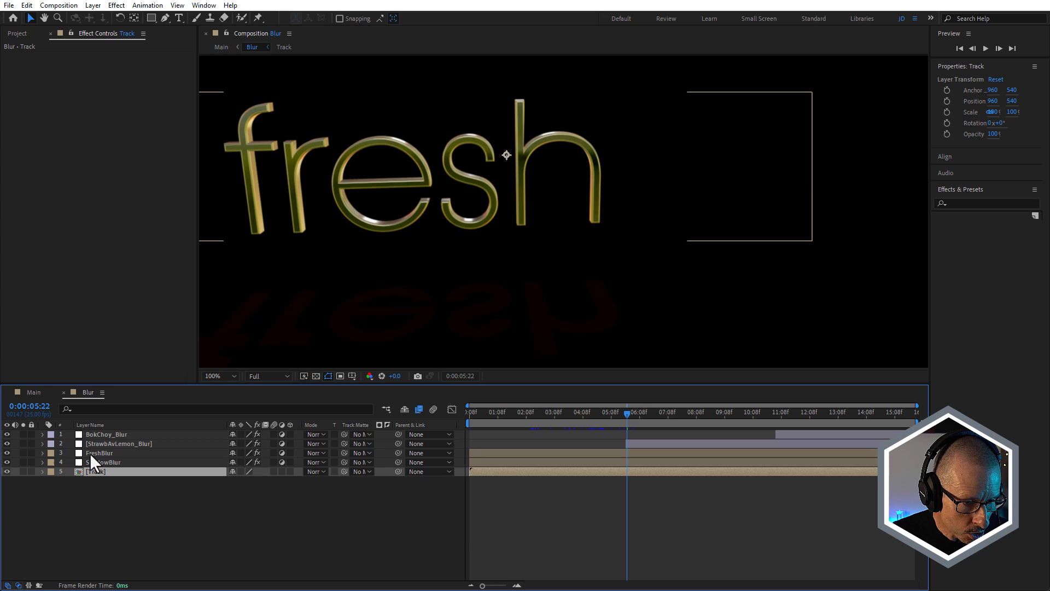
left_click_drag(546, 410, 738, 425)
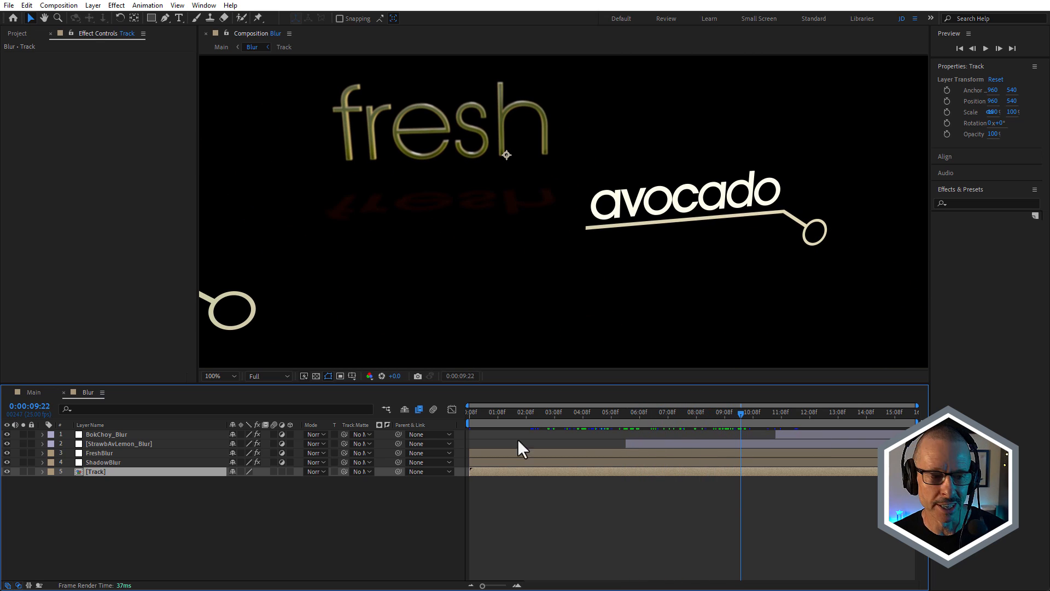
double_click(96, 471)
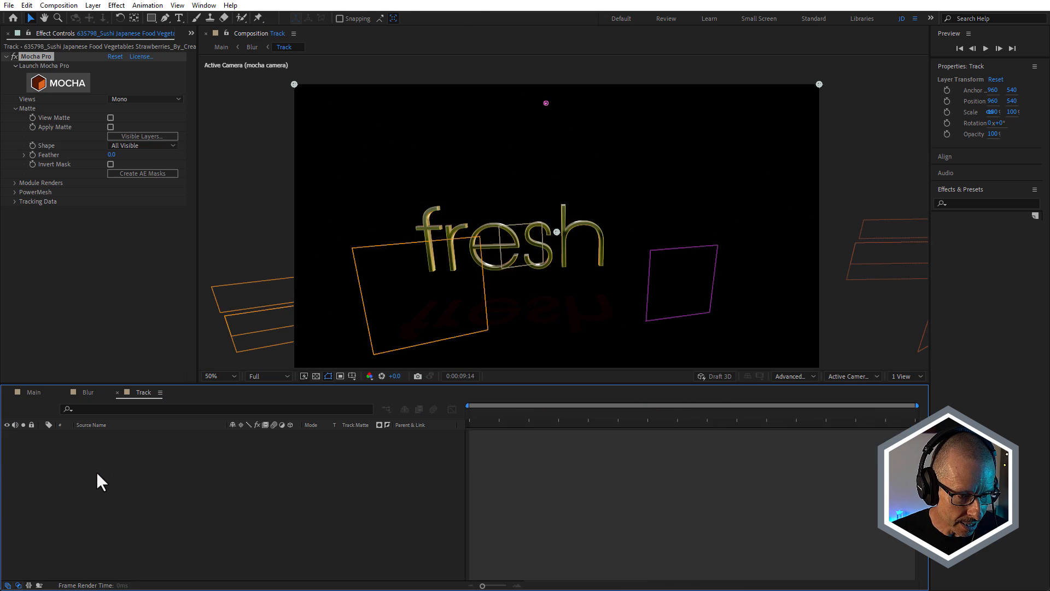
left_click_drag(551, 413, 761, 412)
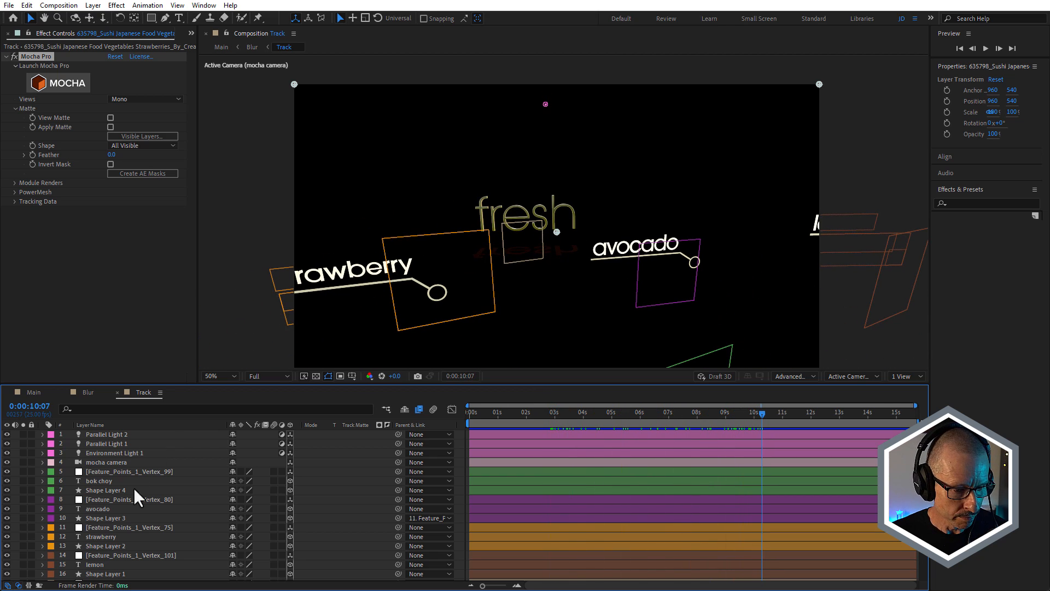
Make the footage layer in the Track composition visible and launch Mocha Pro from its effect
scroll(133, 488, "down", 2)
left_click(6, 575)
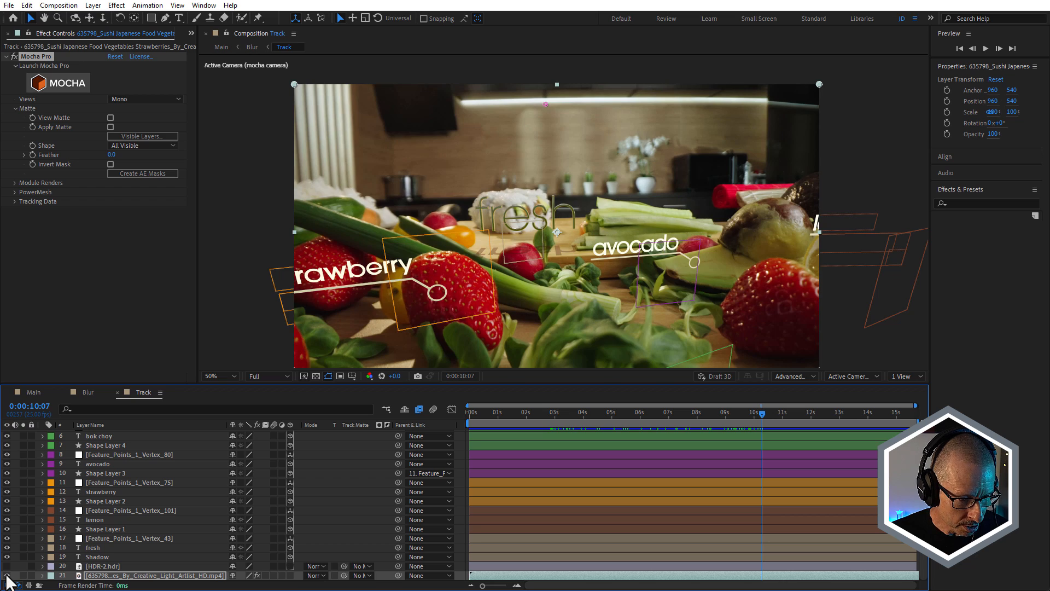
left_click(105, 575)
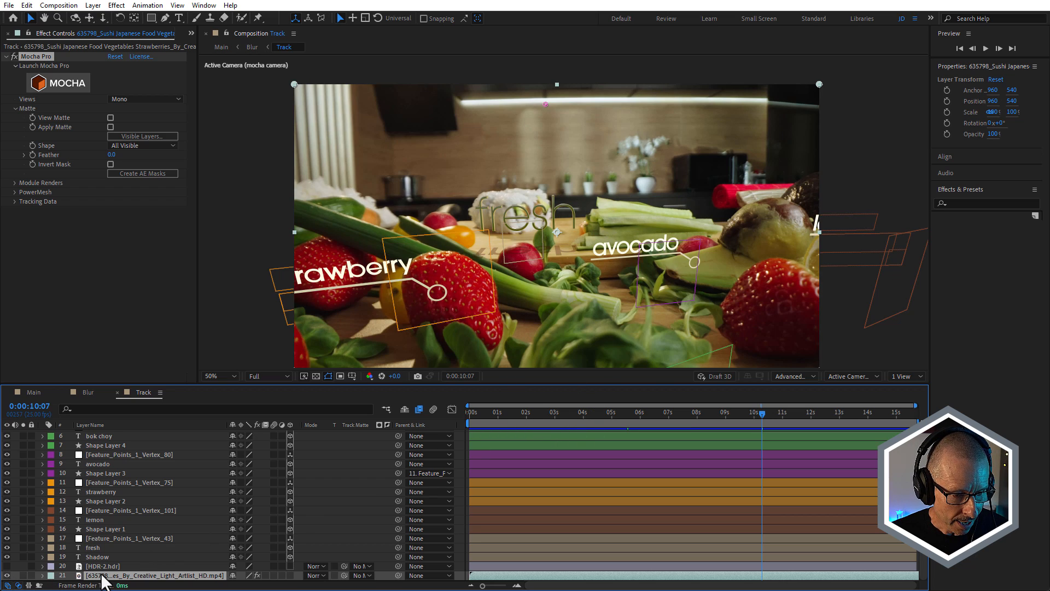
left_click(71, 84)
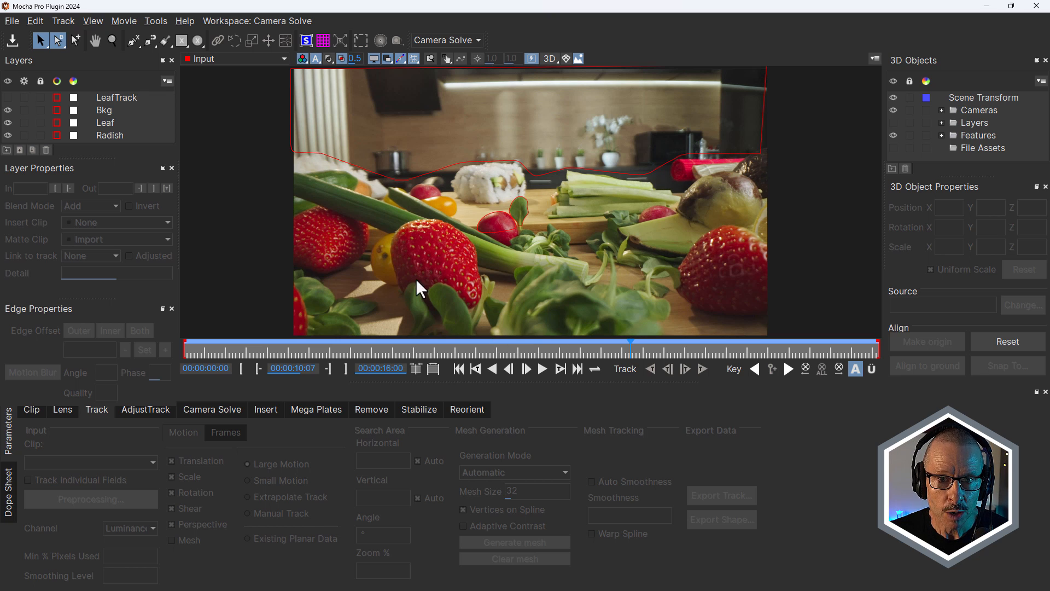
Show the 3D feature points over the footage, scrub through the clip and bring up the Camera Solve settings
left_click(552, 59)
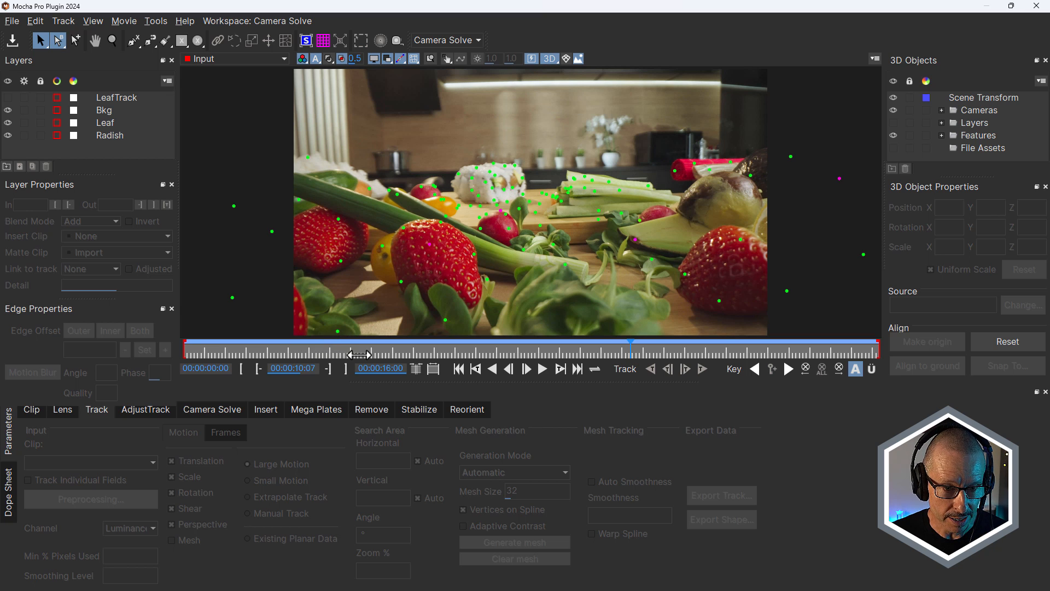
left_click_drag(359, 355, 511, 355)
left_click_drag(293, 356, 349, 349)
left_click(221, 409)
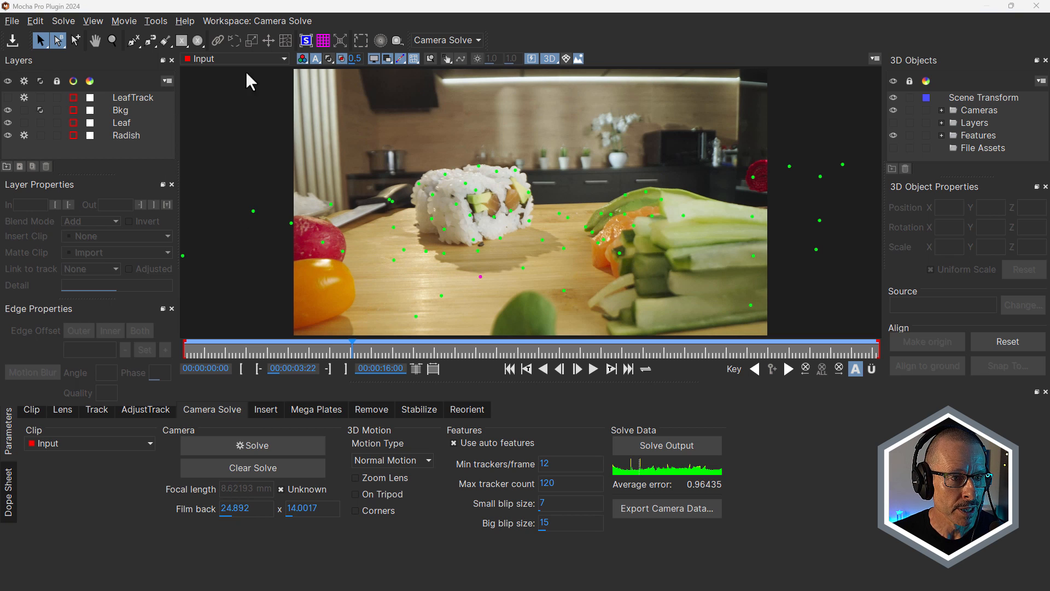
Examine the Bkg layer's spline and its Track settings across the clip
left_click(119, 111)
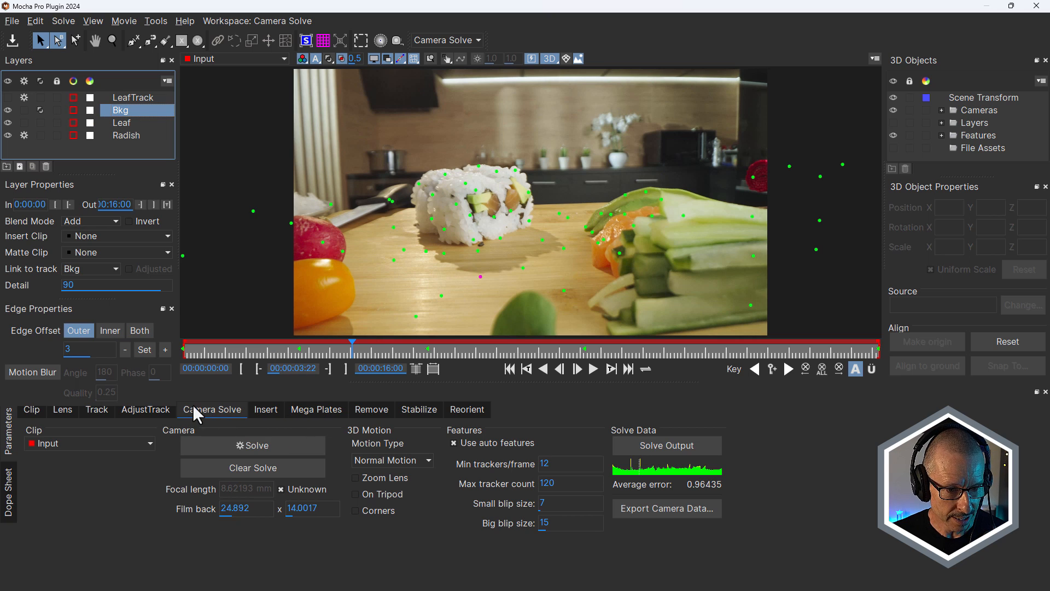
left_click(97, 408)
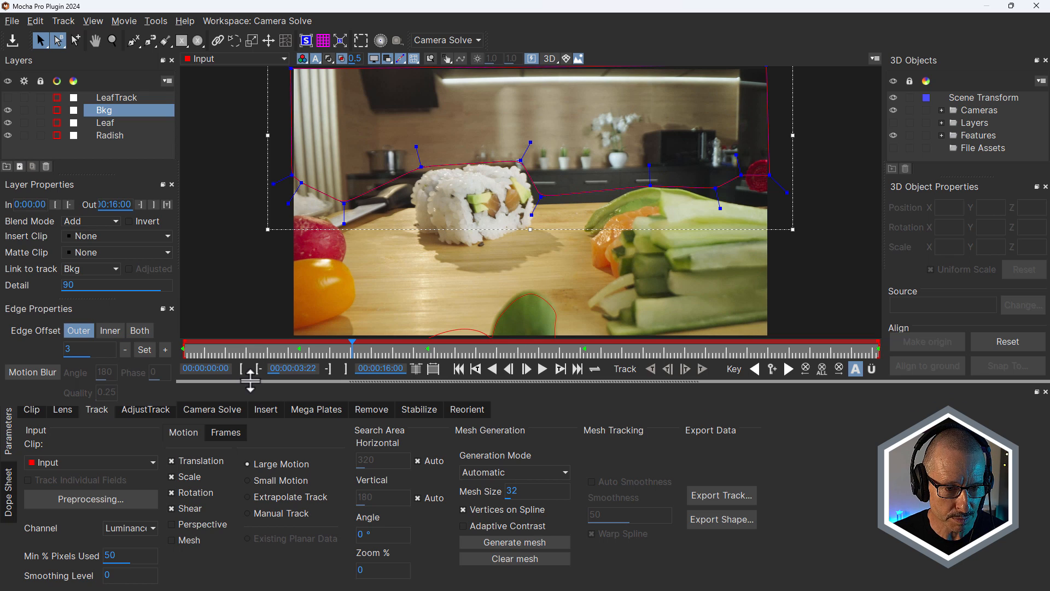
scroll(578, 179, "down", 3)
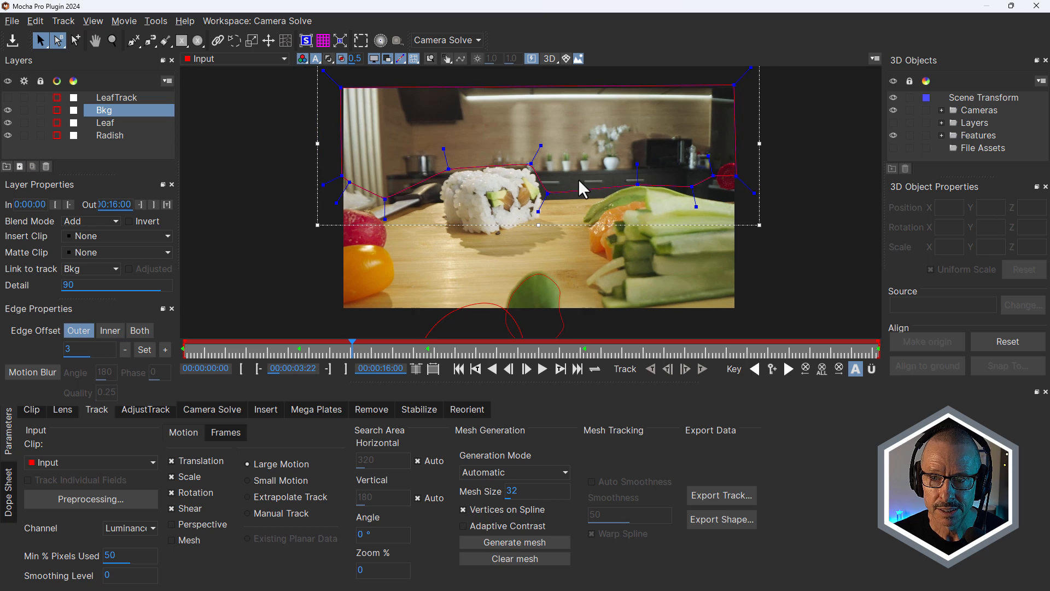
left_click_drag(530, 354, 636, 354)
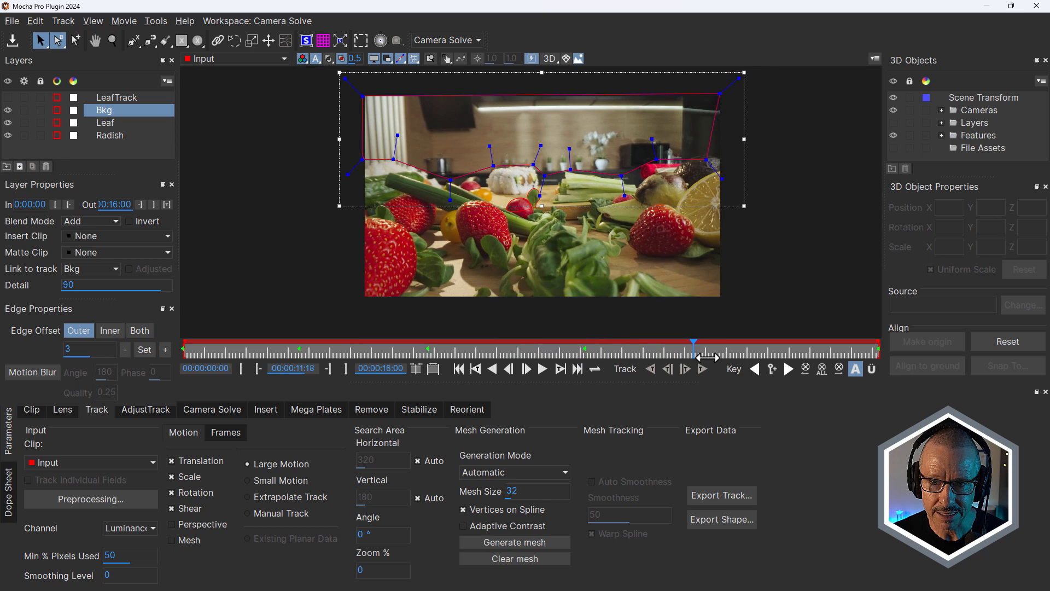
left_click_drag(483, 371, 324, 351)
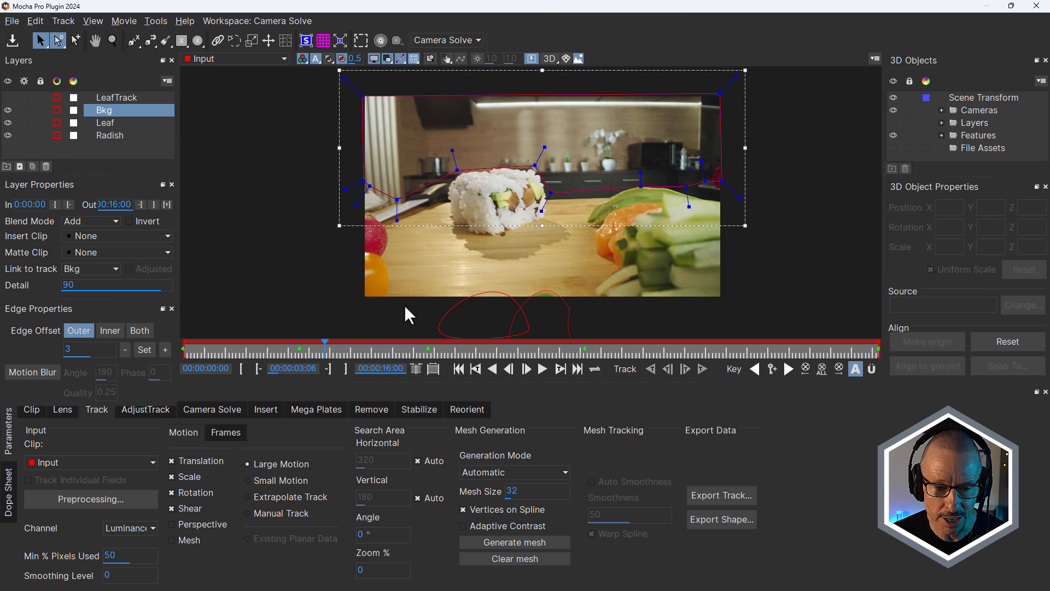
left_click_drag(327, 349, 457, 355)
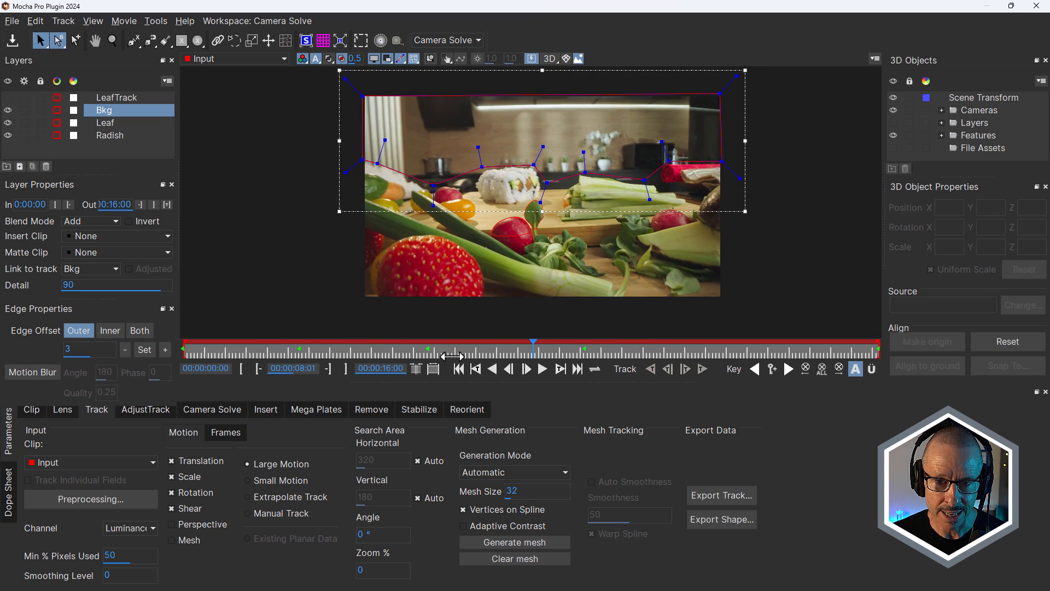
Check how the Camera Solve feature points follow the footage over time
left_click(216, 409)
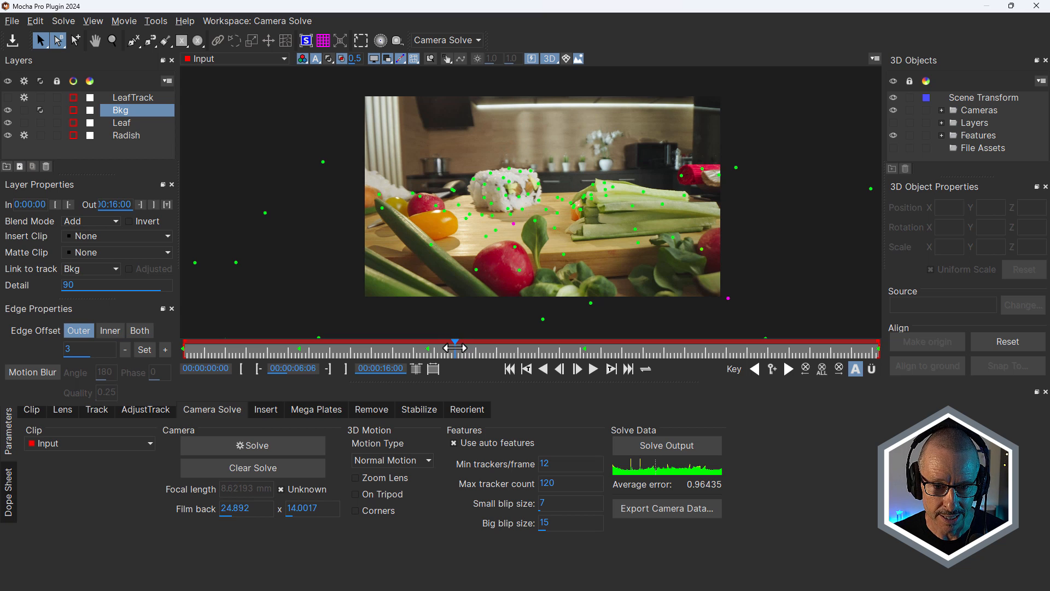
left_click_drag(455, 347, 407, 350)
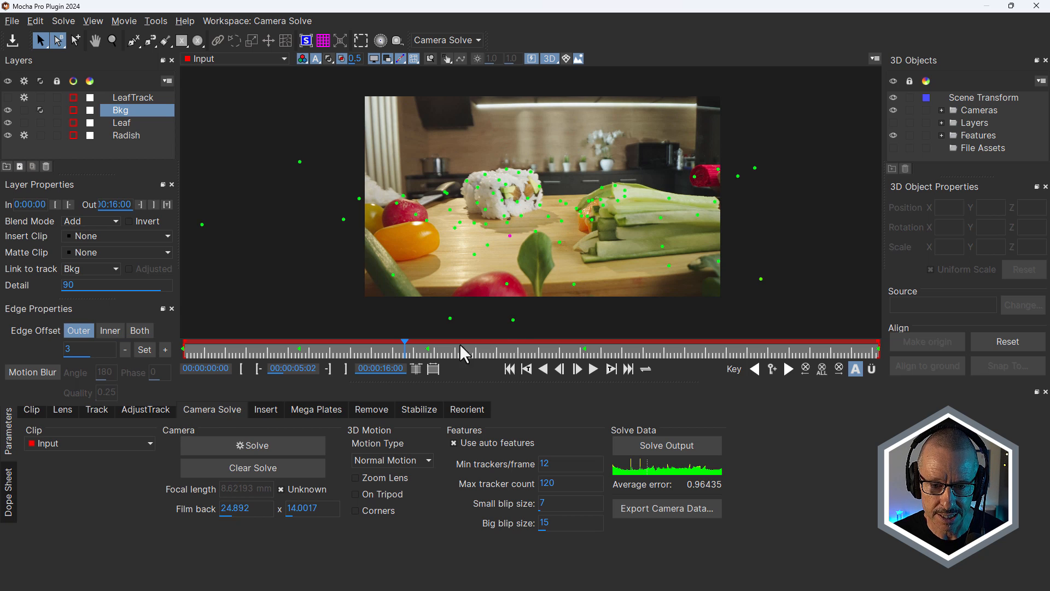
left_click_drag(403, 348, 245, 350)
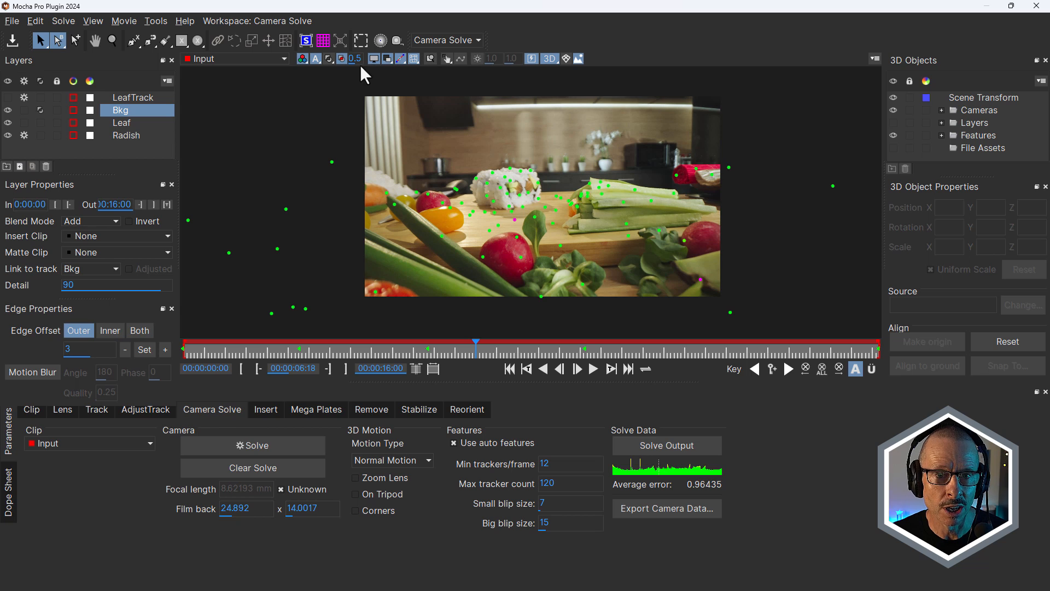
Display the 3D grid and, at 00:00:04:21, align three feature points on the cutting board to the ground
left_click(566, 58)
left_click_drag(473, 351, 394, 351)
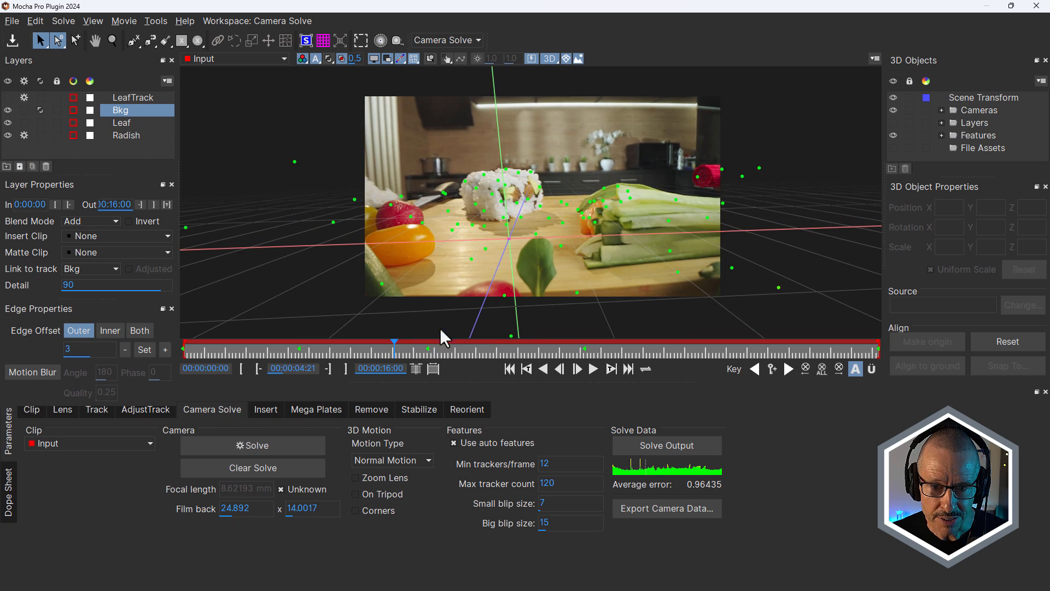
left_click(509, 239)
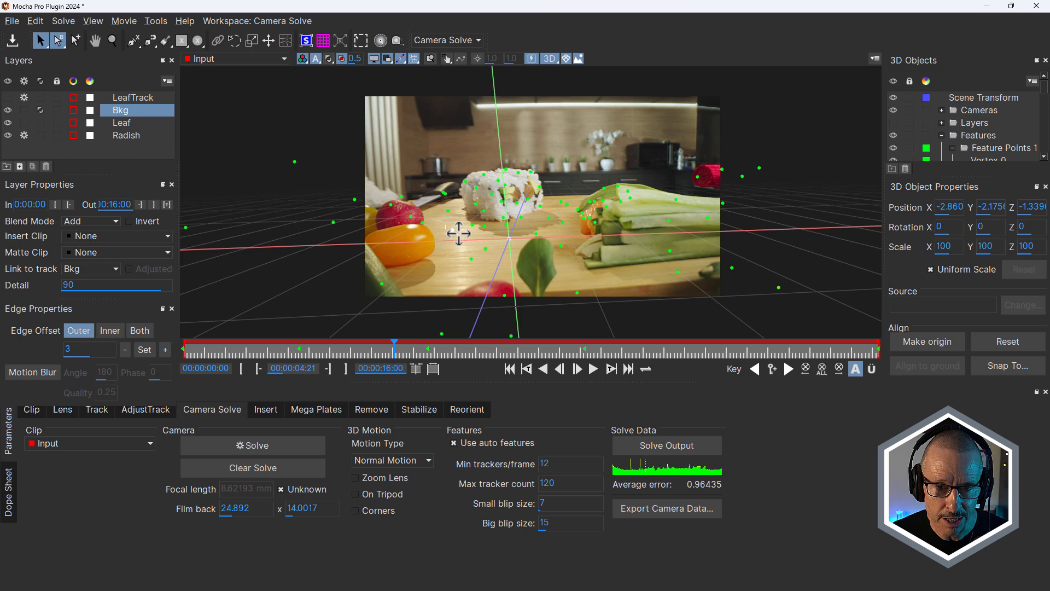
left_click_drag(458, 234, 461, 234)
left_click_drag(556, 213, 569, 232)
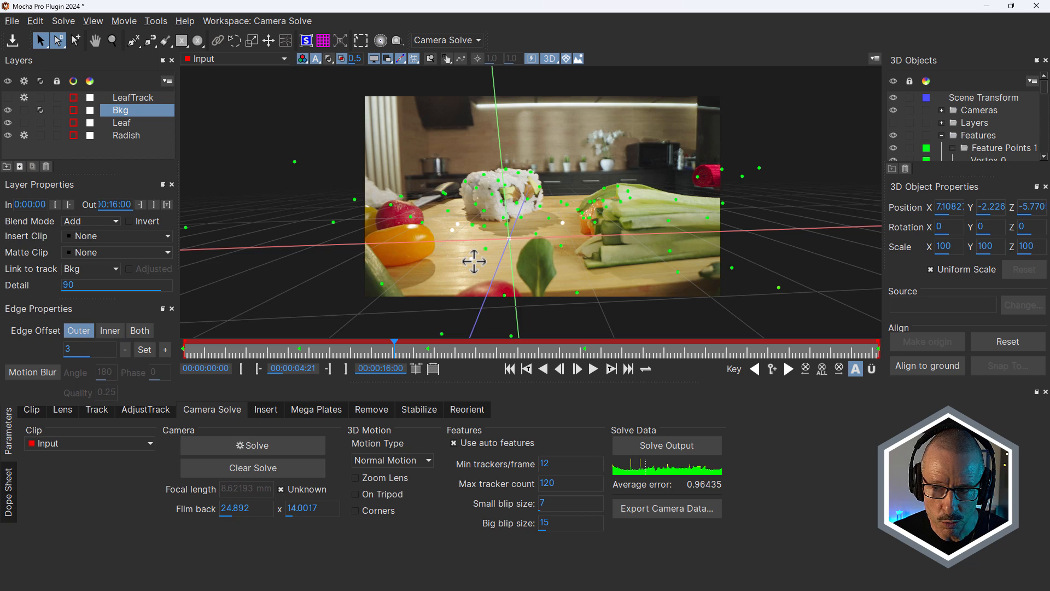
left_click(928, 369)
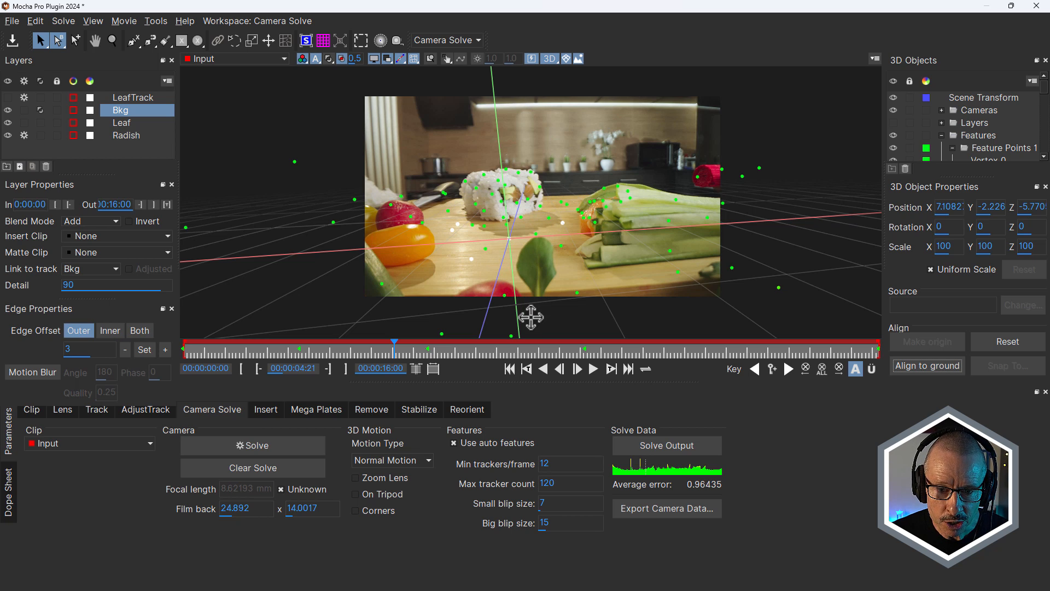
Rotate the Scene Transform to about 5.92 on Y and check the grid against the cutting board over time
mouse_move(392, 349)
left_mouse_down()
mouse_move(408, 348)
mouse_move(350, 349)
mouse_move(401, 349)
mouse_move(386, 350)
left_mouse_up()
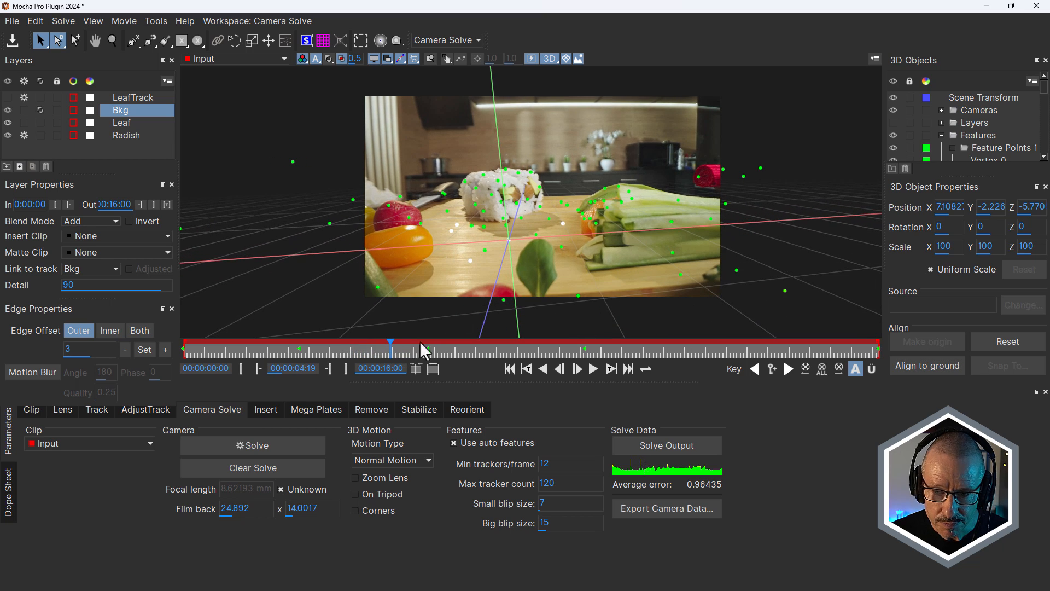
left_click(966, 99)
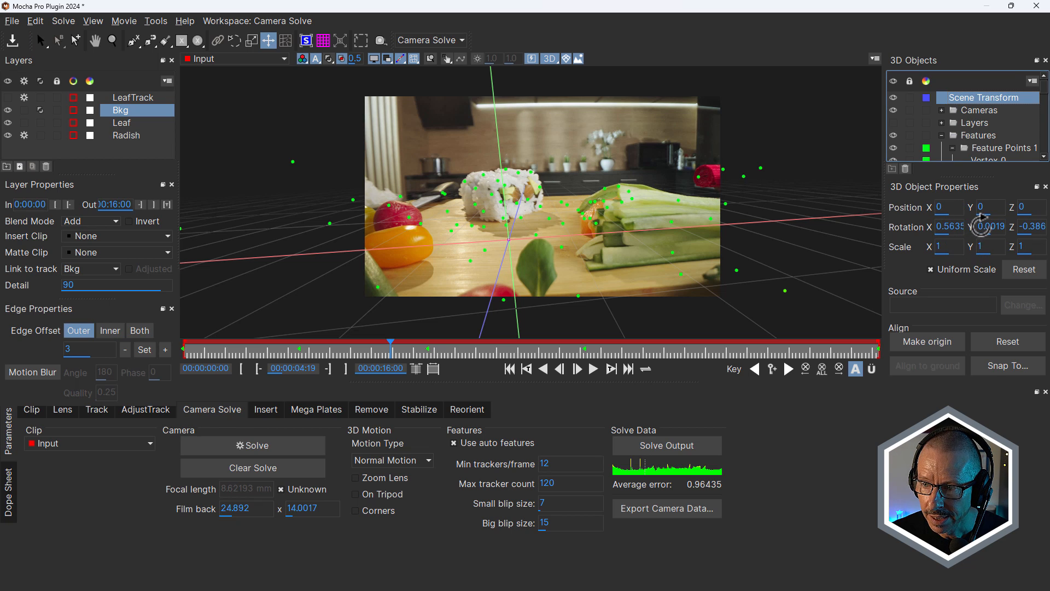
mouse_move(981, 225)
left_mouse_down()
mouse_move(1004, 225)
mouse_move(982, 226)
mouse_move(991, 228)
left_mouse_up()
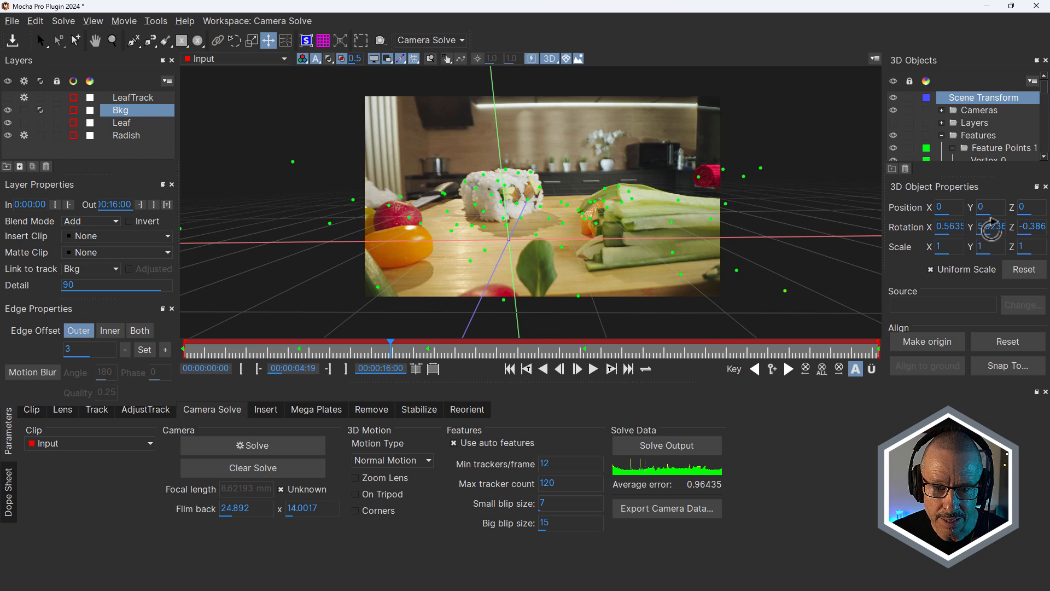
mouse_move(398, 354)
left_mouse_down()
mouse_move(549, 354)
mouse_move(407, 352)
left_mouse_up()
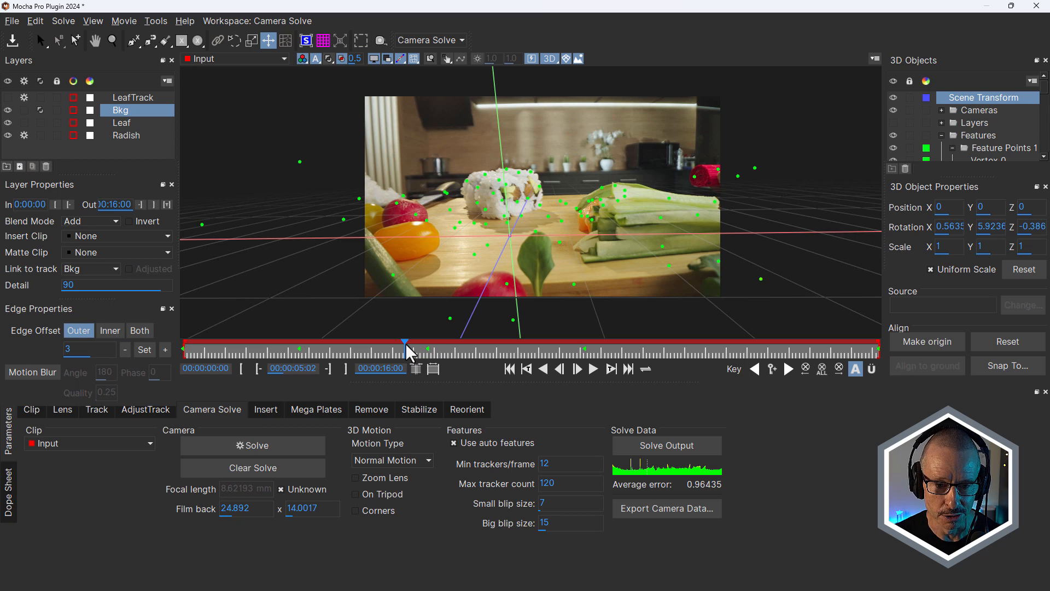
left_click_drag(404, 347, 436, 363)
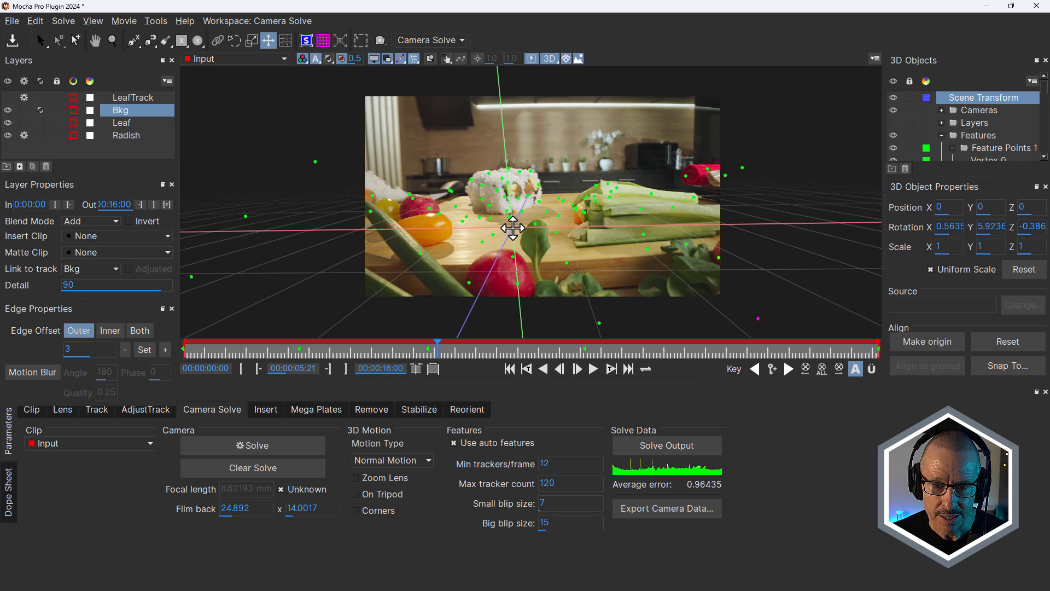
Select feature point Vertex 44 and copy only its selected camera data, with feature points, to the clipboard as After Effects 3D Motion Data
left_click_drag(1044, 86, 1045, 114)
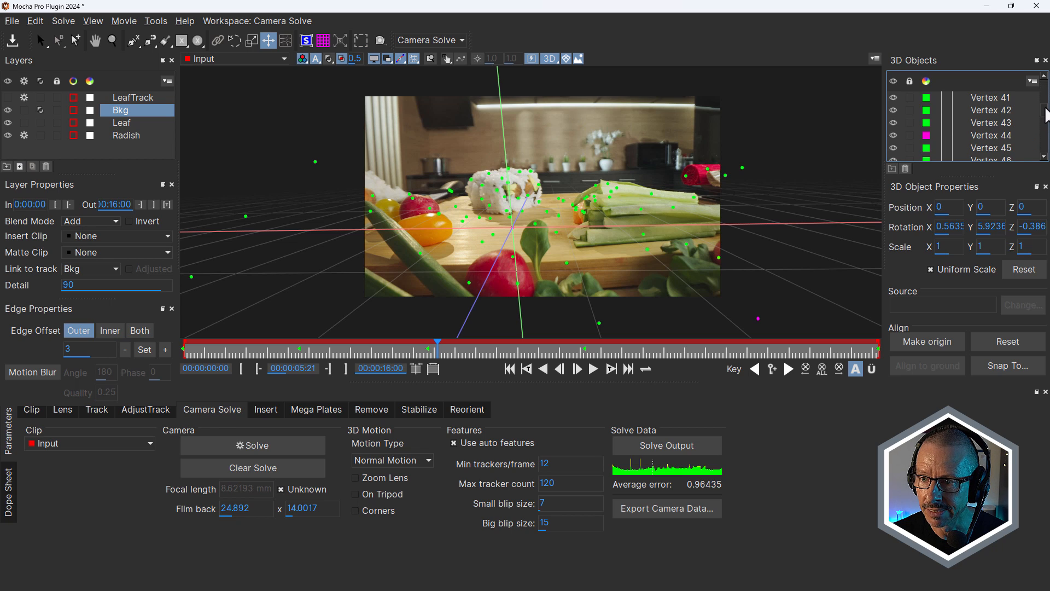
left_click(998, 137)
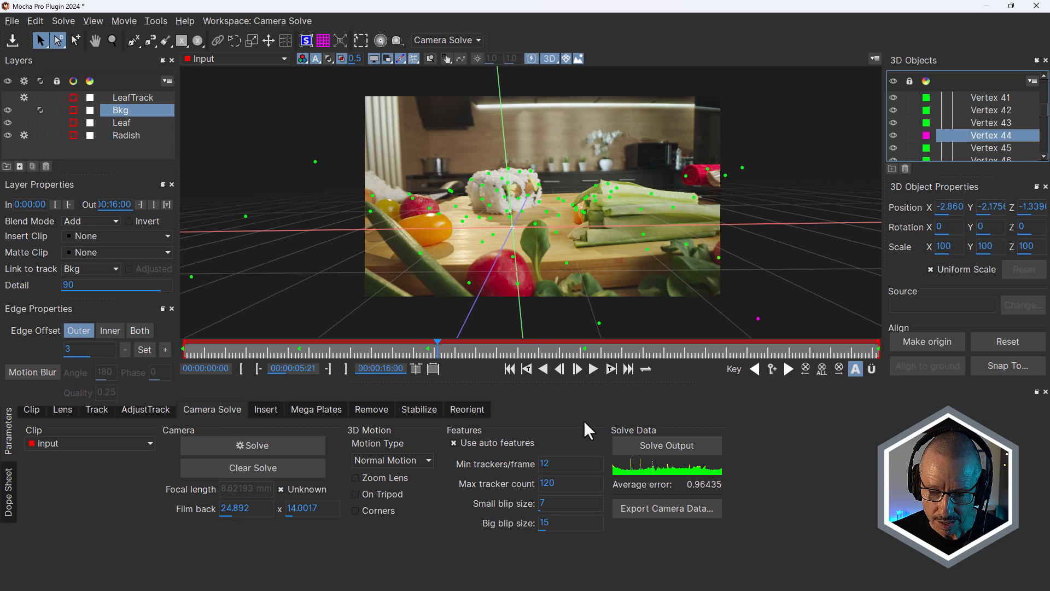
left_click(652, 509)
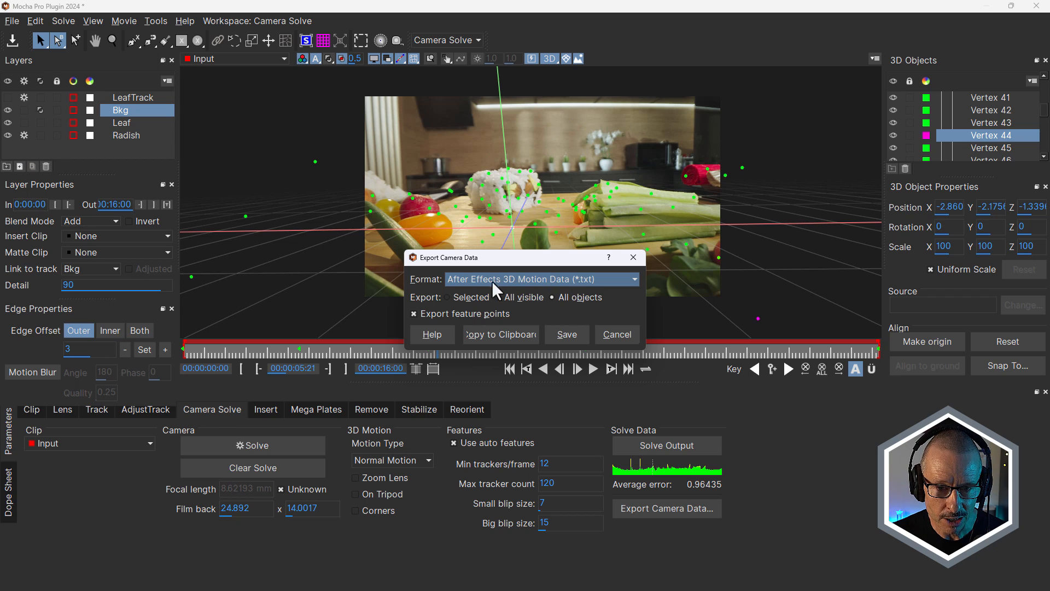
left_click(447, 298)
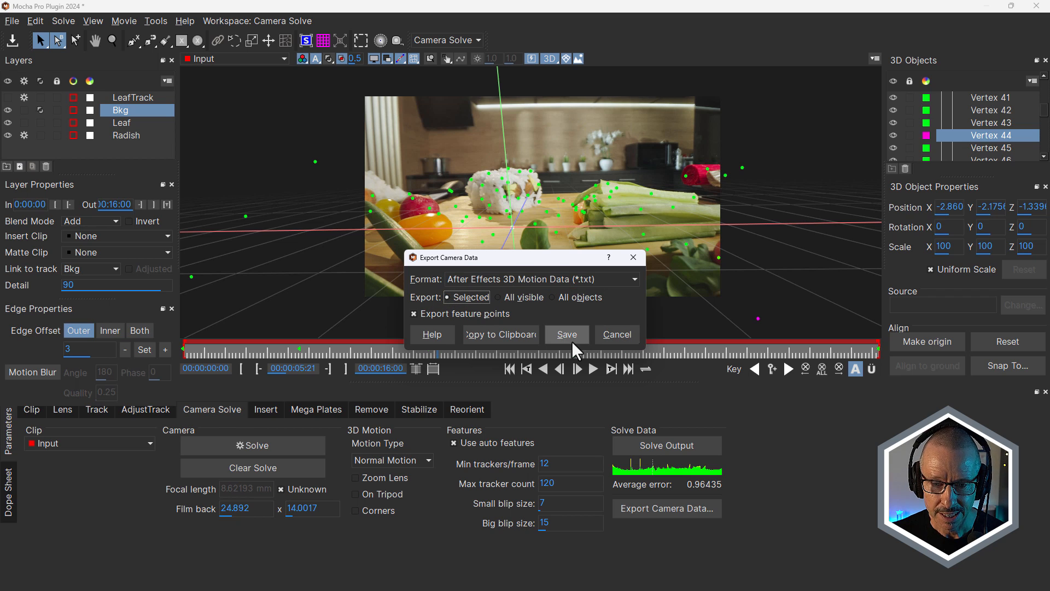
left_click(506, 334)
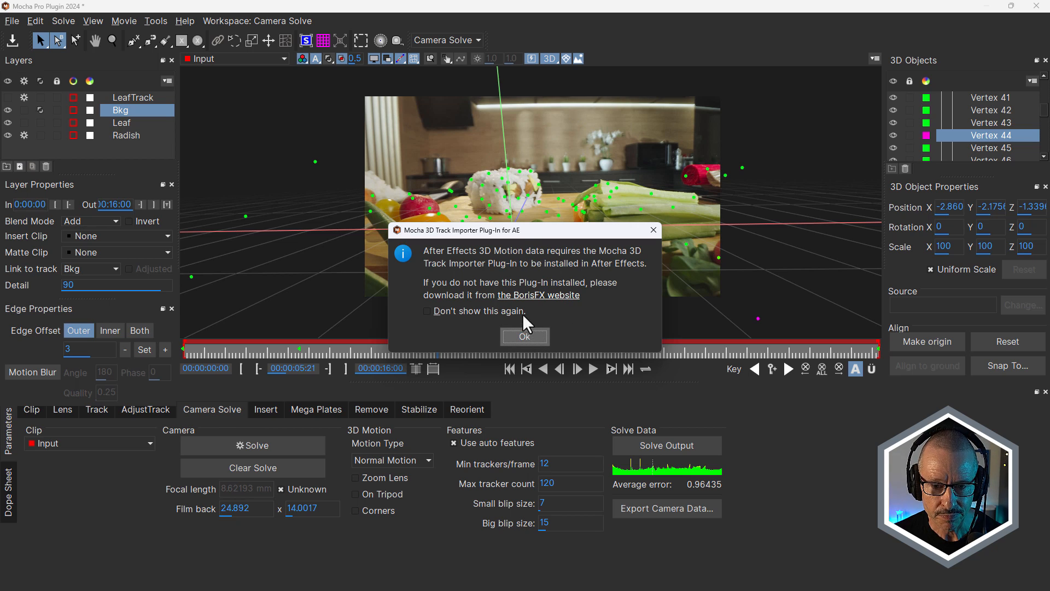
left_click(427, 311)
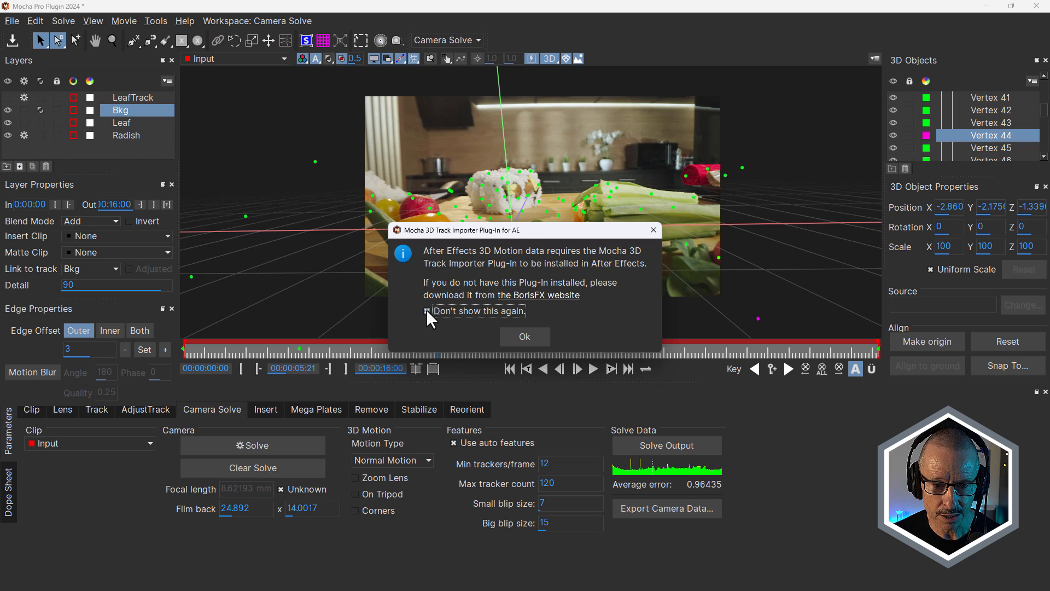
left_click(524, 336)
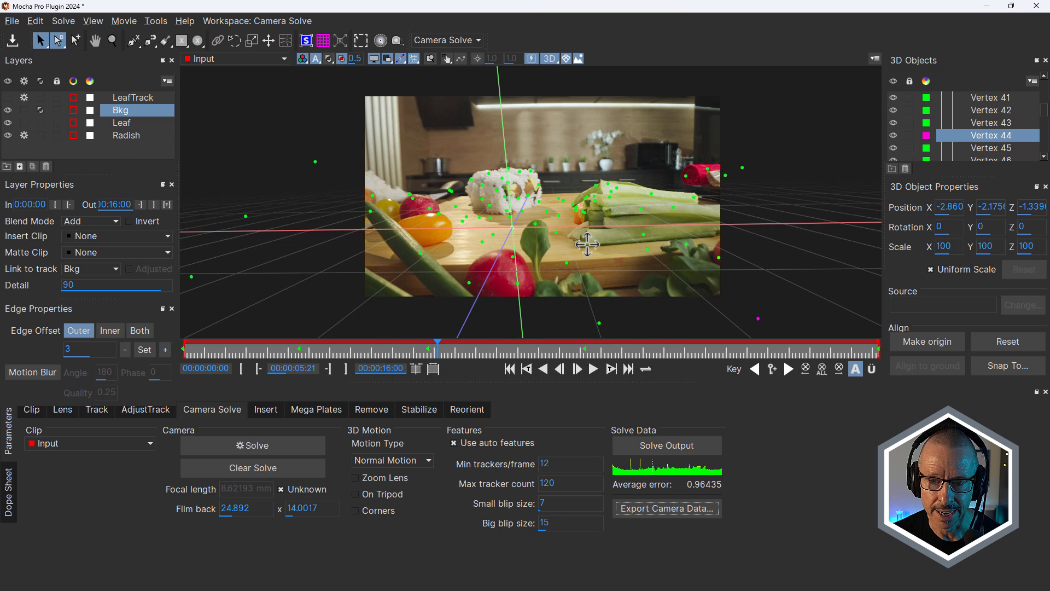
Close Mocha Pro without saving the project changes and return to the Track composition in After Effects
left_click(1036, 8)
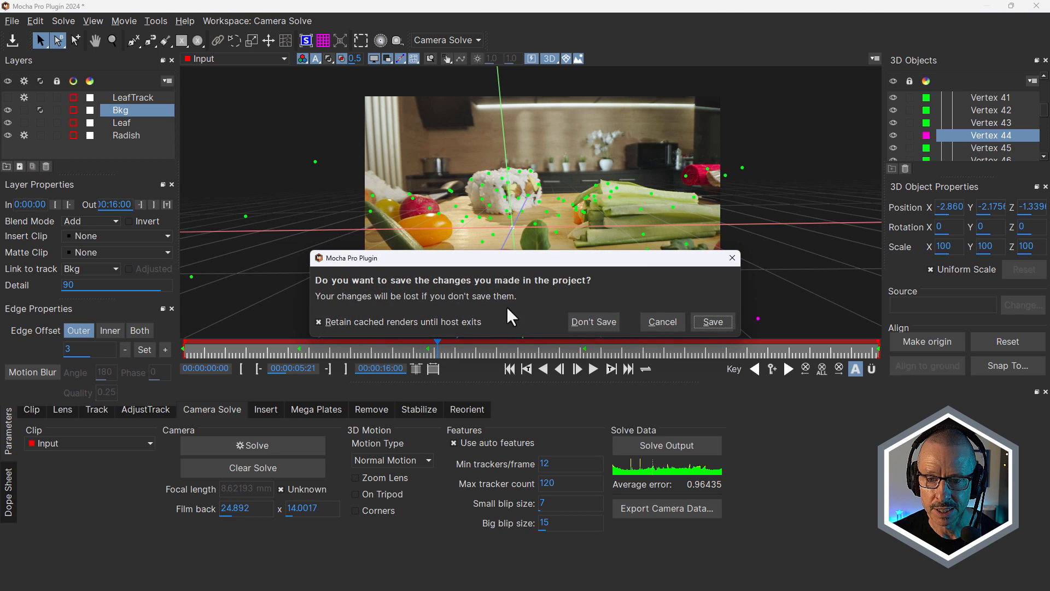
left_click(594, 322)
left_click(27, 5)
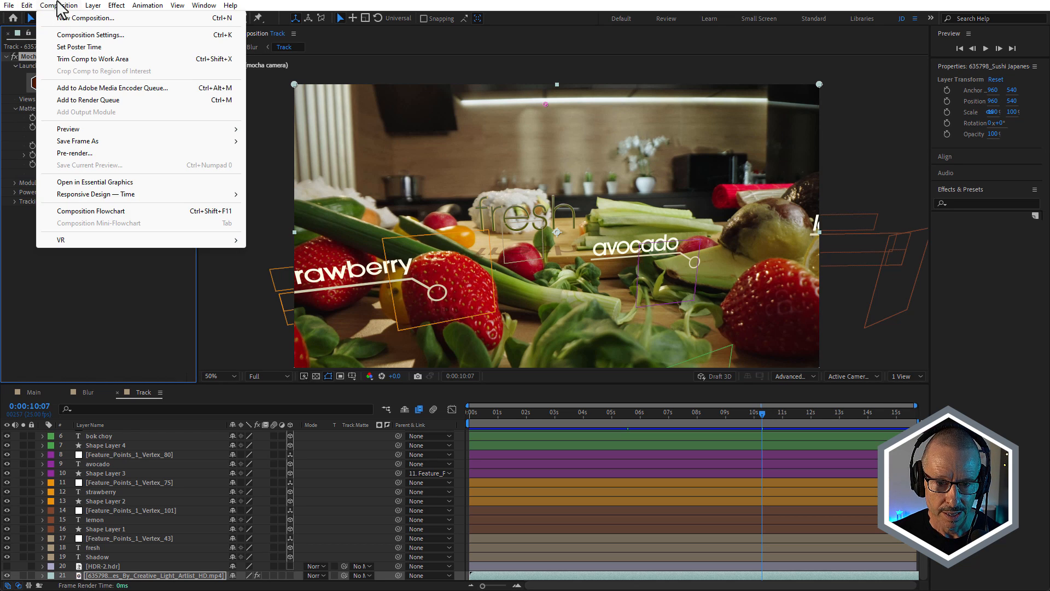
left_click(76, 7)
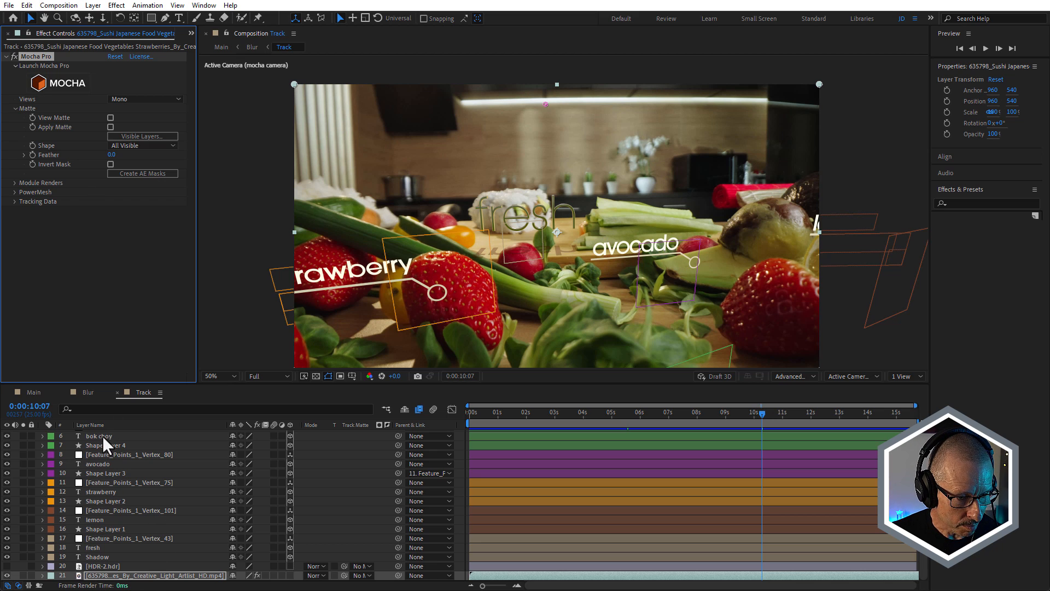
Review the mocha camera layer and the feature point layers for vertices 99, 80, 75 and 101
scroll(110, 523, "up", 3)
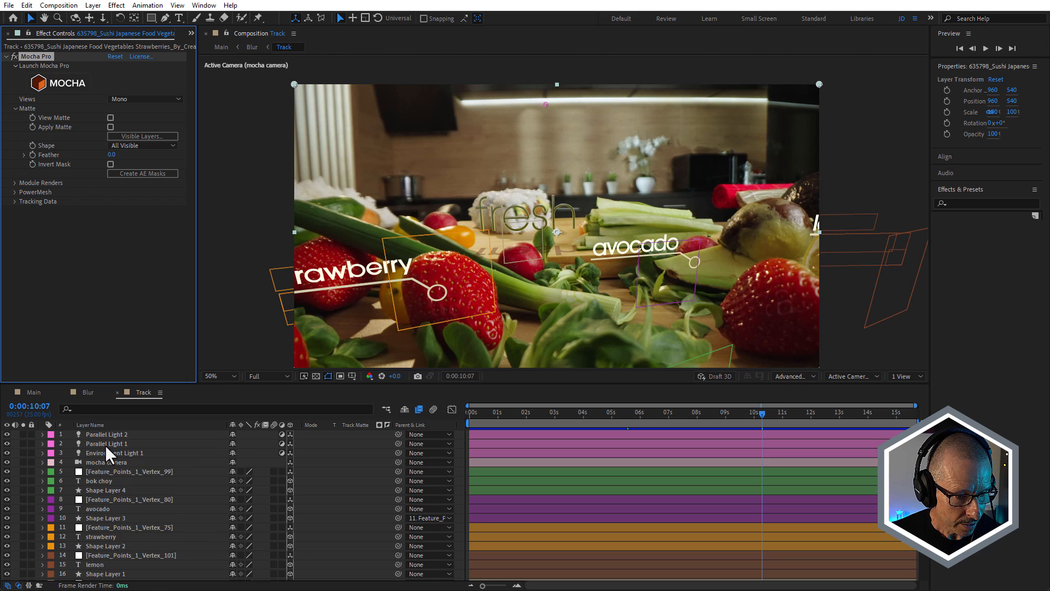
left_click(108, 461)
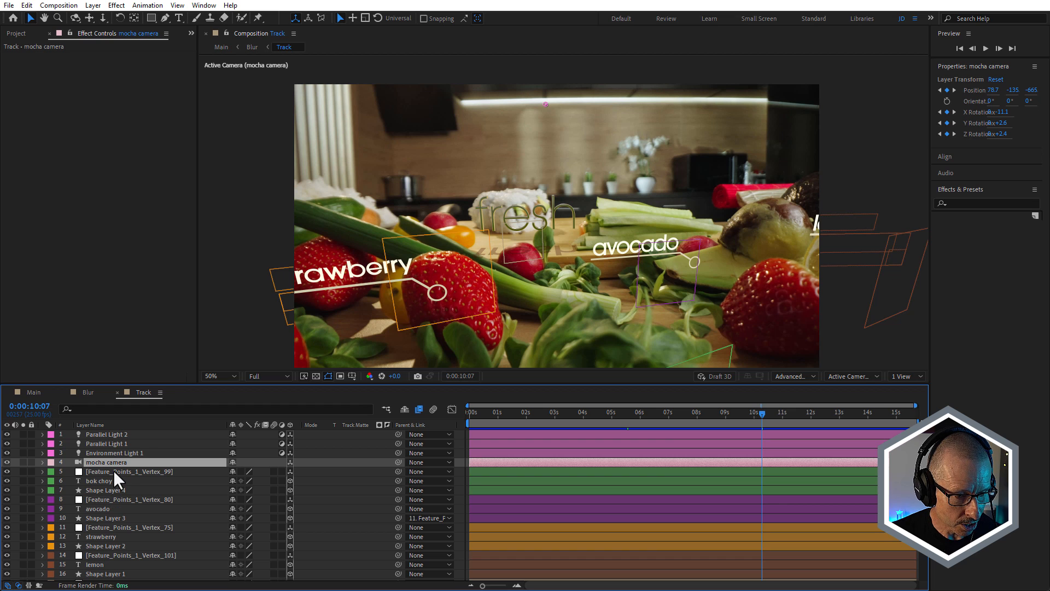
left_click(113, 470)
left_click(121, 498)
left_click(121, 525)
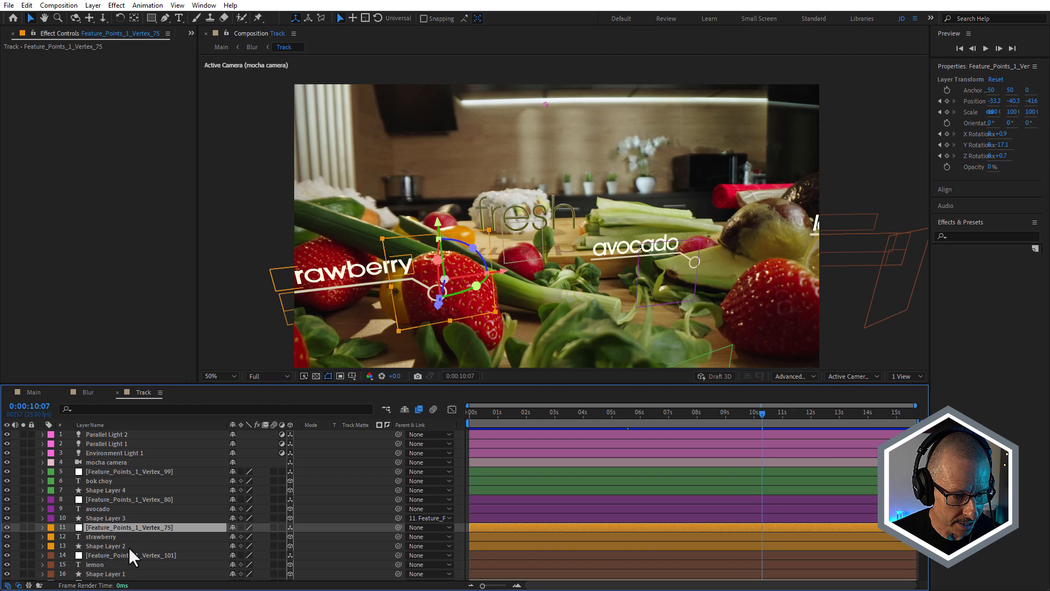
left_click(130, 555)
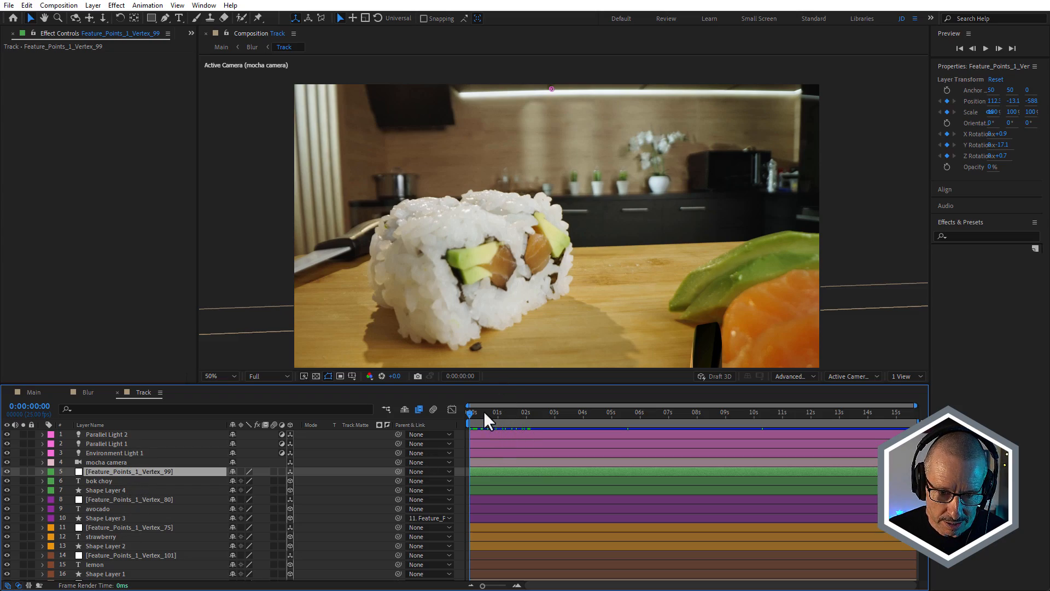
Check how the 3D title "fresh" and its reflections sit on the cutting board over the first four seconds
left_click_drag(483, 412, 573, 414)
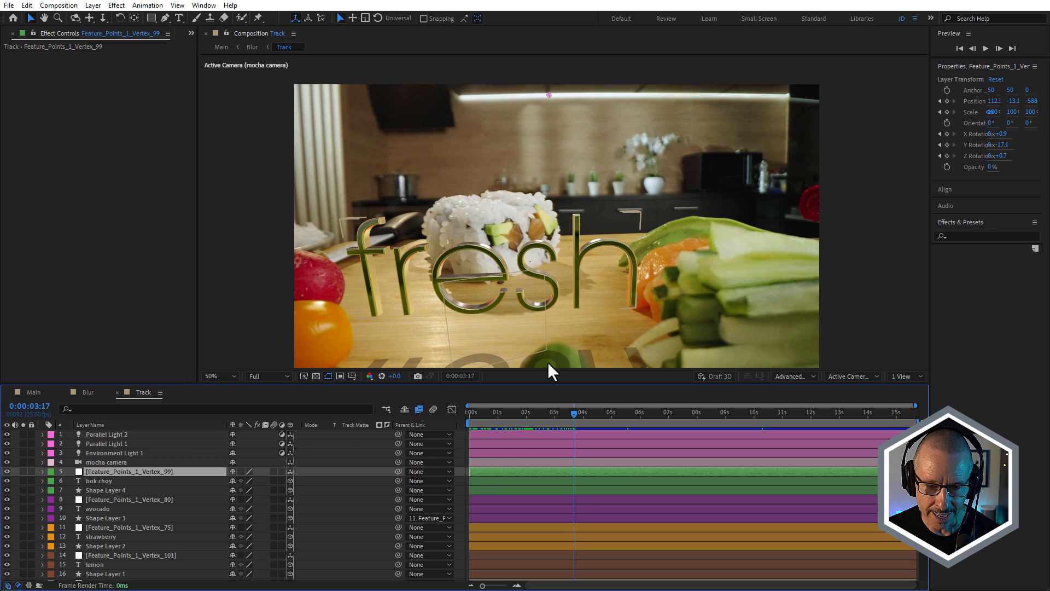
left_click(490, 413)
left_click_drag(494, 412, 523, 419)
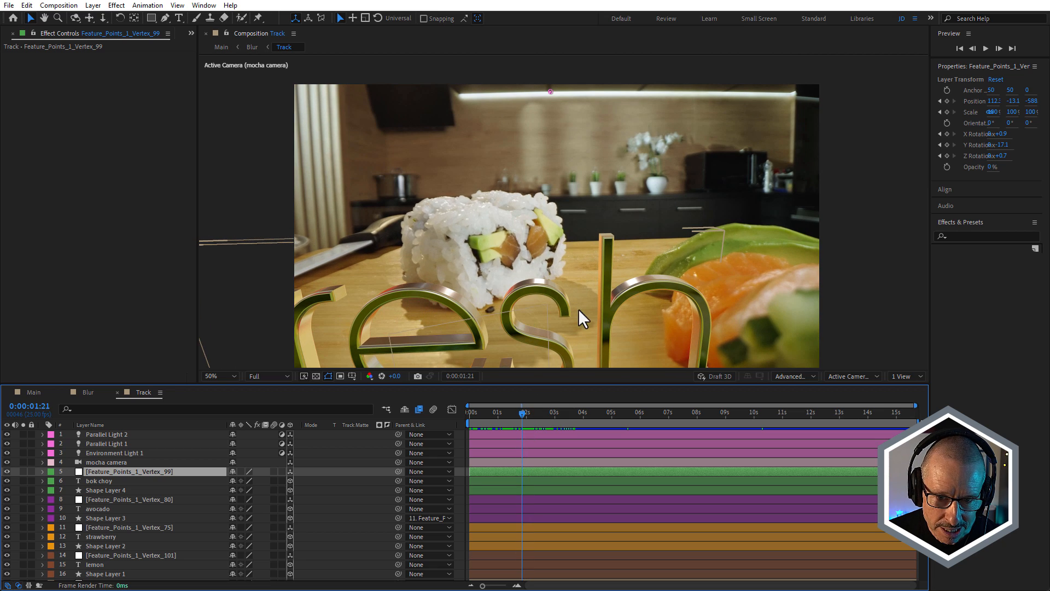
left_click_drag(481, 412, 536, 414)
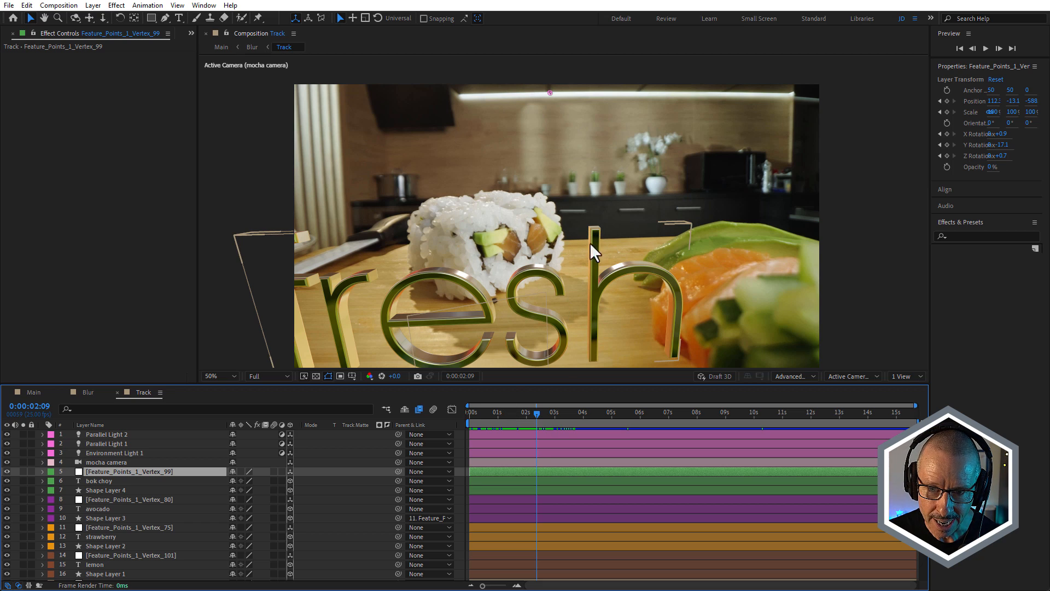
left_click(543, 415)
left_click_drag(548, 418, 530, 436)
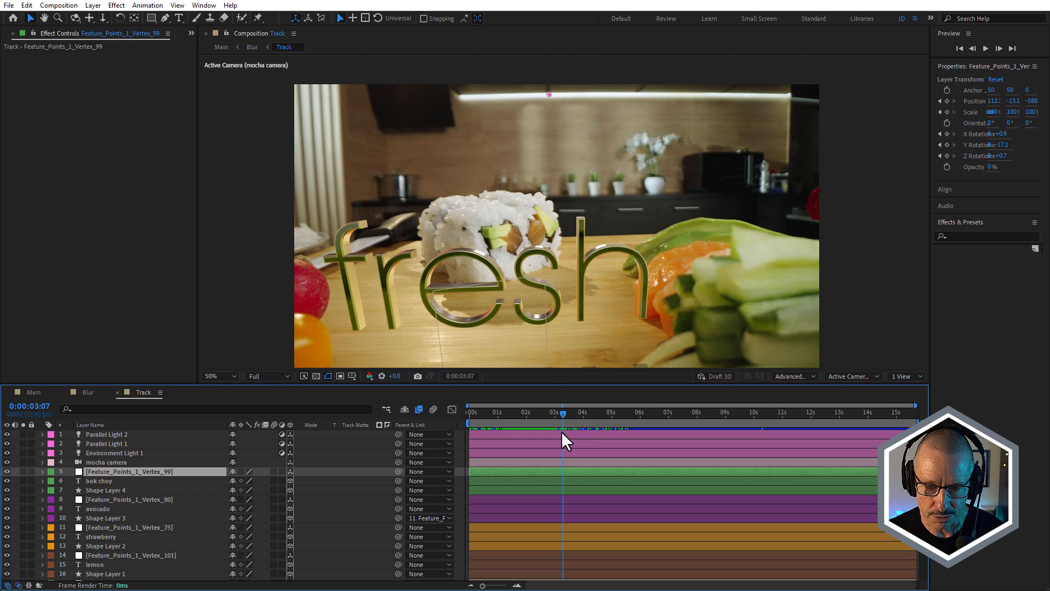
left_click_drag(566, 413, 536, 430)
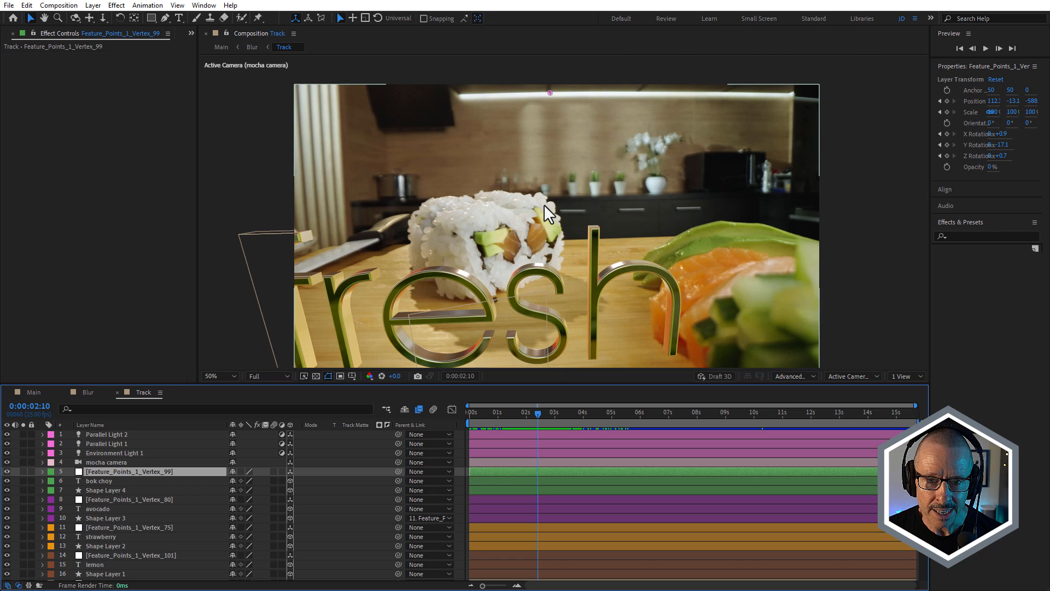
left_click_drag(539, 413, 558, 432)
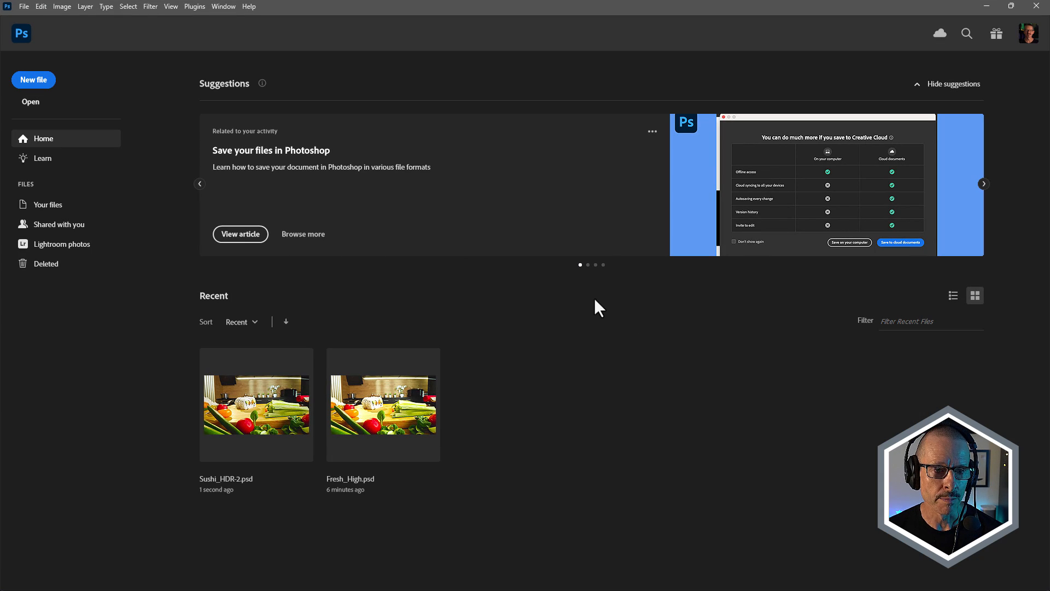
In Photoshop, start a Merge to HDR Pro using Fresh_High.psd and Fresh_Low.psd with automatic alignment of the source images
left_click(24, 6)
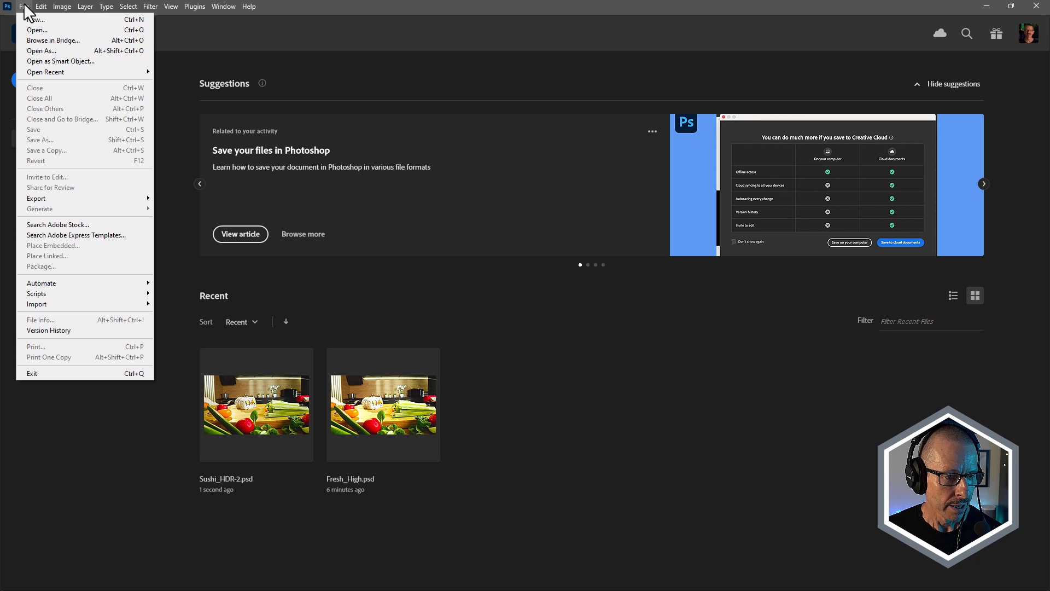
mouse_move(38, 285)
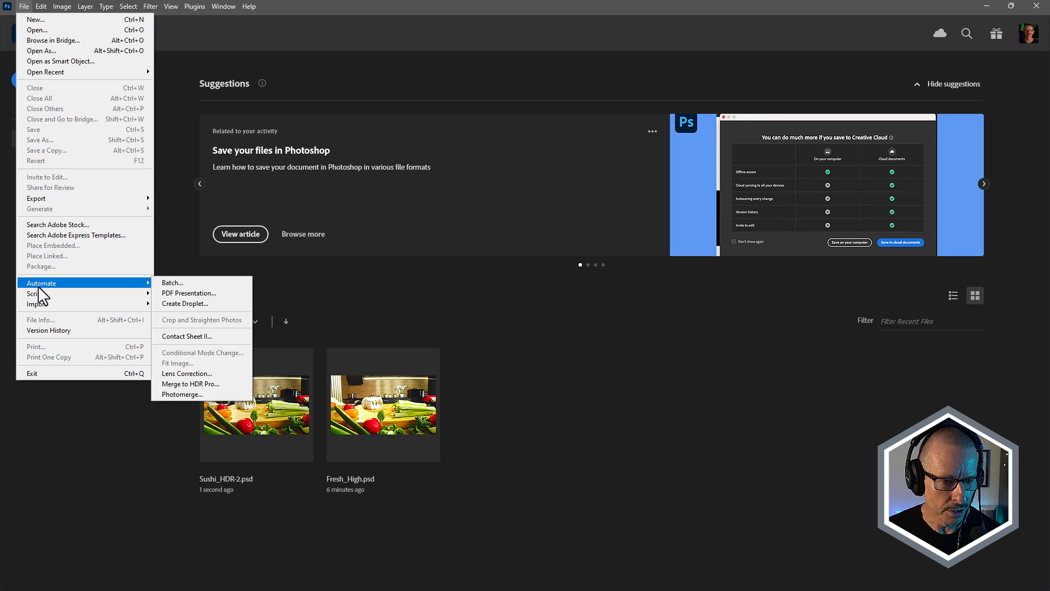
left_click(217, 383)
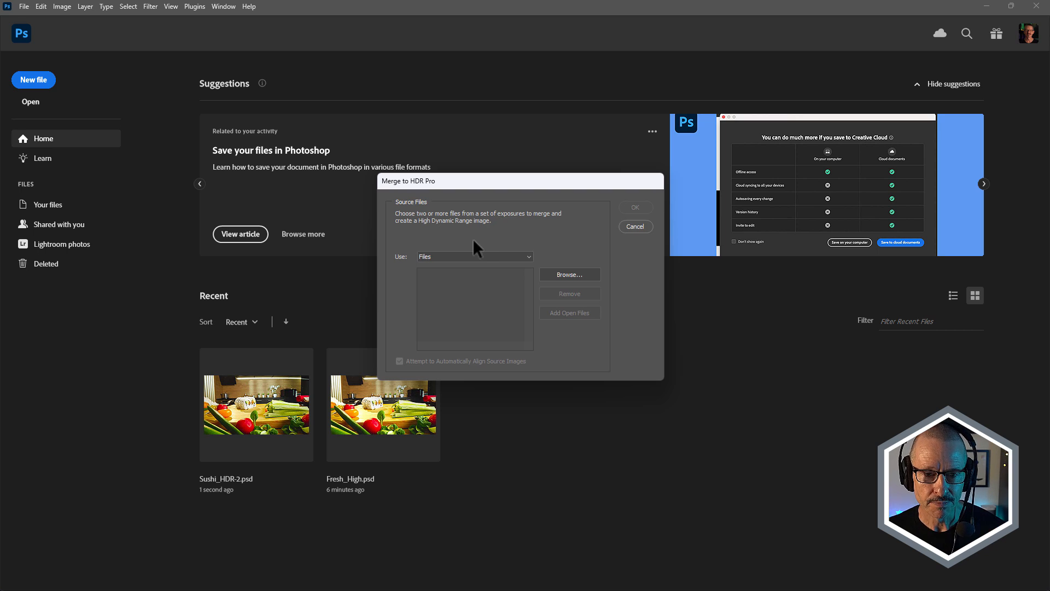
left_click(572, 273)
left_click(535, 219)
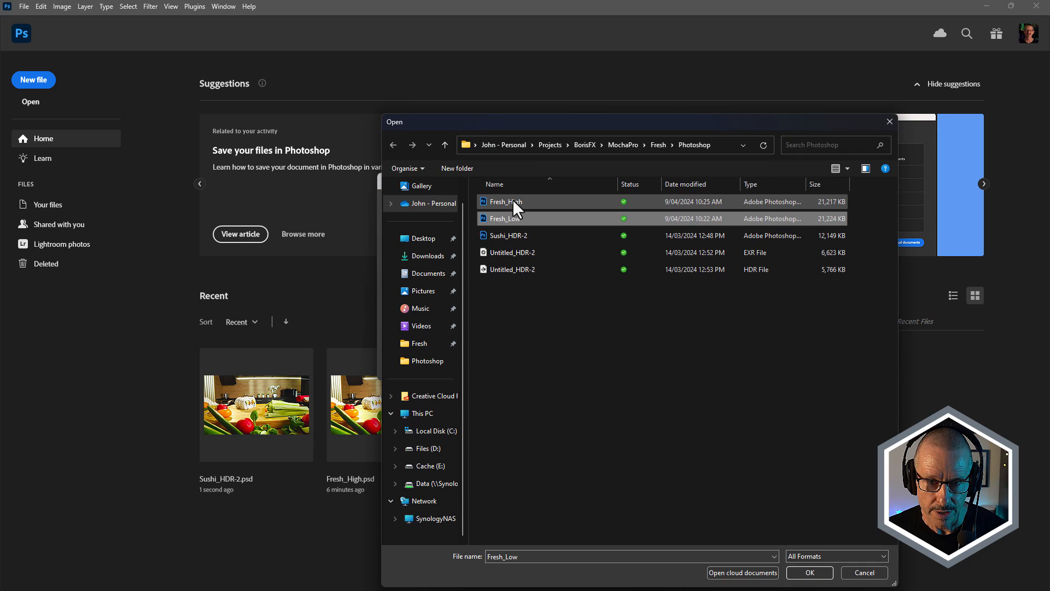
left_click(513, 199, "ctrl")
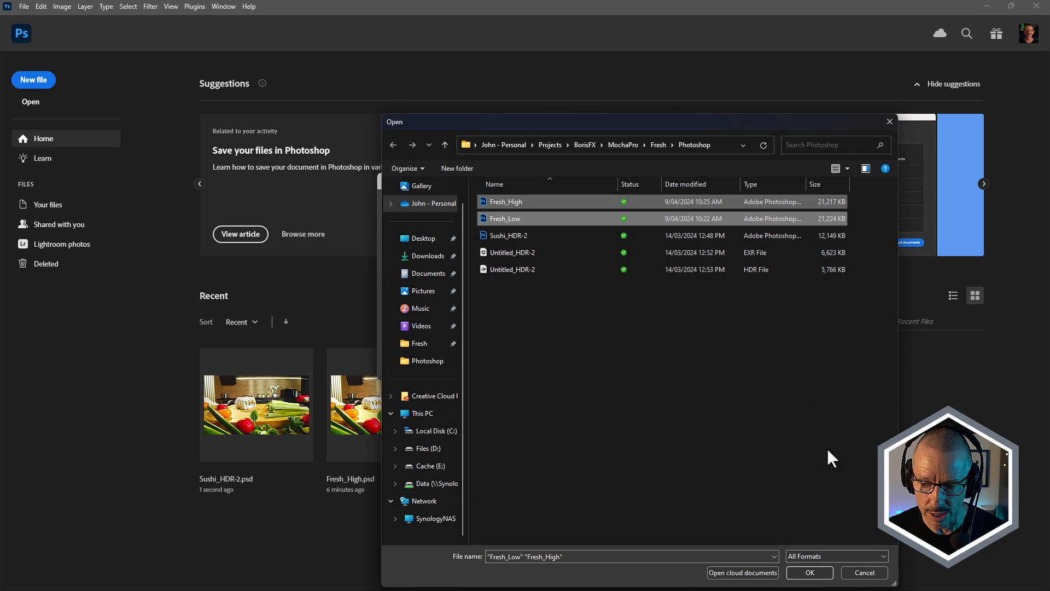
left_click(818, 569)
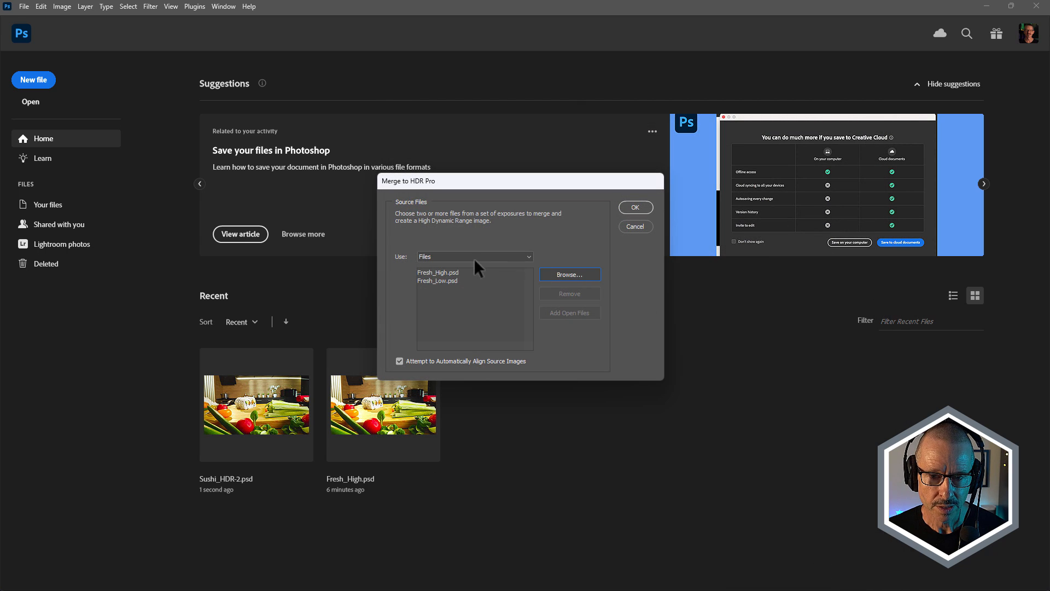
left_click(635, 206)
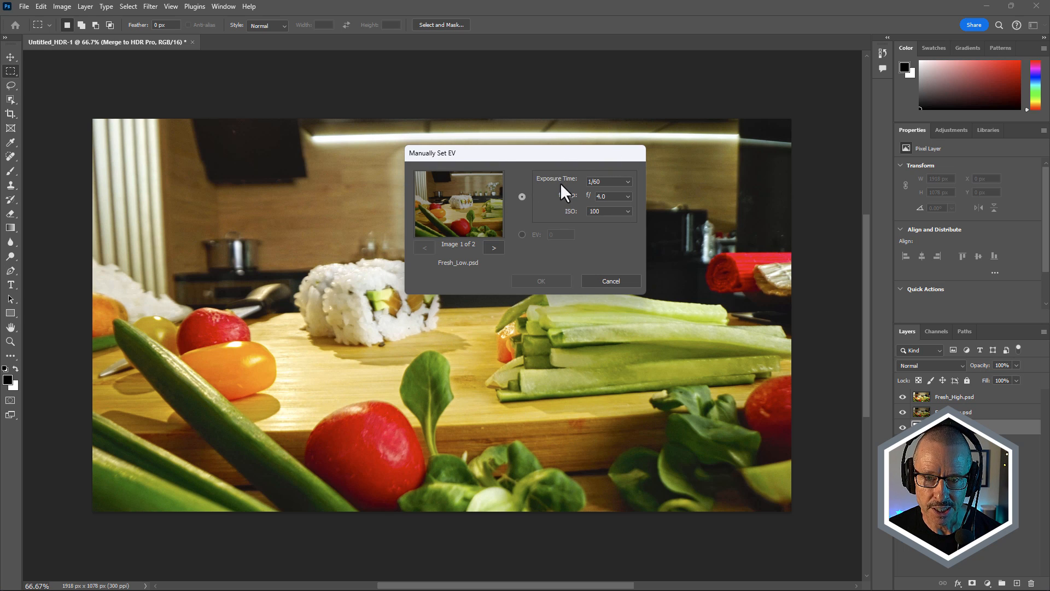
Check the exposure settings of both source images and complete the HDR merge in 16 Bit mode with the Default preset
left_click(489, 248)
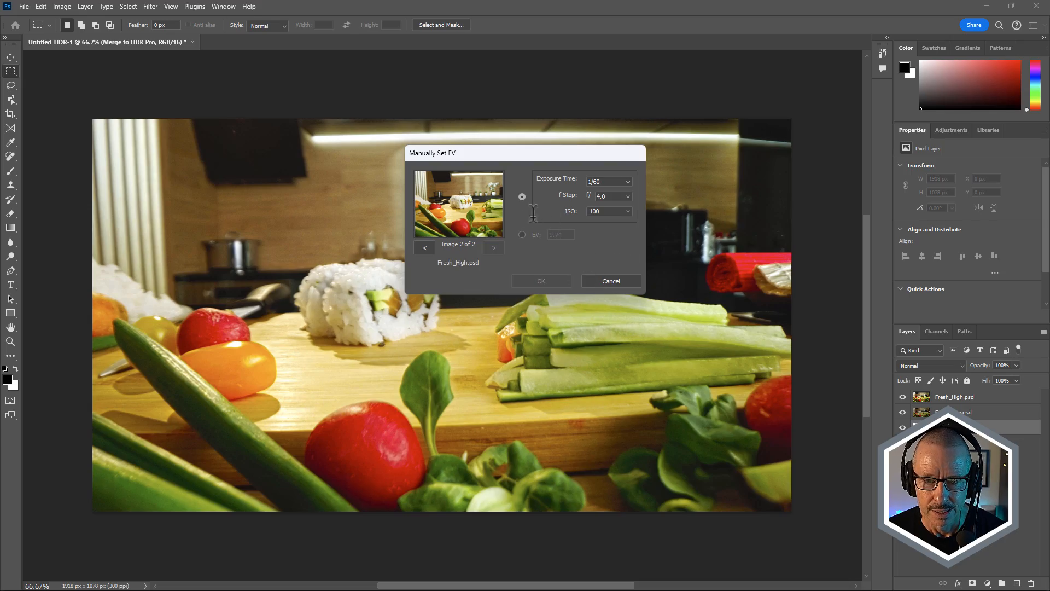
left_click(425, 248)
left_click(541, 280)
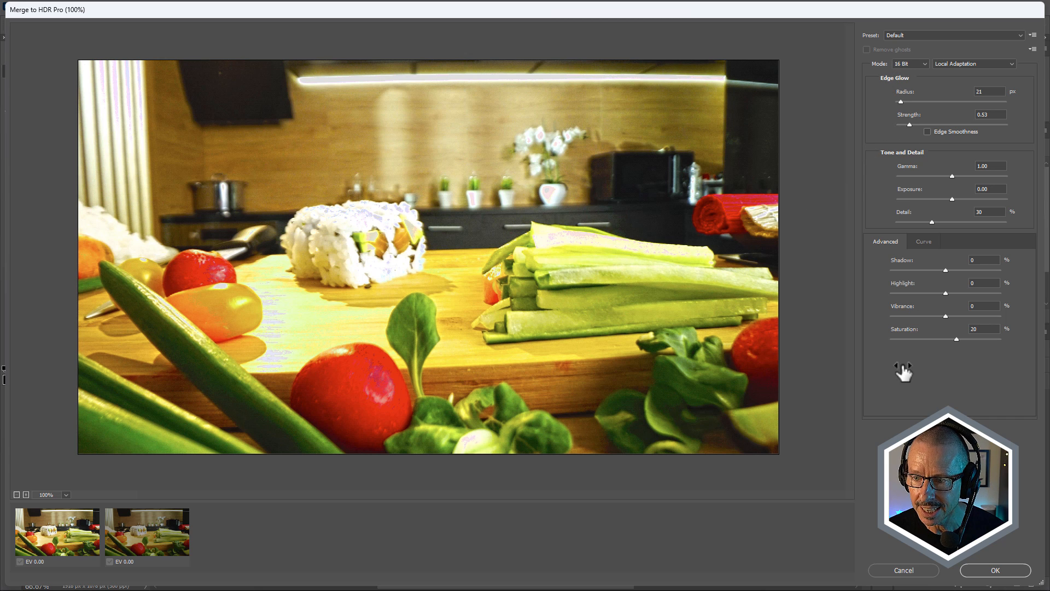
left_click(992, 571)
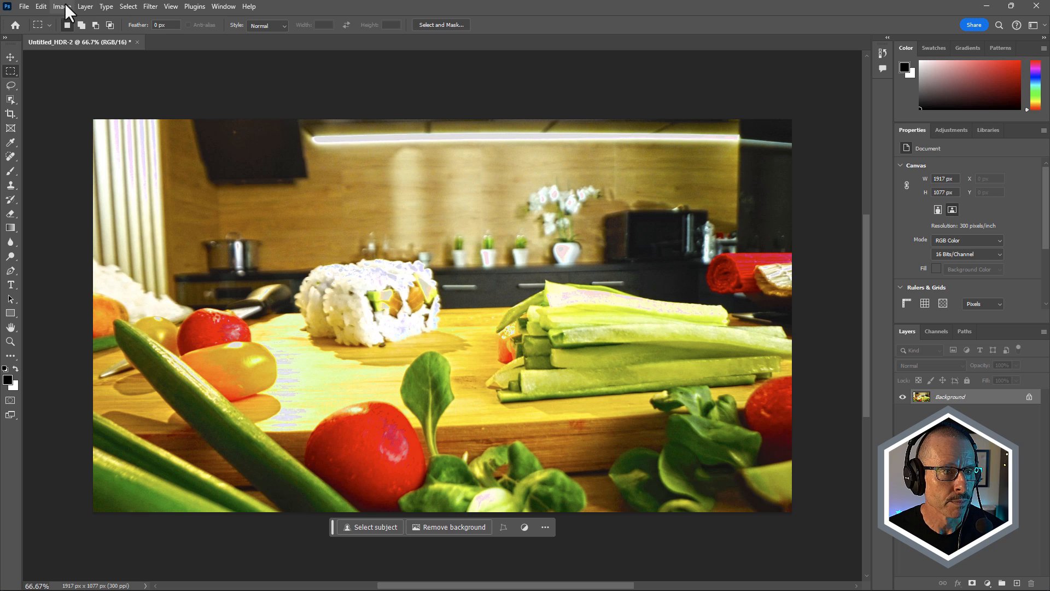
Convert the merged HDR image to 32 Bits/Channel
left_click(41, 6)
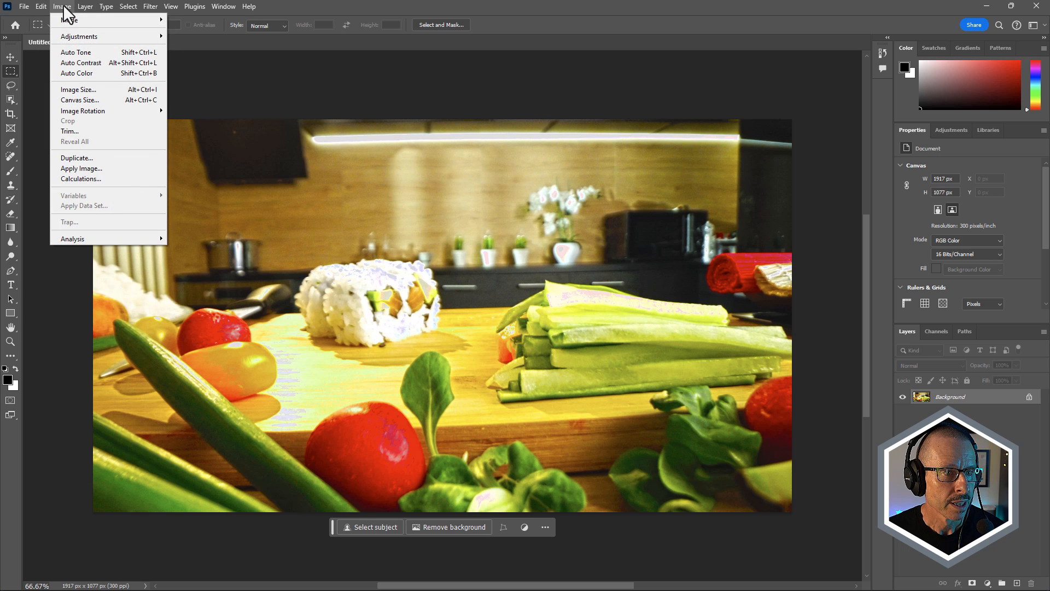
mouse_move(63, 20)
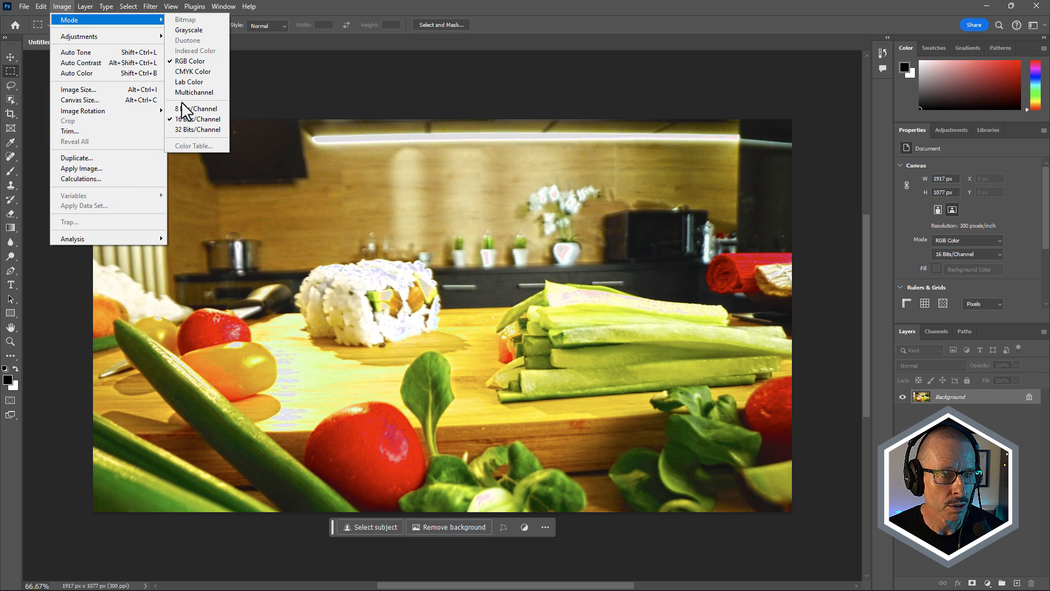
left_click(180, 129)
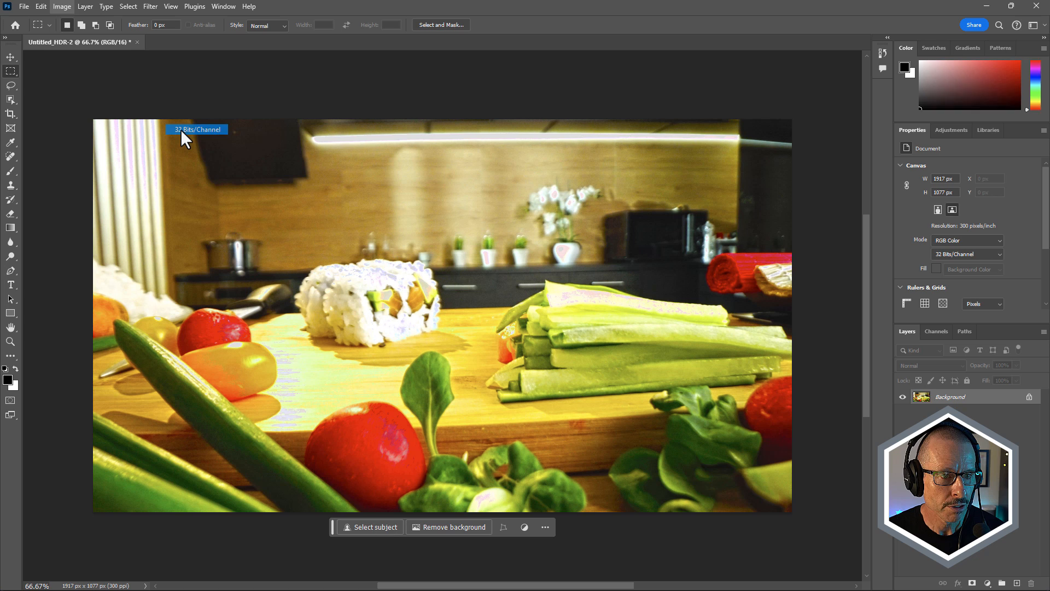
Check the Radiance (*.HDR, *.RGBE, *.XYZE) format among the save formats for the merged image, leaving without saving
left_click(23, 5)
left_click(26, 6)
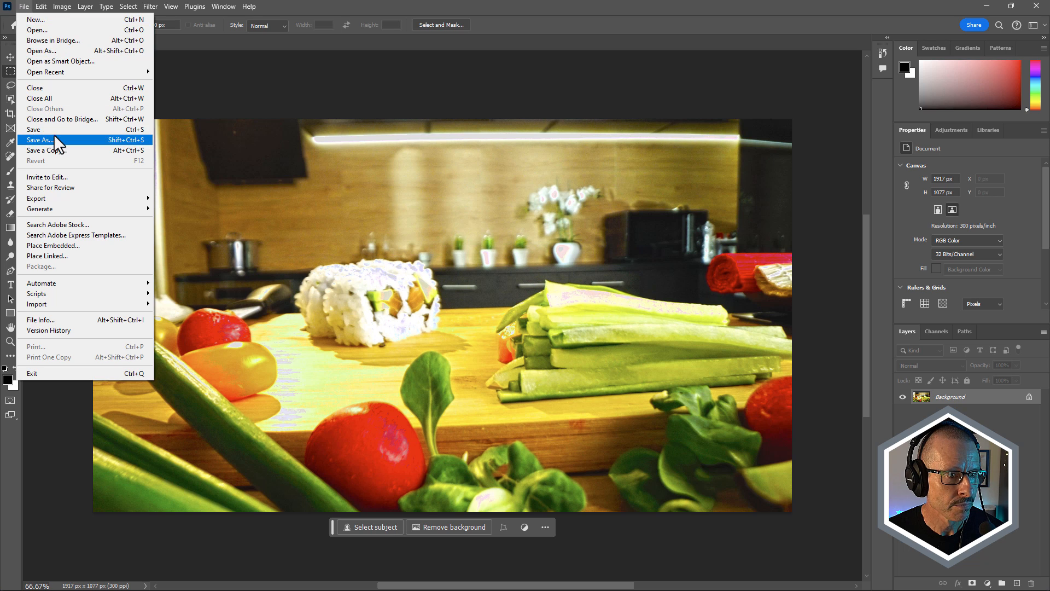
left_click(56, 139)
left_click(165, 436)
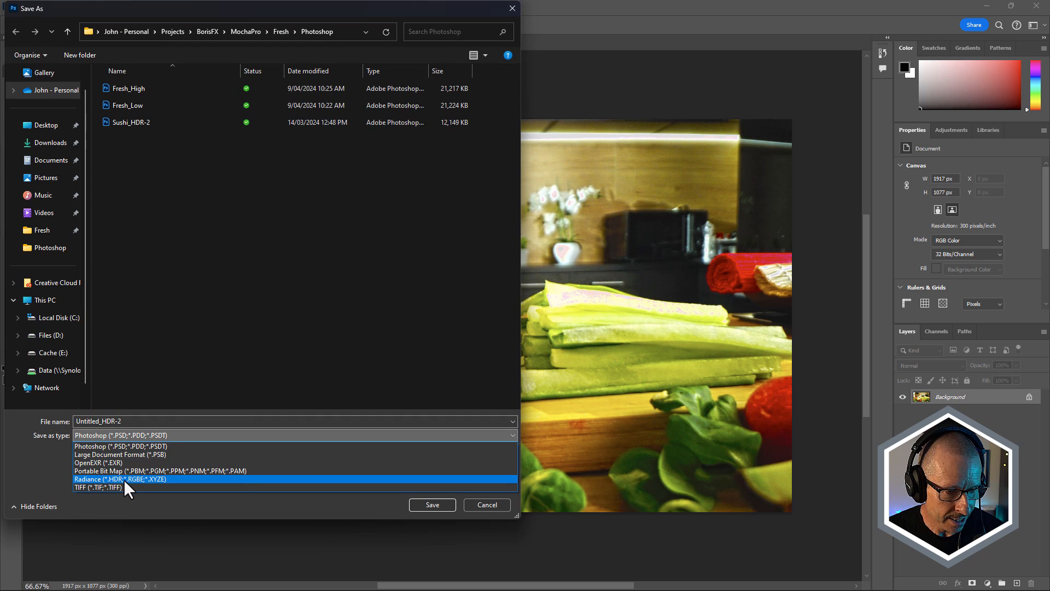
left_click(485, 501)
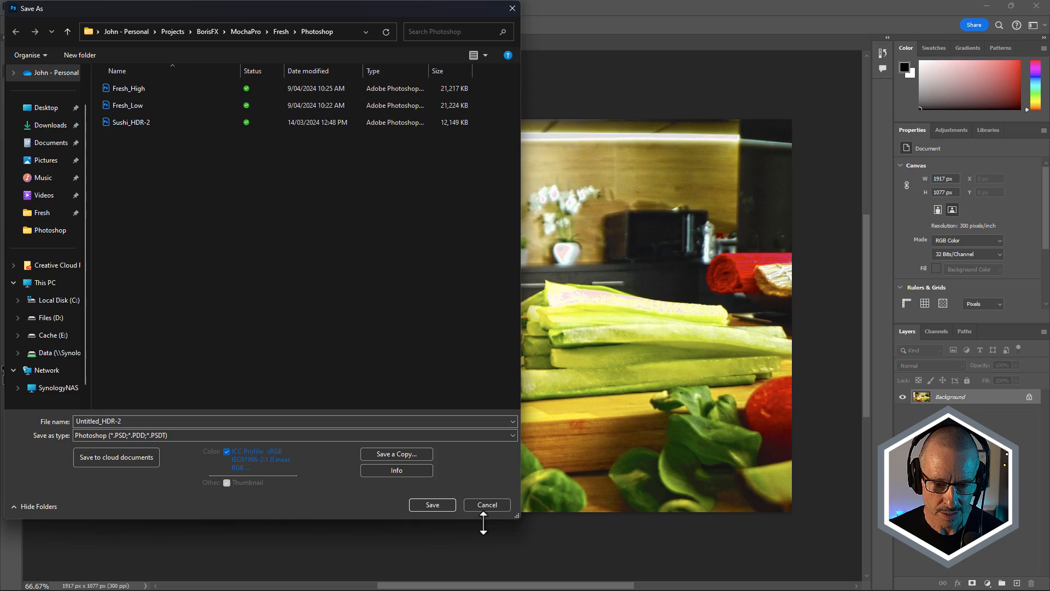
left_click(486, 504)
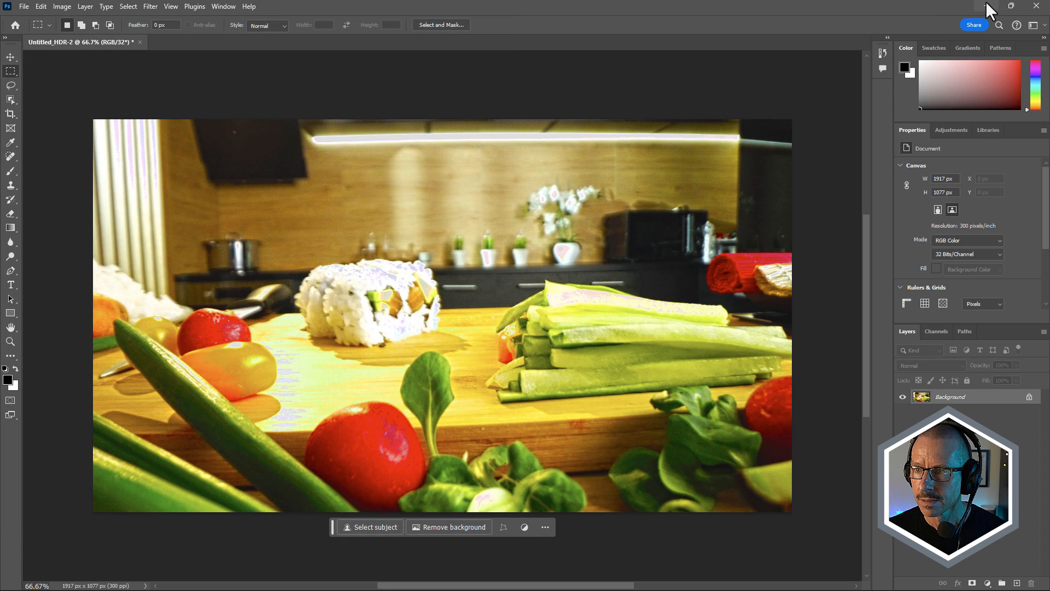
Switch to After Effects and check the light type in the settings of Environment Light 1 without changing it
left_click(986, 3)
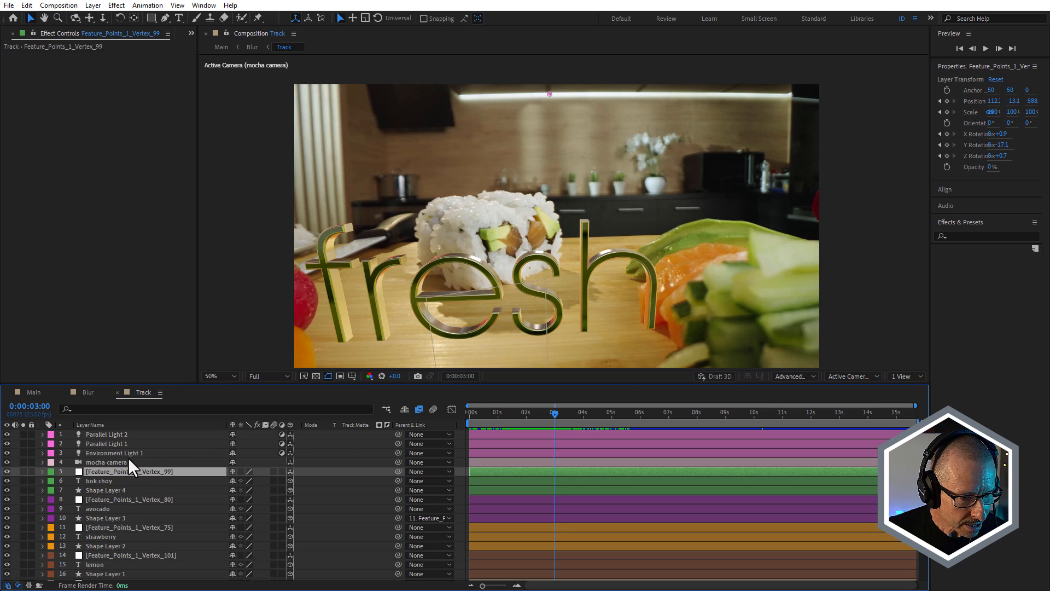
scroll(128, 457, "down", 2)
scroll(128, 459, "up", 2)
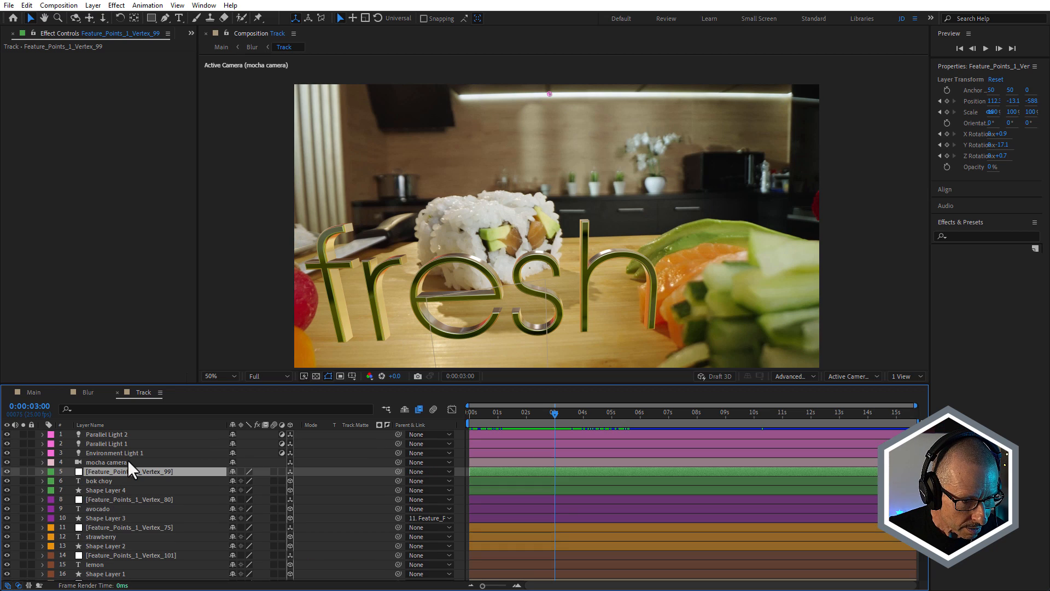
left_click(122, 453)
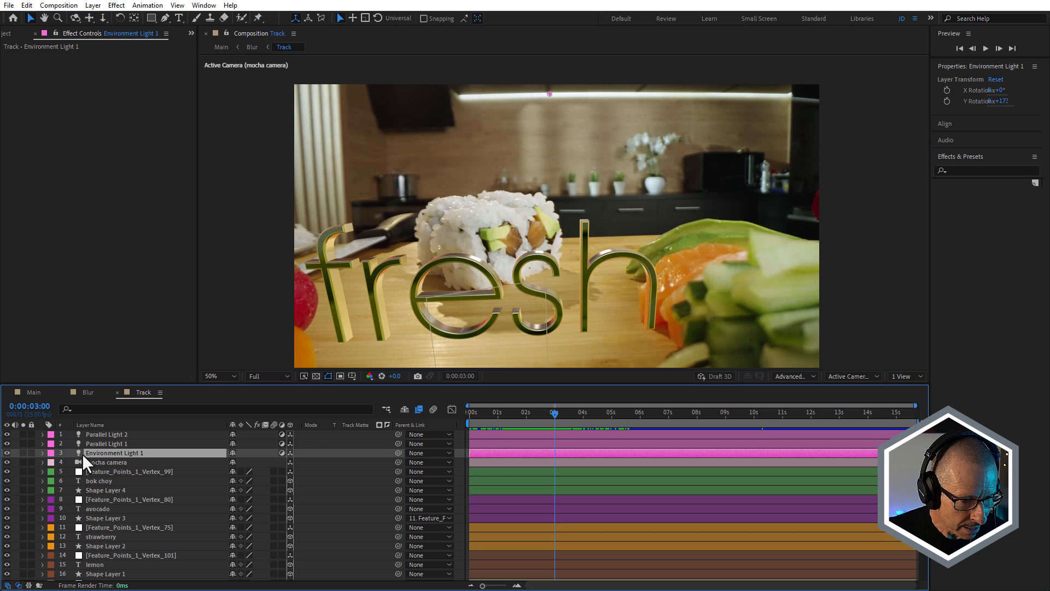
double_click(97, 451)
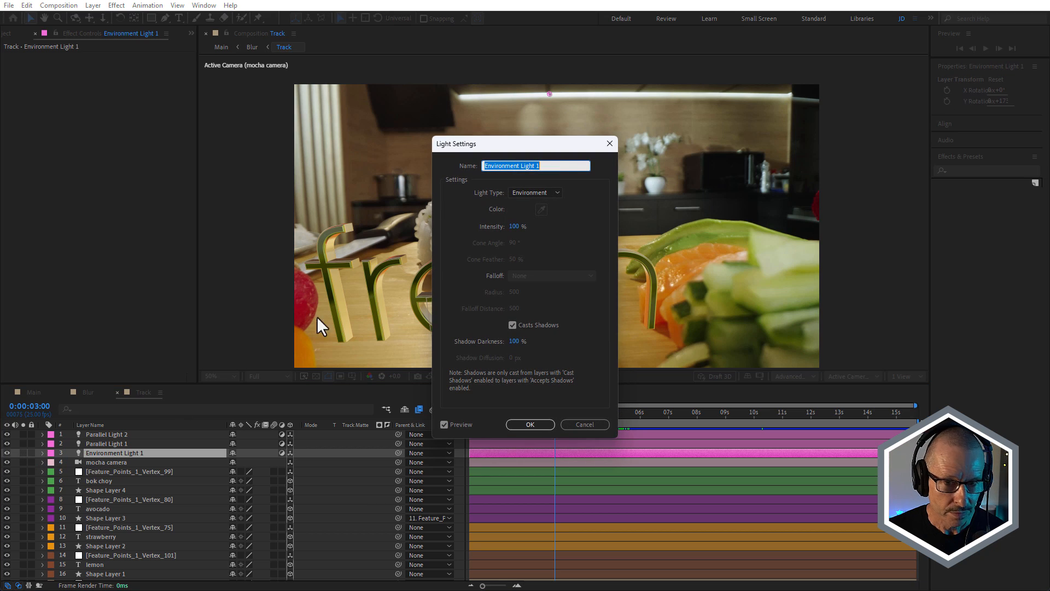
left_click(554, 192)
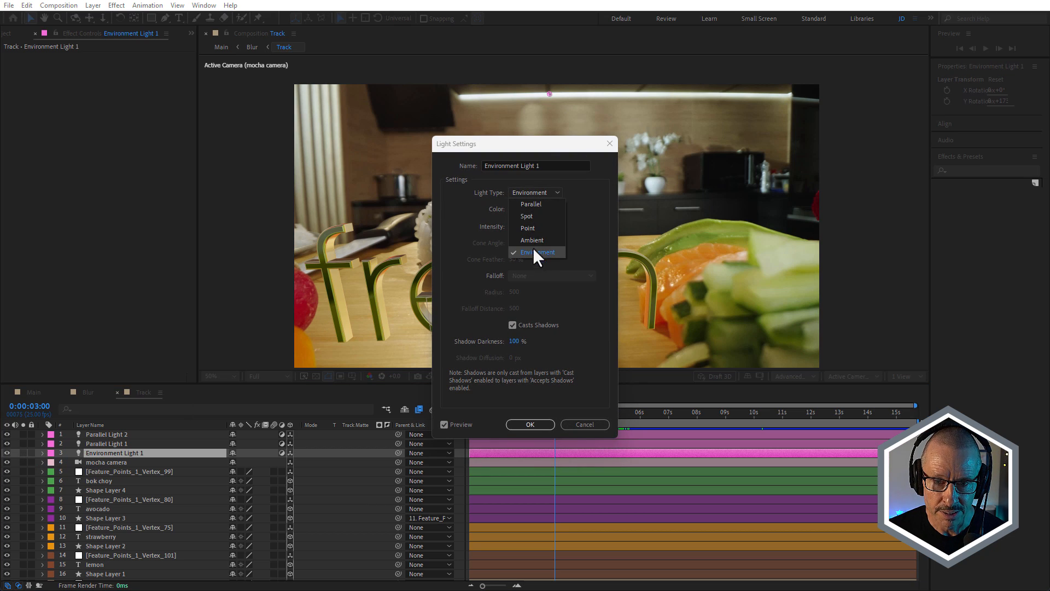
left_click(562, 253)
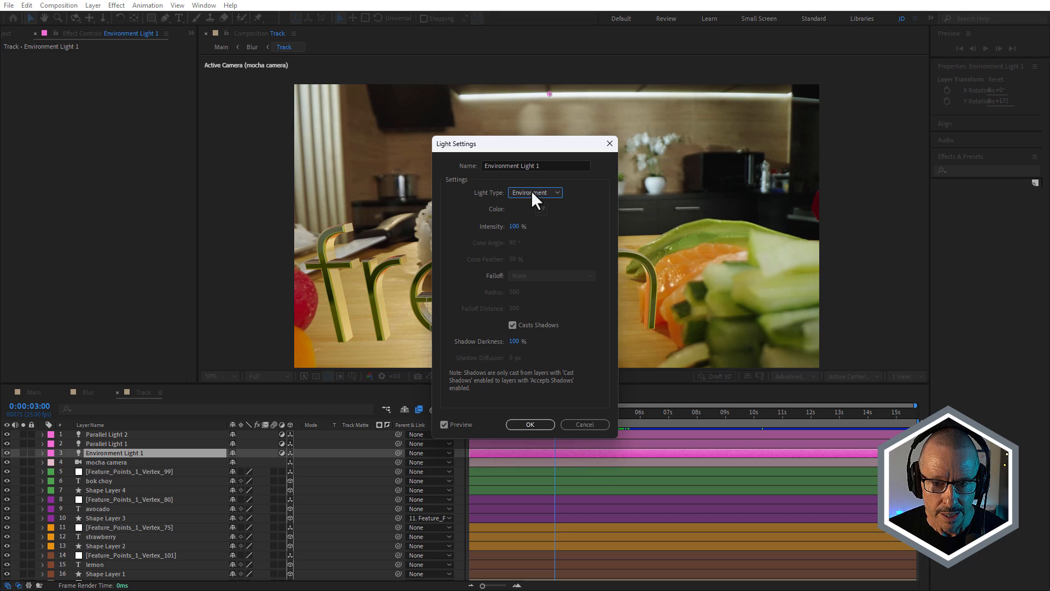
left_click(580, 424)
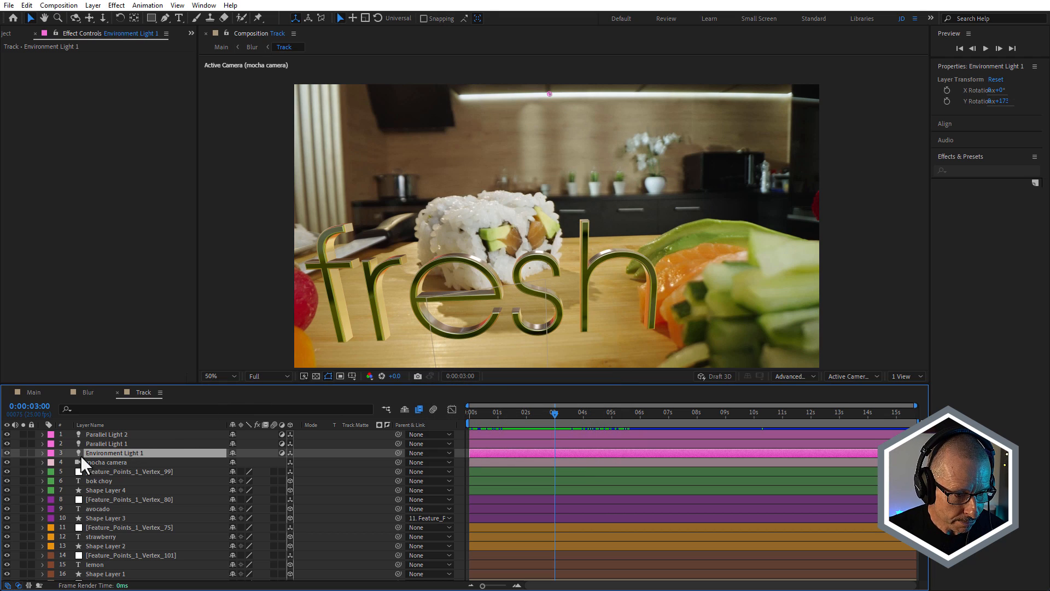
Check which image is used as the source in the light options of Environment Light 1
left_click(41, 452)
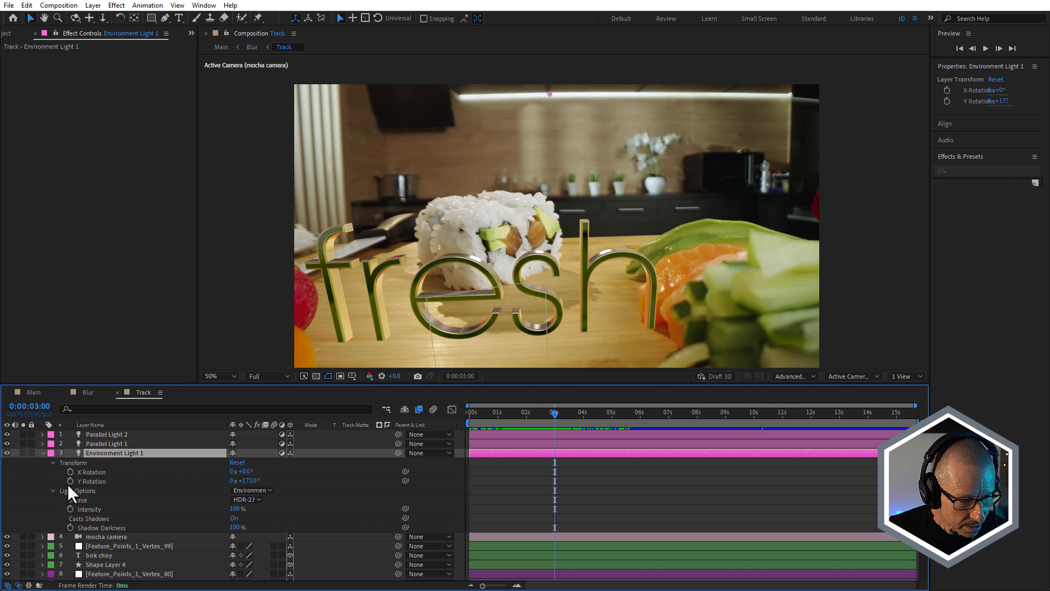
left_click(254, 500)
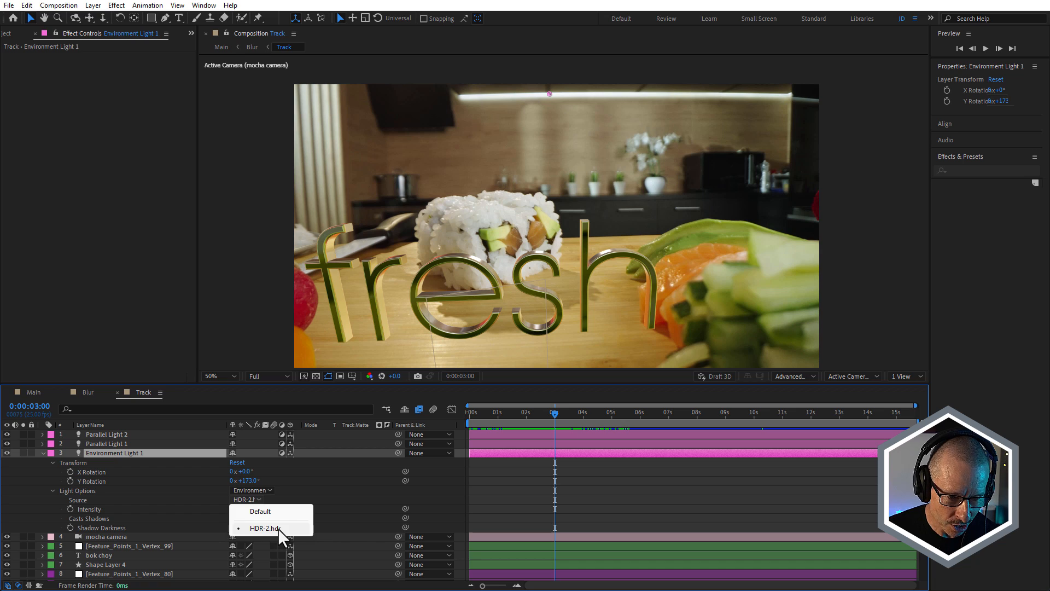
left_click(107, 451)
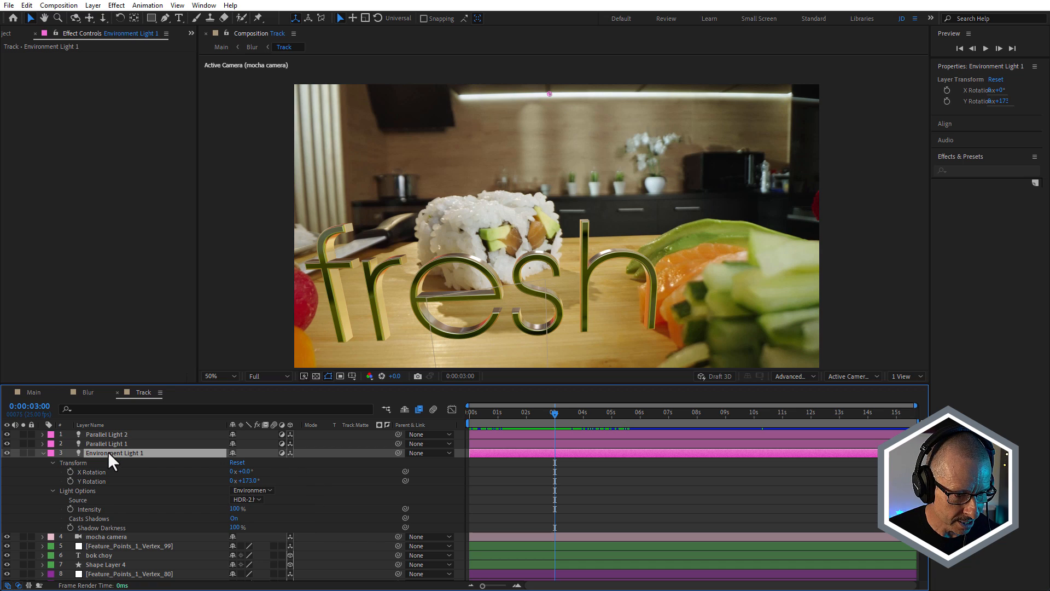
left_click(42, 452)
Solo the HDR-2.hdr layer to inspect it at 0:00:04:18, and leave it visible behind the title when ending the solo
scroll(112, 504, "down", 3)
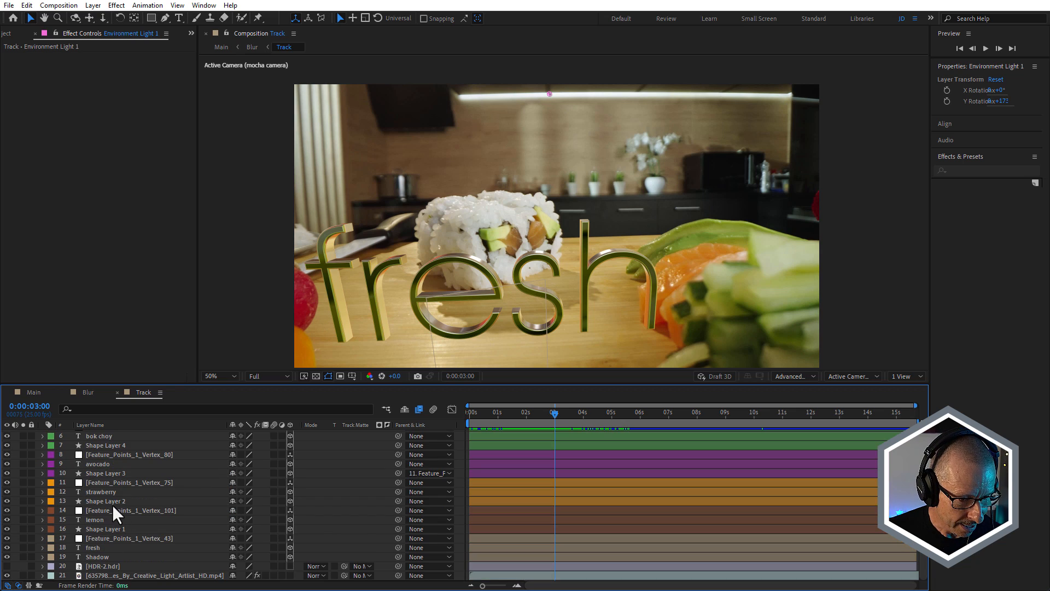
left_click(23, 566)
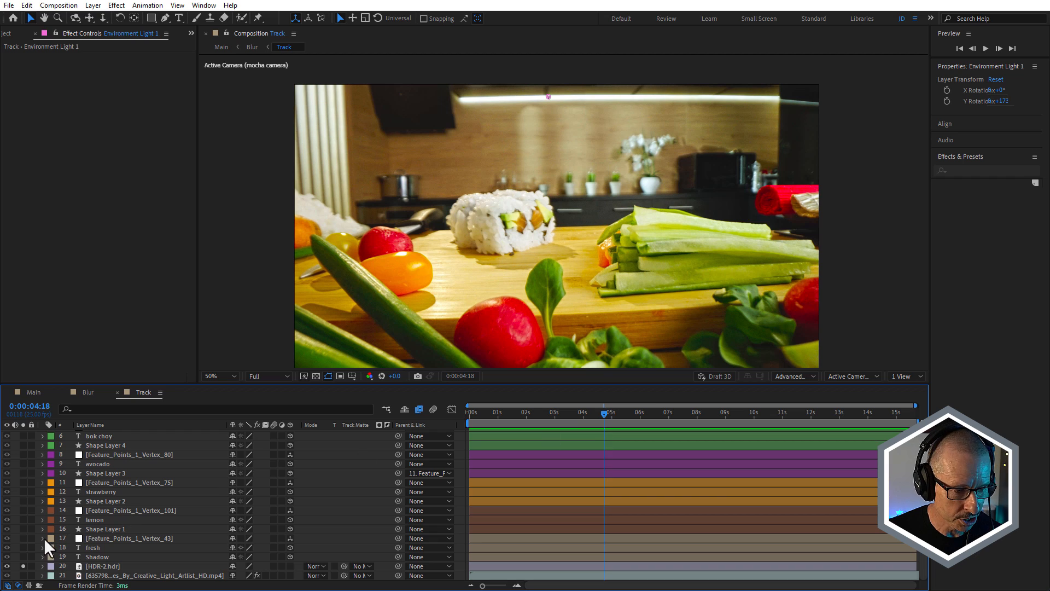
left_click(23, 566)
Solo Environment Light 1 and inspect its reflections on the 3D title at 100% magnification
scroll(80, 461, "up", 3)
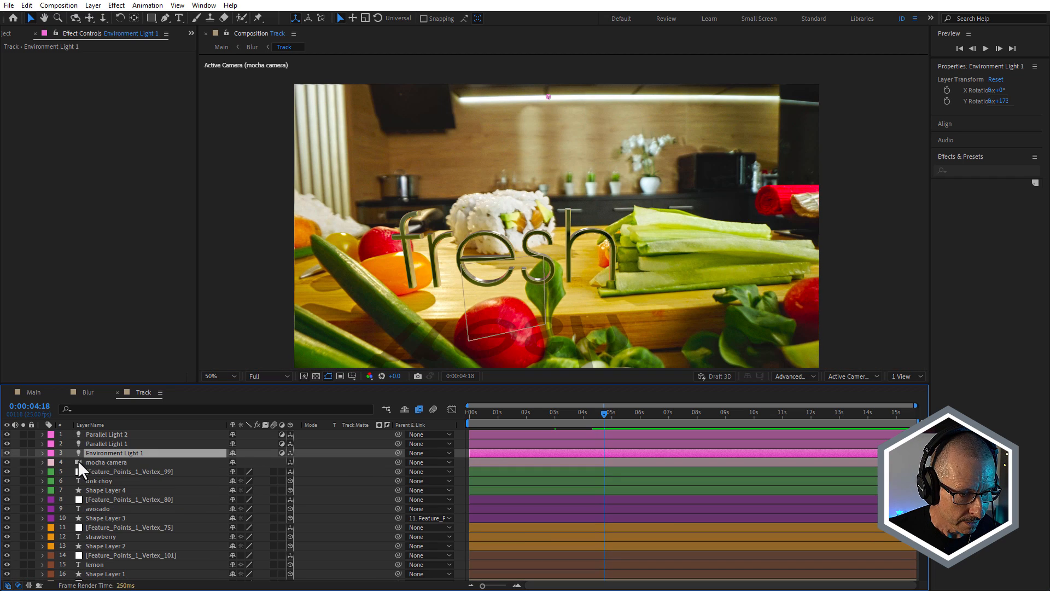
left_click(23, 453)
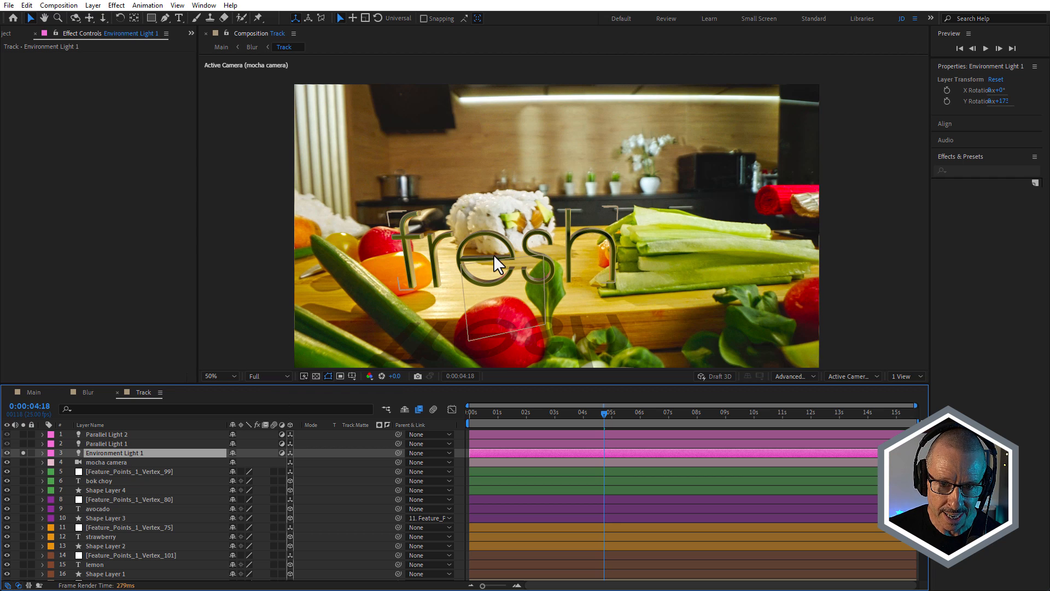
key("period")
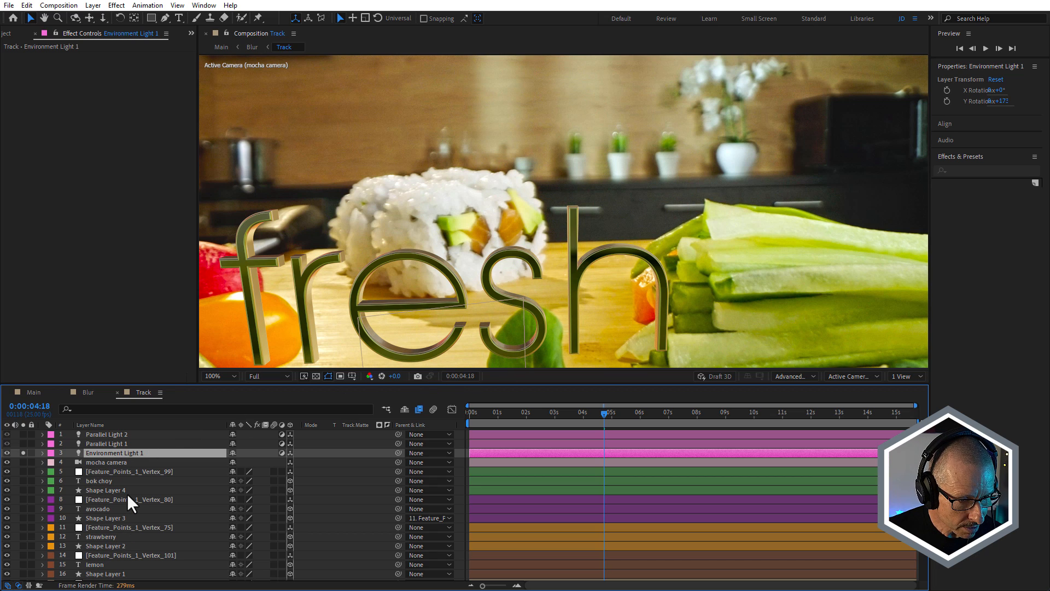
Set the Specular Shininess of the "fresh" text layer to 100%
scroll(126, 493, "down", 2)
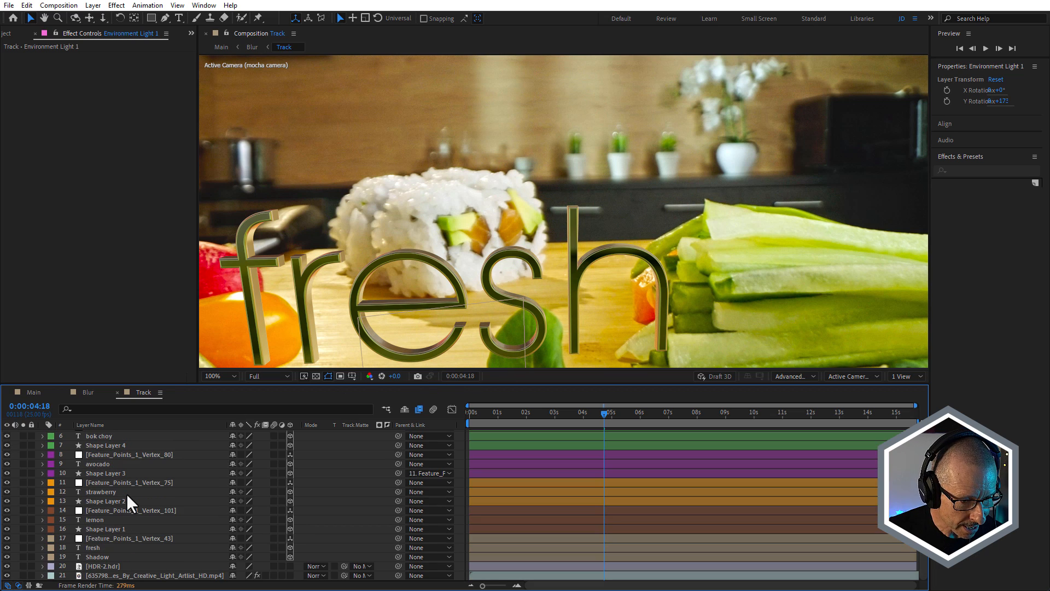
left_click(99, 547)
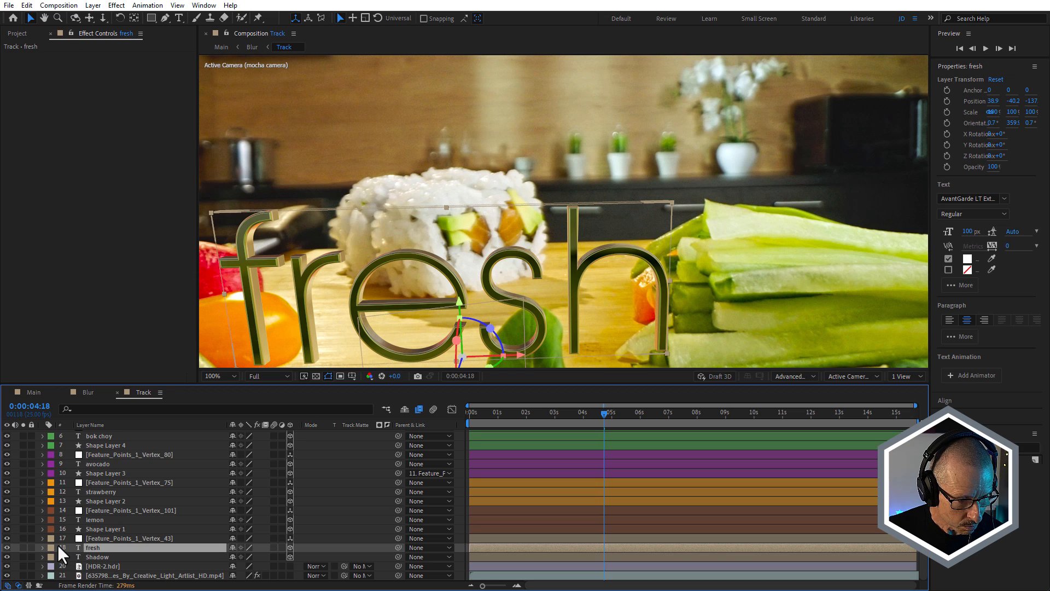
left_click(41, 546)
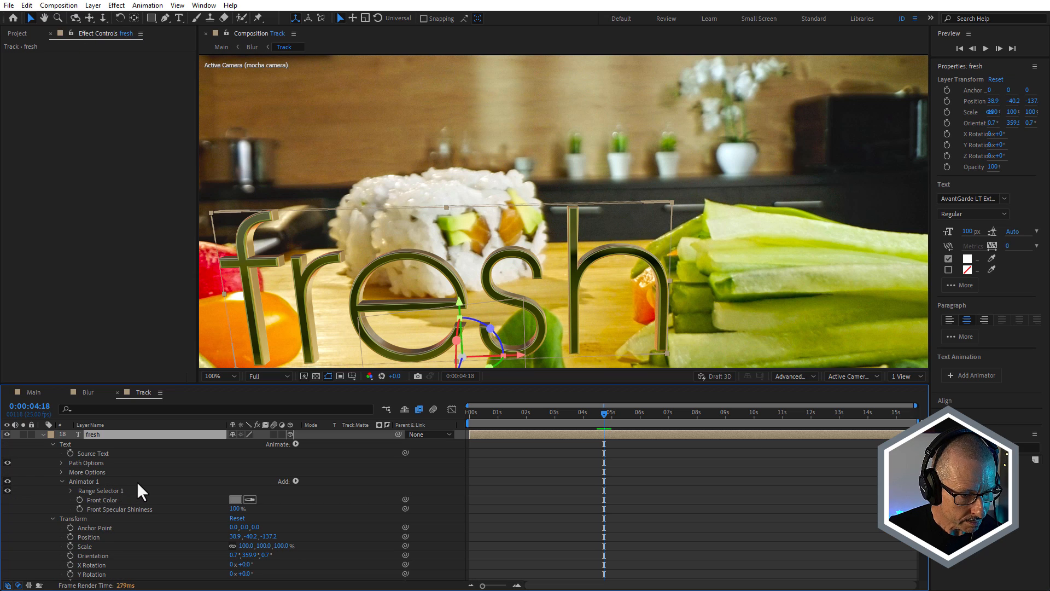
scroll(135, 475, "down", 7)
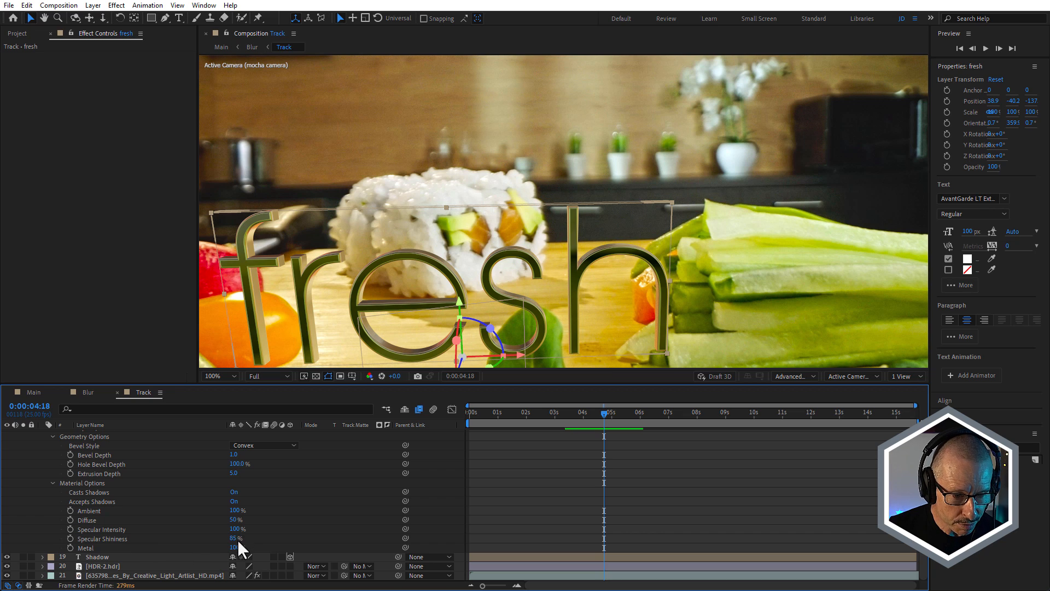
left_click_drag(233, 538, 284, 527)
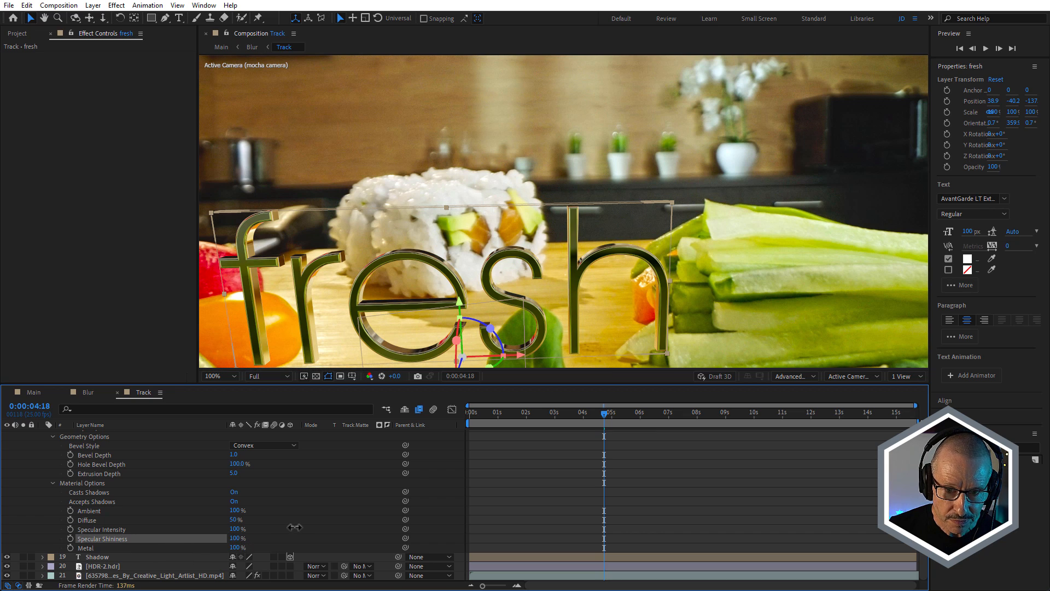
Examine the sharper reflections on the title up close and across the frames from 0:00:04:18 back to about 0:00:04:02
key("period")
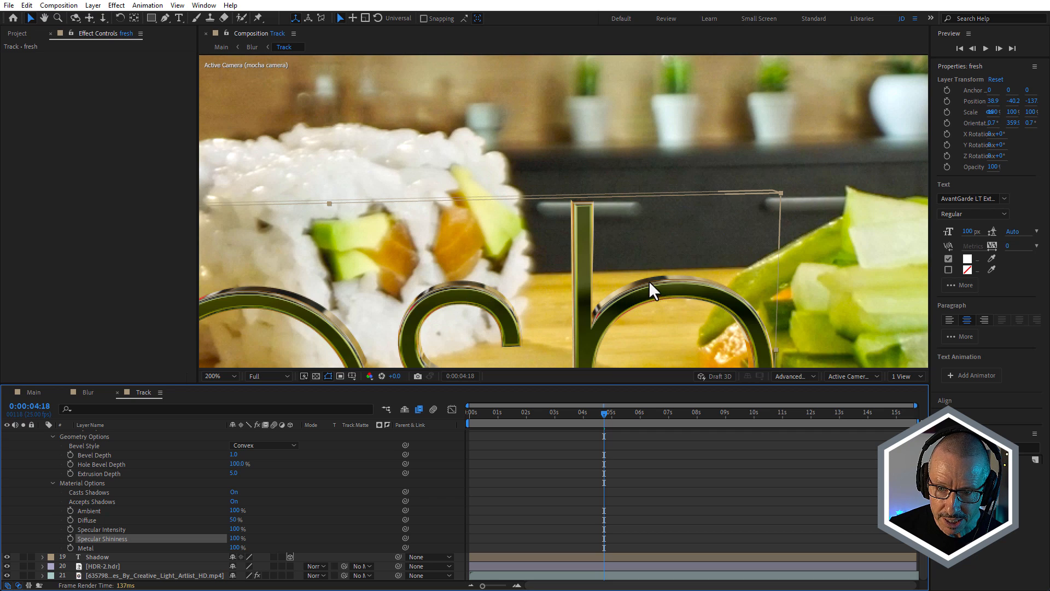
key("comma")
left_click_drag(603, 413, 585, 424)
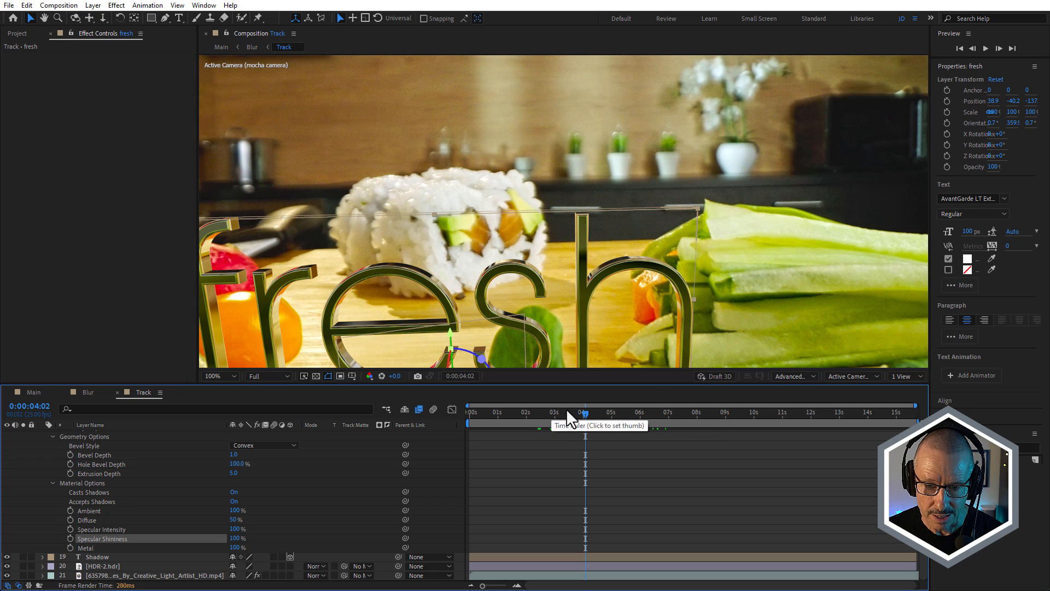
left_click(570, 411)
left_click_drag(571, 410, 596, 429)
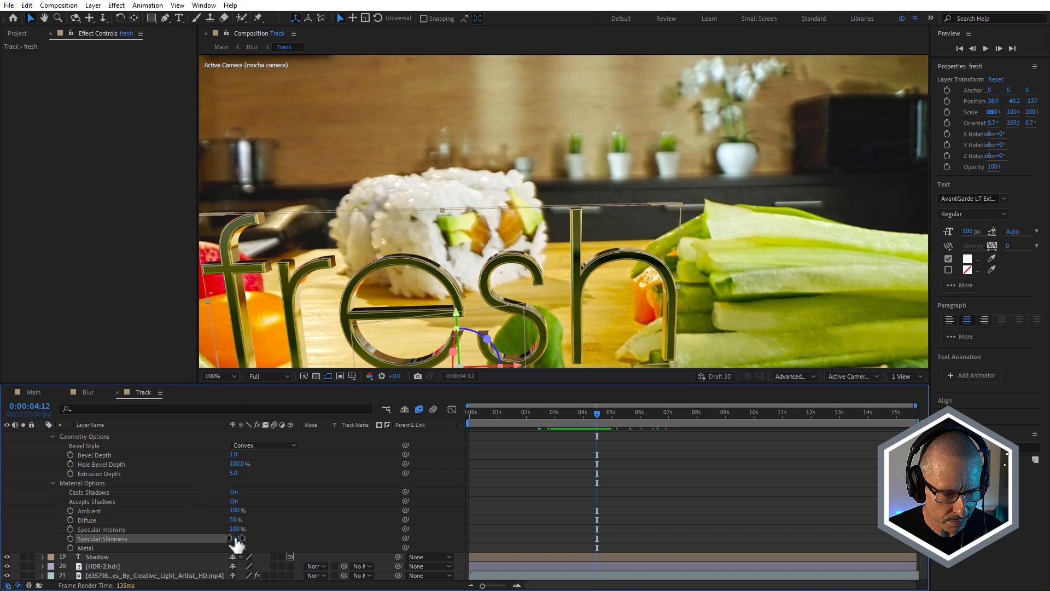
Set the title's Specular Shininess to 85% and check its reflections between 0:00:04:00 and 0:00:04:23
type("85")
key("Return")
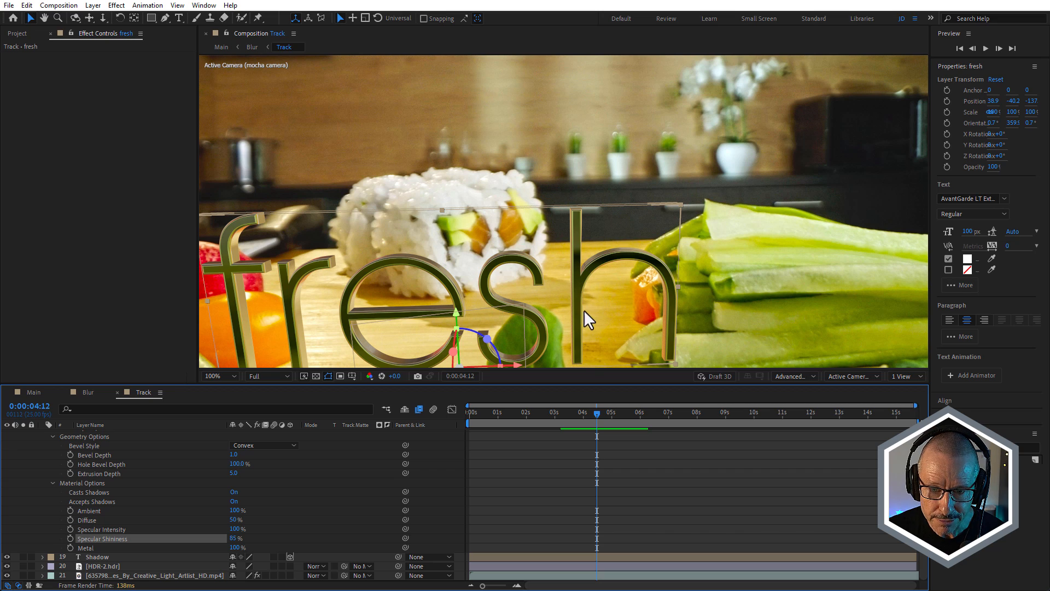
left_click_drag(570, 418, 583, 399)
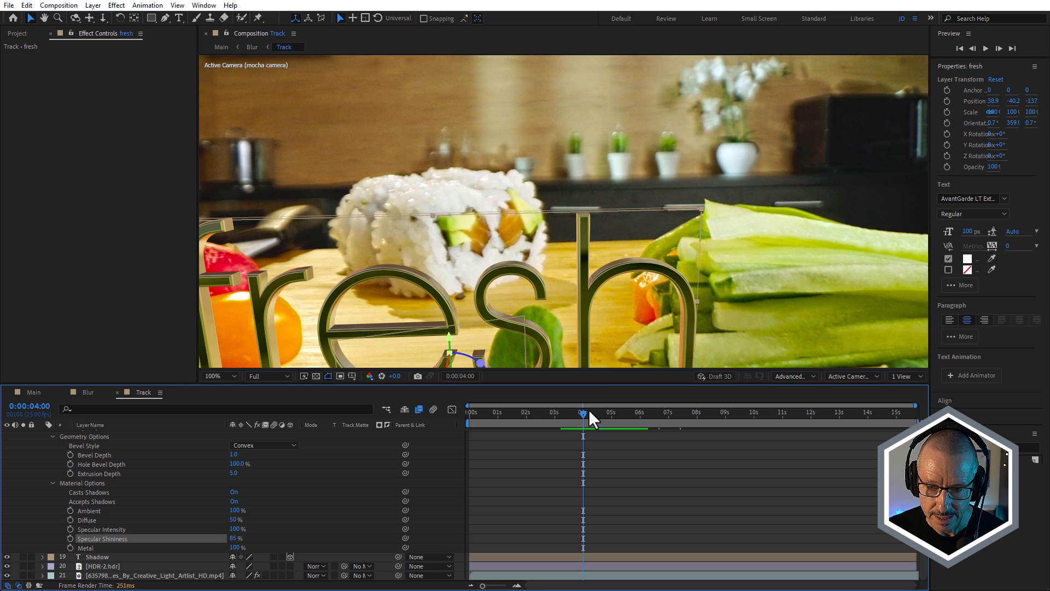
left_click_drag(588, 409, 609, 413)
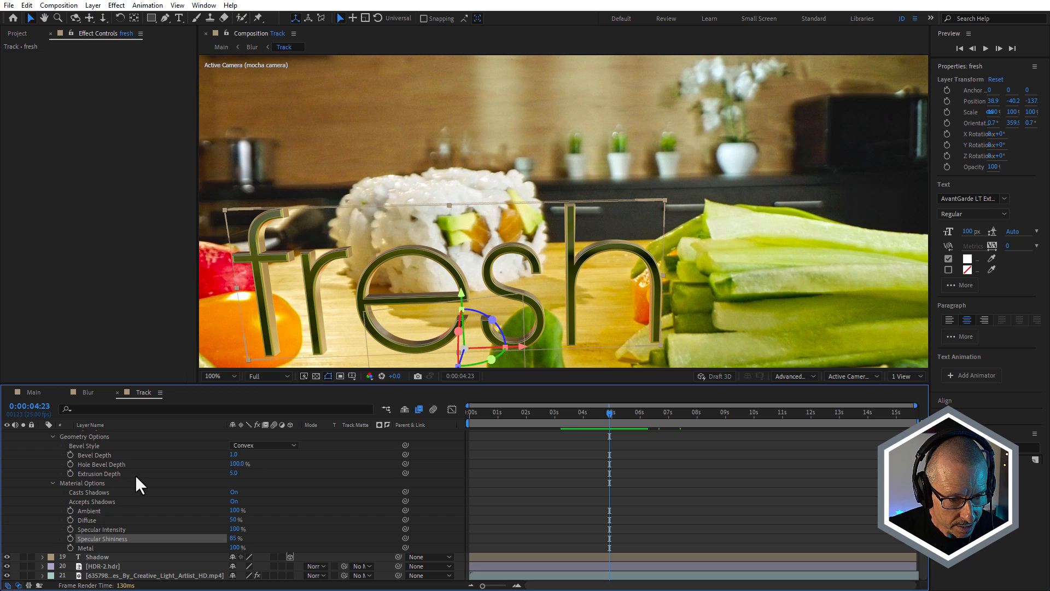
Show only the modified properties of the "fresh" layer, turn off its Animator 1, and check the title's front faces up to 0:00:05:07
scroll(117, 467, "up", 5)
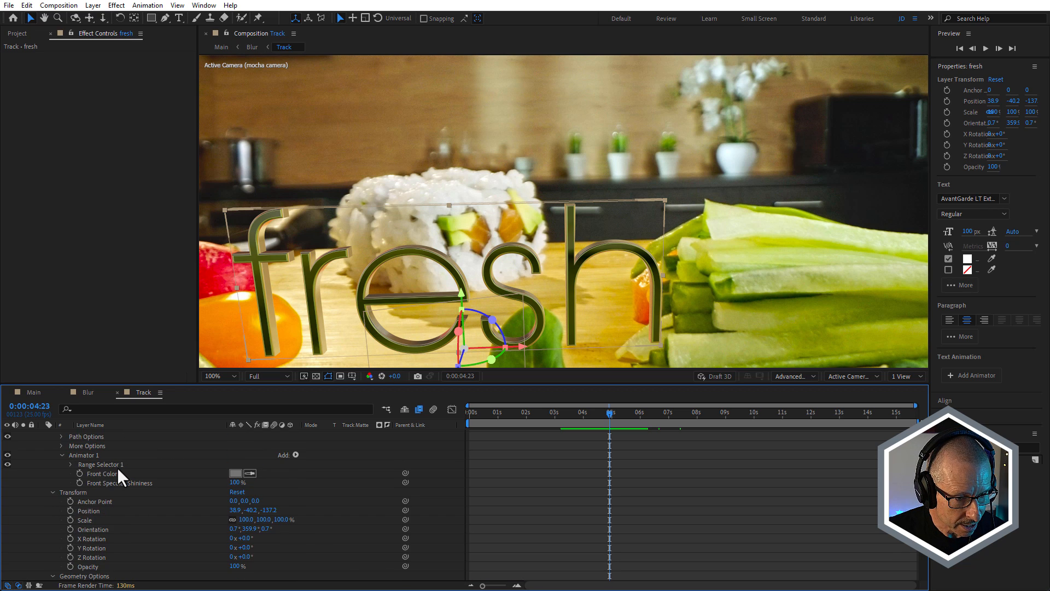
scroll(117, 467, "up", 4)
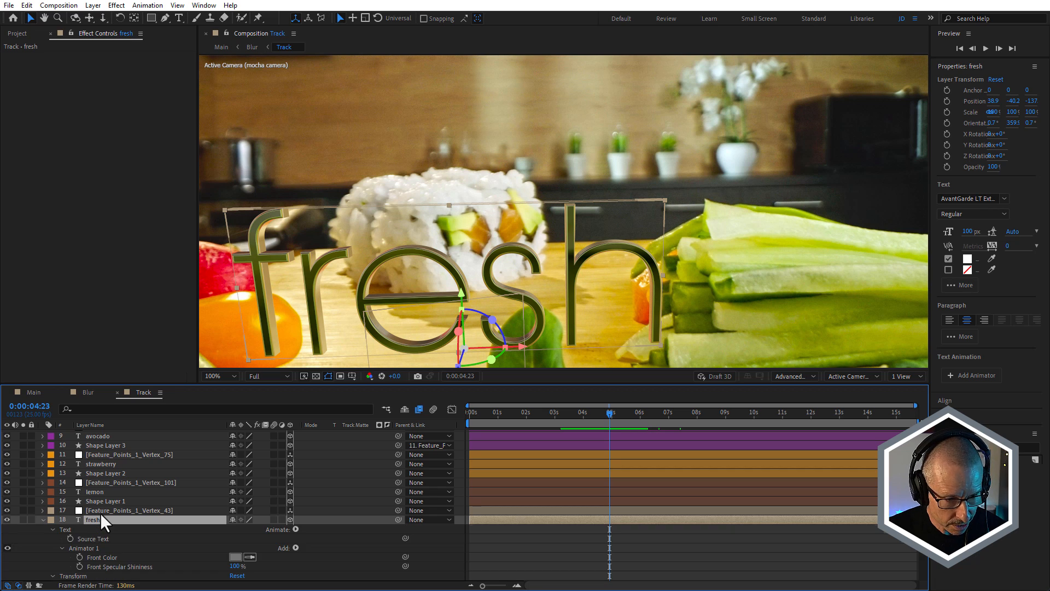
key("u")
key("u")
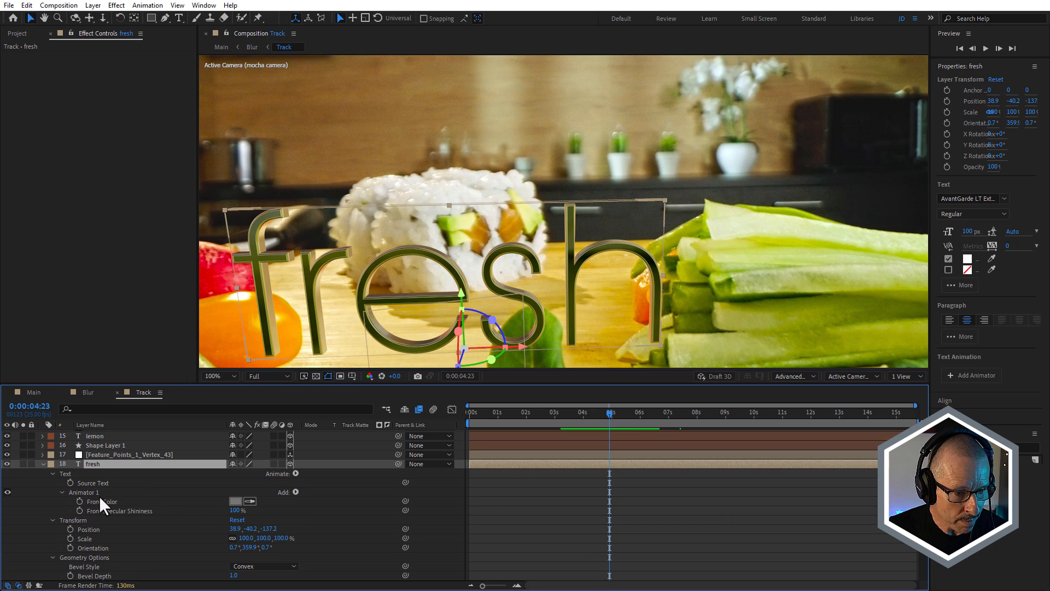
left_click(6, 491)
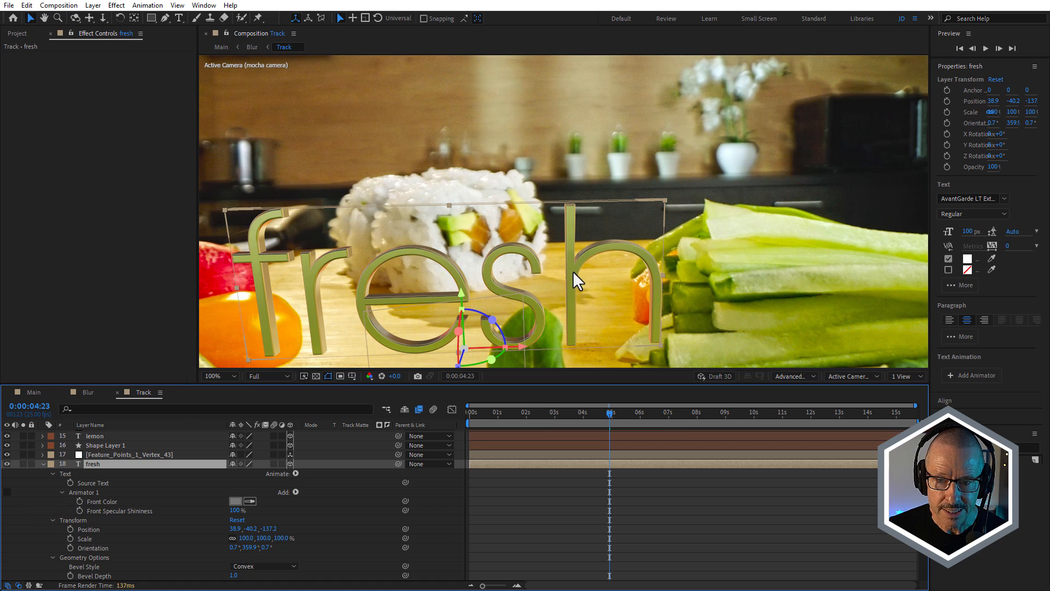
left_click_drag(597, 413, 618, 425)
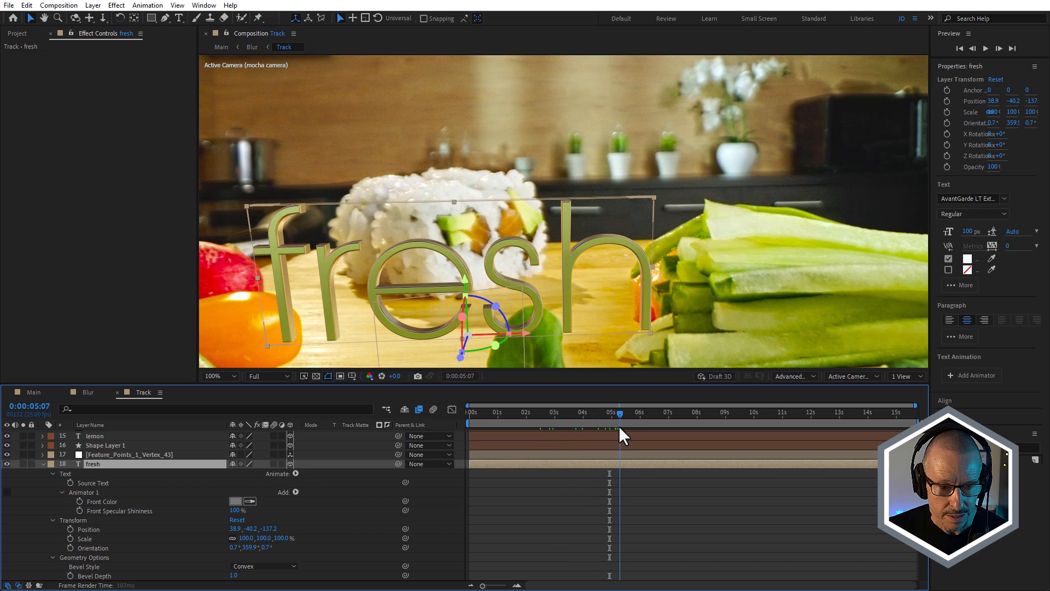
Look through the animator properties for the front faces of the "fresh" text, including the Front Color options
left_click(296, 473)
mouse_move(331, 340)
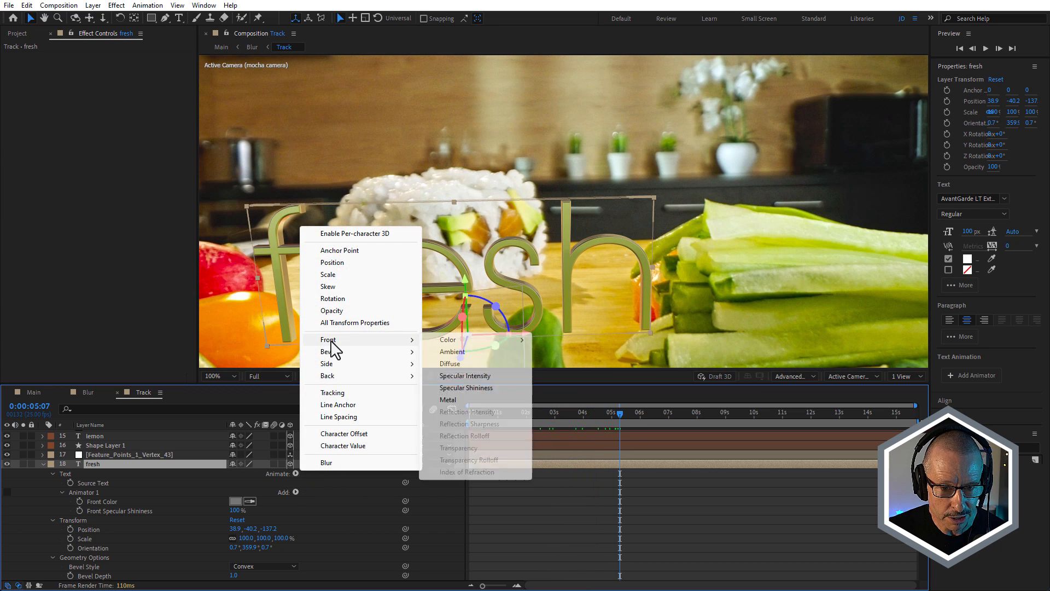
mouse_move(469, 342)
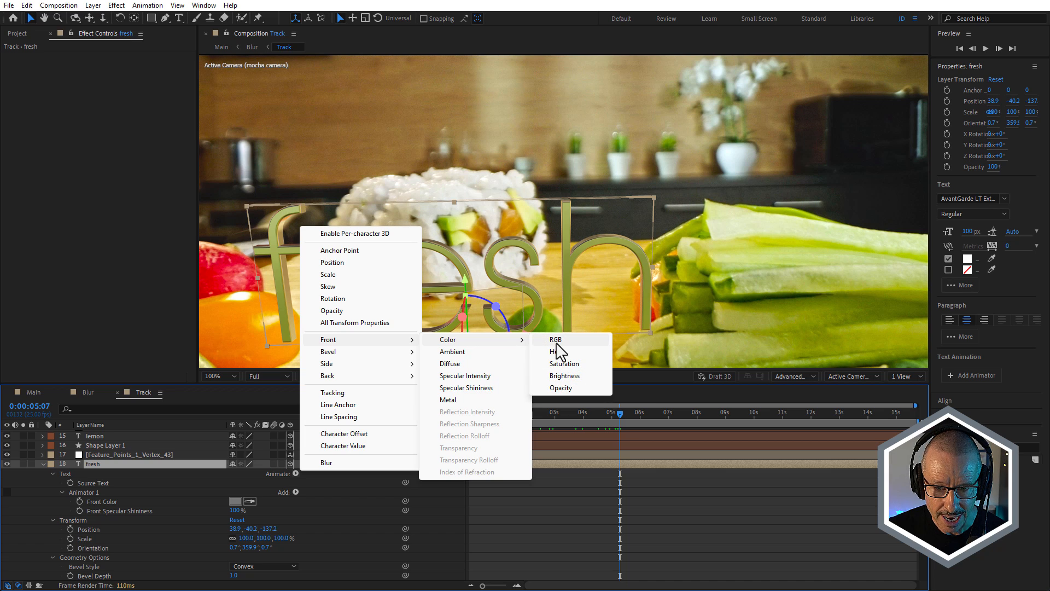
left_click(831, 486)
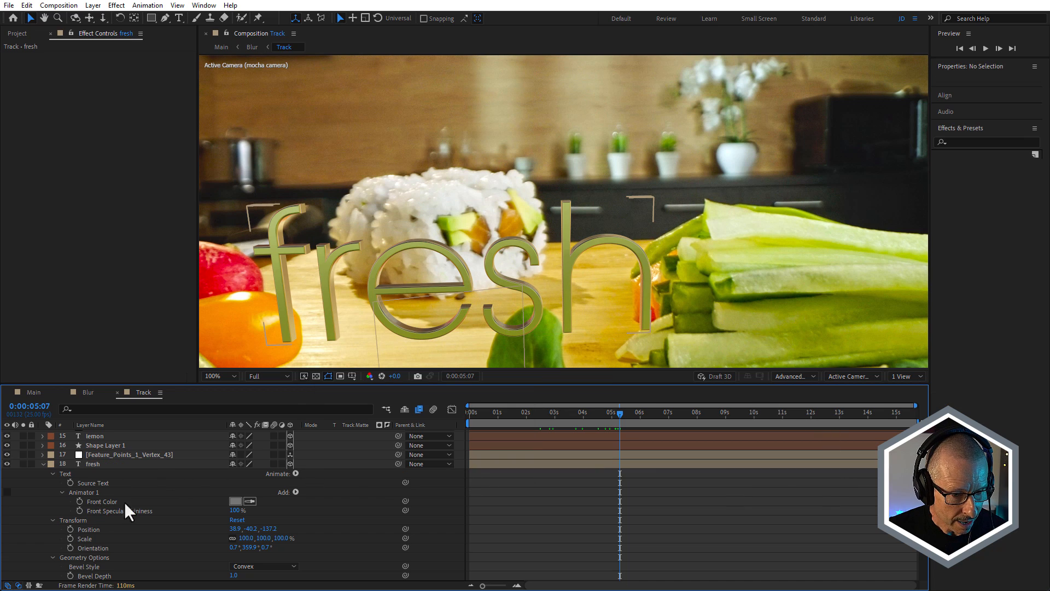
Turn Animator 1 of the "fresh" layer back on and check the title's front faces back to 0:00:04:21
left_click(7, 492)
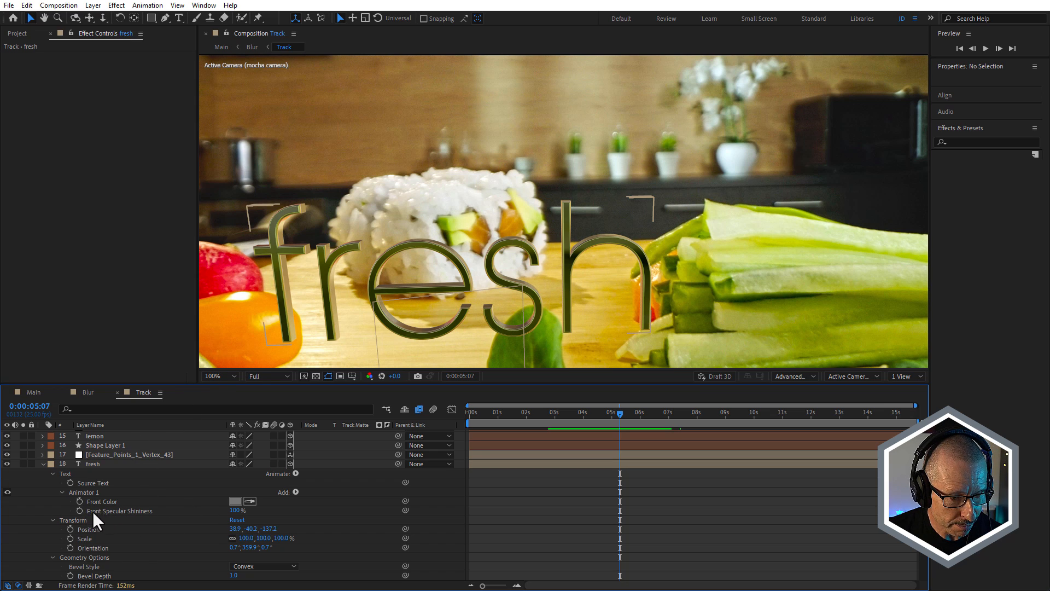
mouse_move(234, 510)
left_mouse_down()
mouse_move(129, 509)
mouse_move(241, 517)
left_mouse_up()
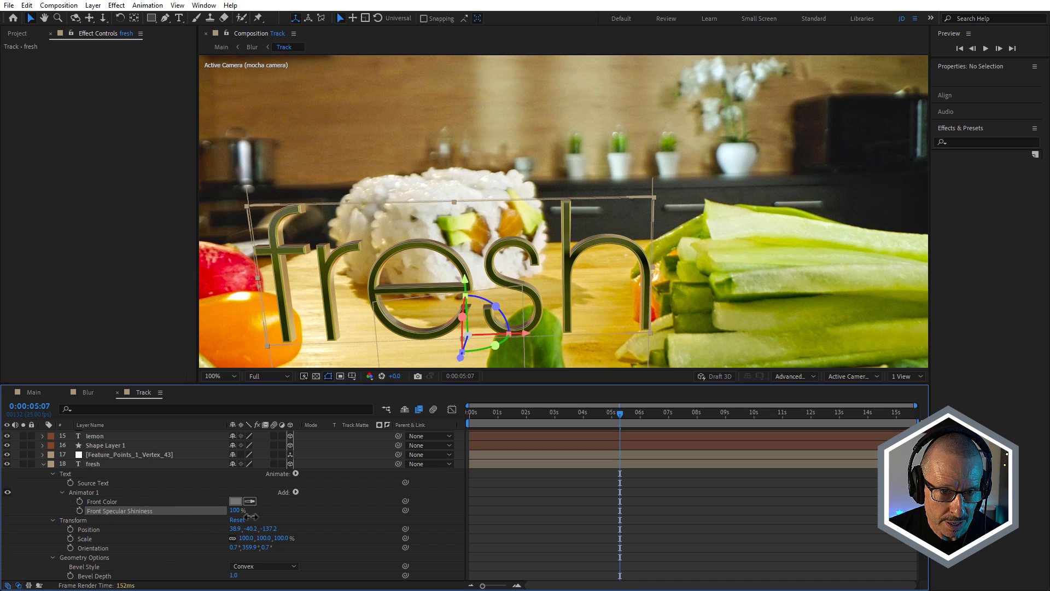
left_click(310, 315)
mouse_move(612, 413)
left_mouse_down()
mouse_move(638, 415)
mouse_move(566, 421)
mouse_move(607, 422)
left_mouse_up()
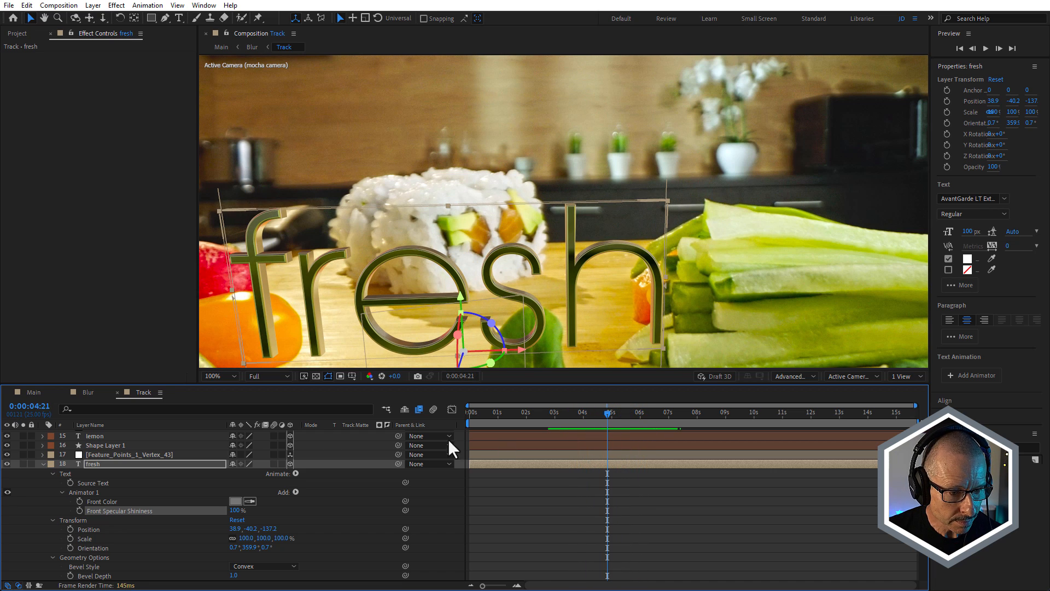
Collapse the "fresh" layer's properties and review the composition's available 3D renderers
left_click(43, 463)
left_click(794, 377)
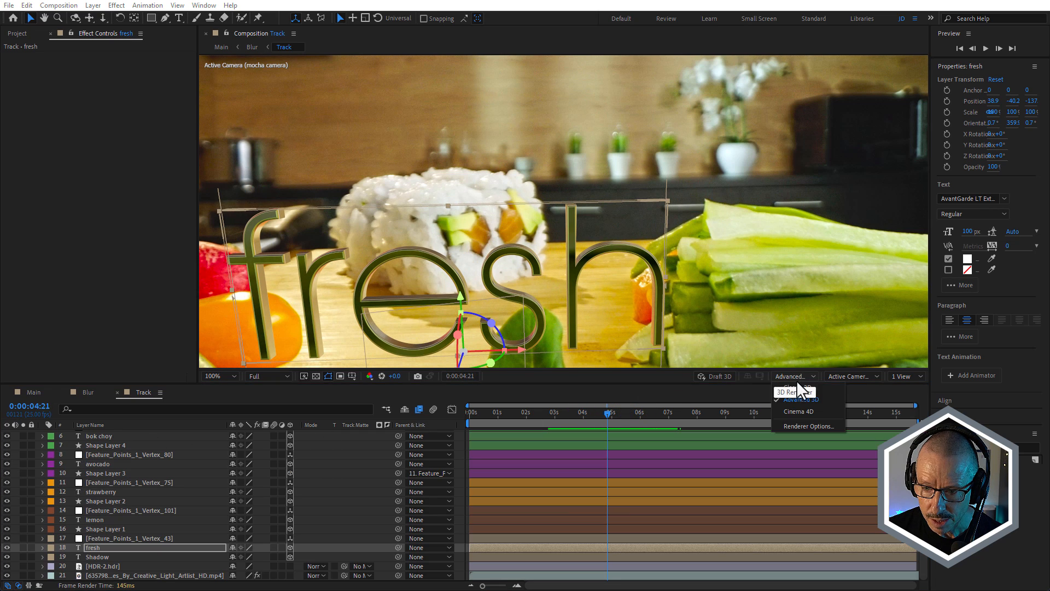
left_click(790, 373)
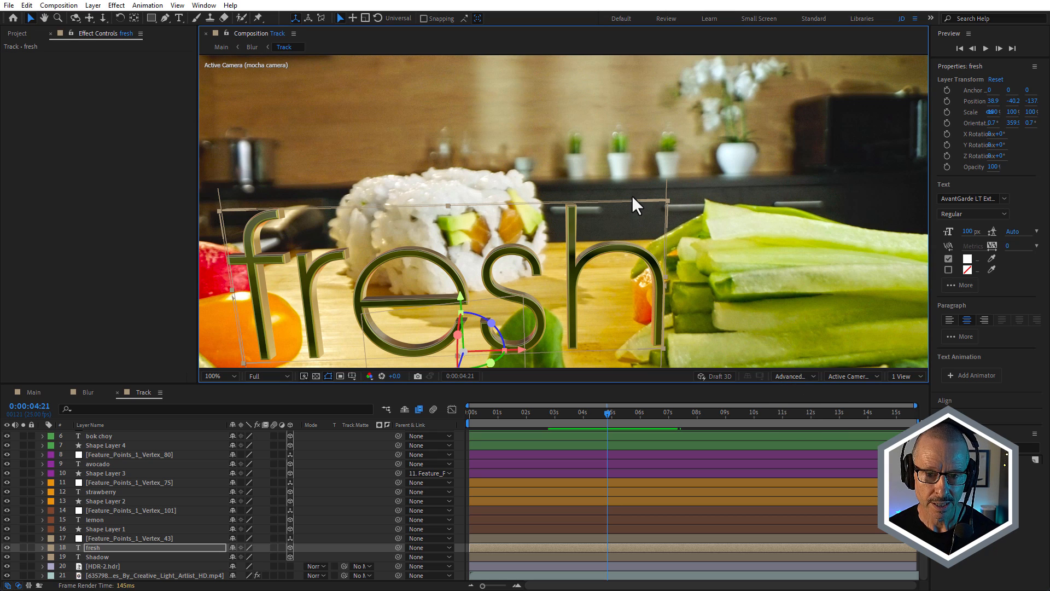
mouse_move(610, 413)
left_mouse_down()
mouse_move(556, 421)
mouse_move(613, 415)
left_mouse_up()
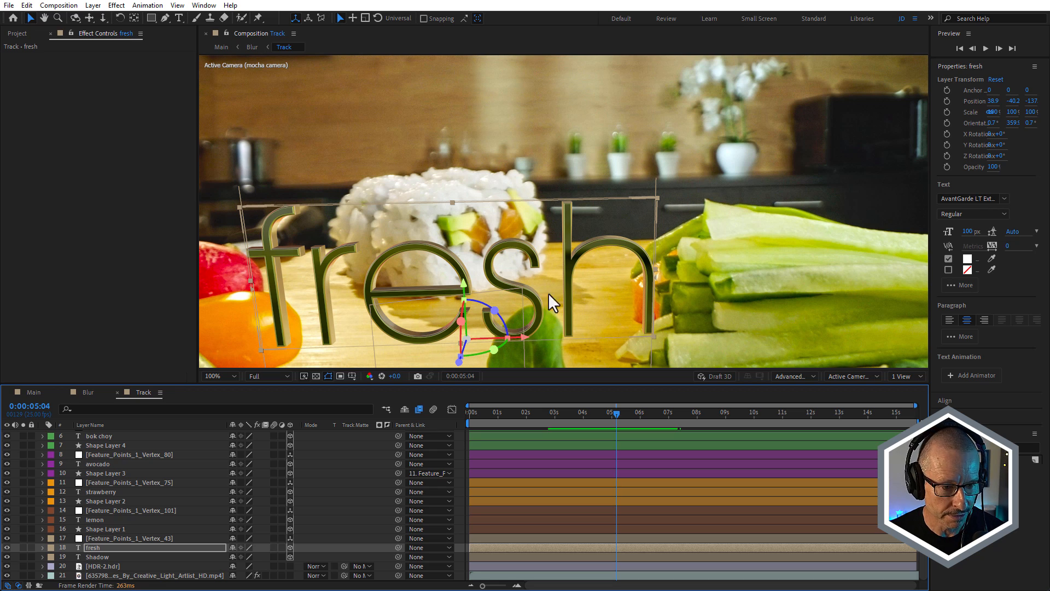
Unsolo Environment Light 1, compare each light's effect on the title separately, and leave only Environment Light 1 on
scroll(127, 494, "up", 2)
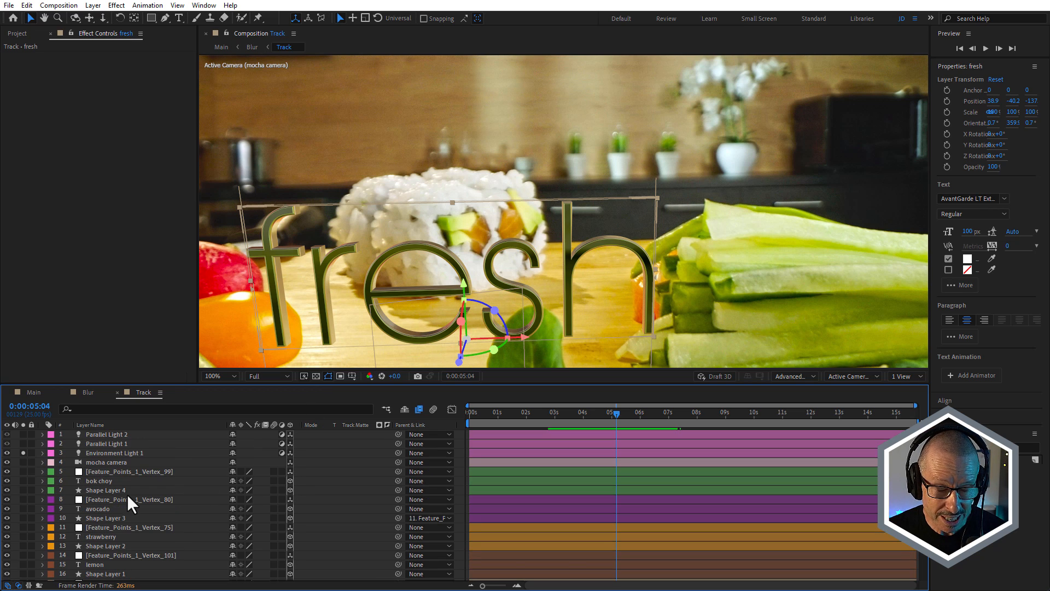
left_click(103, 435)
left_click(21, 452)
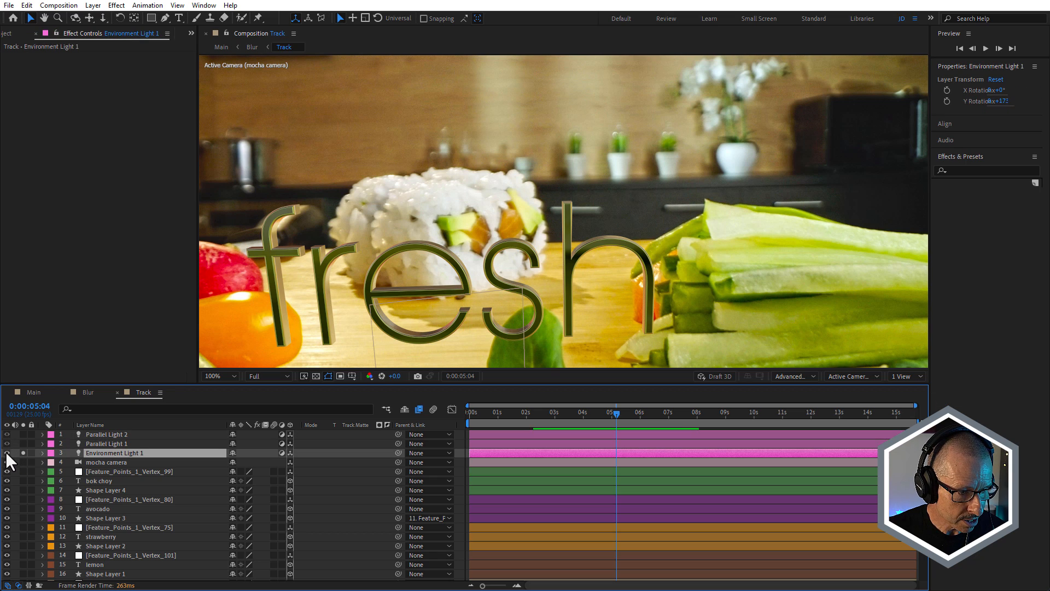
left_click(7, 452)
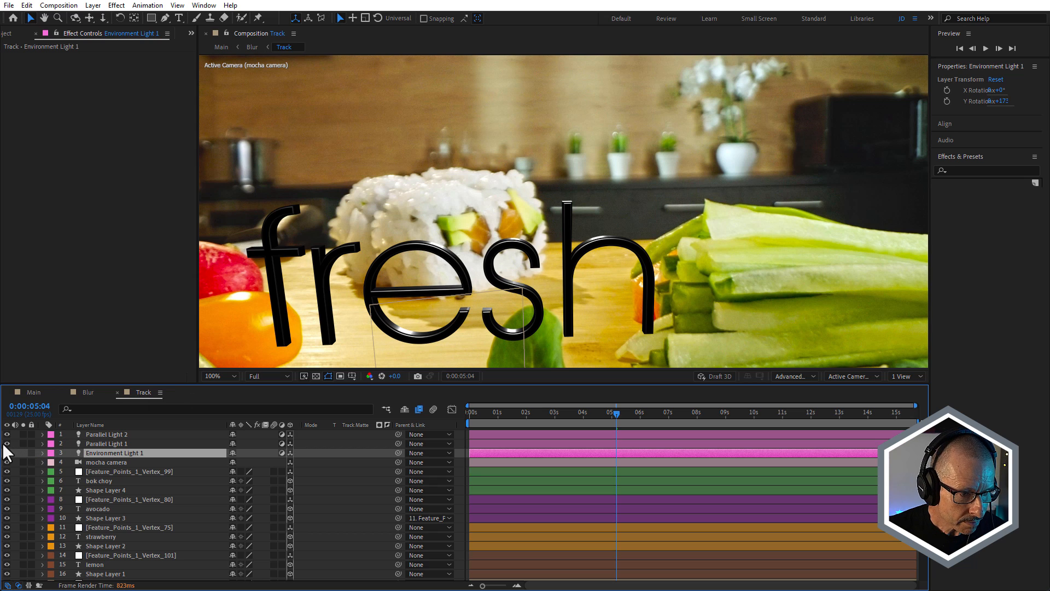
left_click(7, 443)
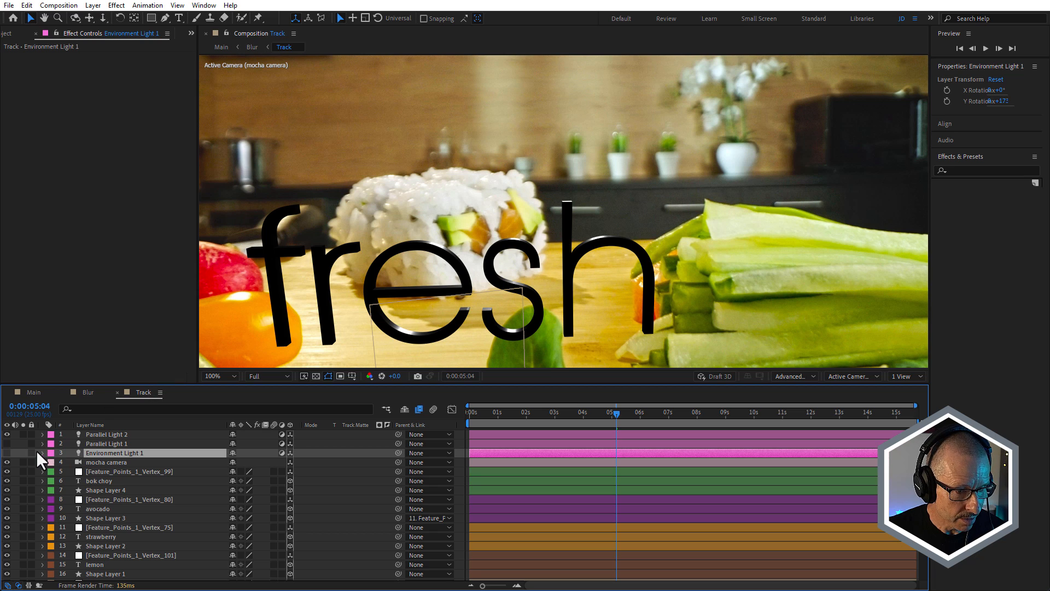
left_click(7, 442)
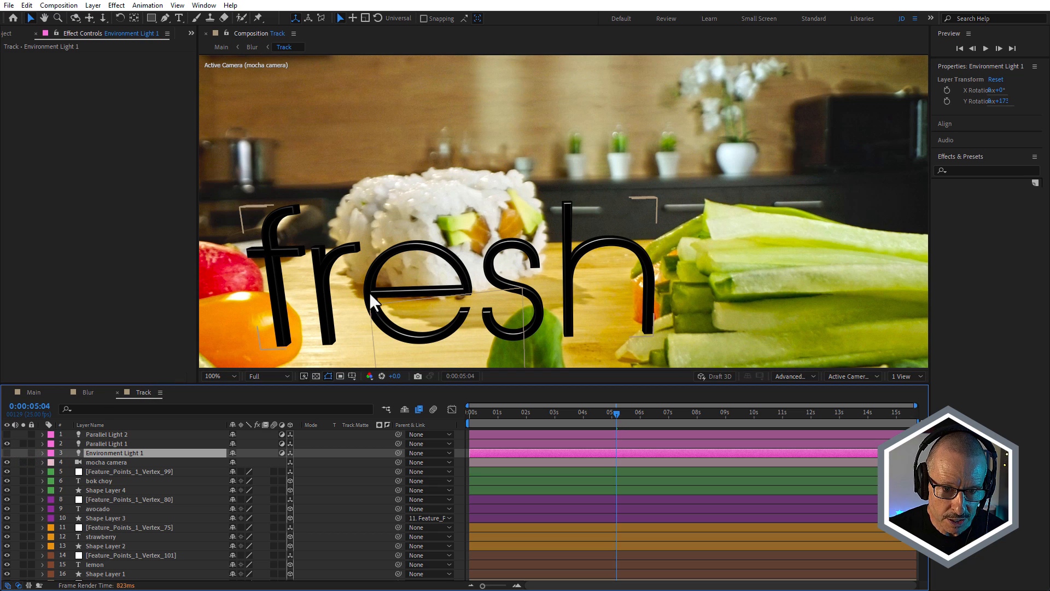
left_click(7, 443)
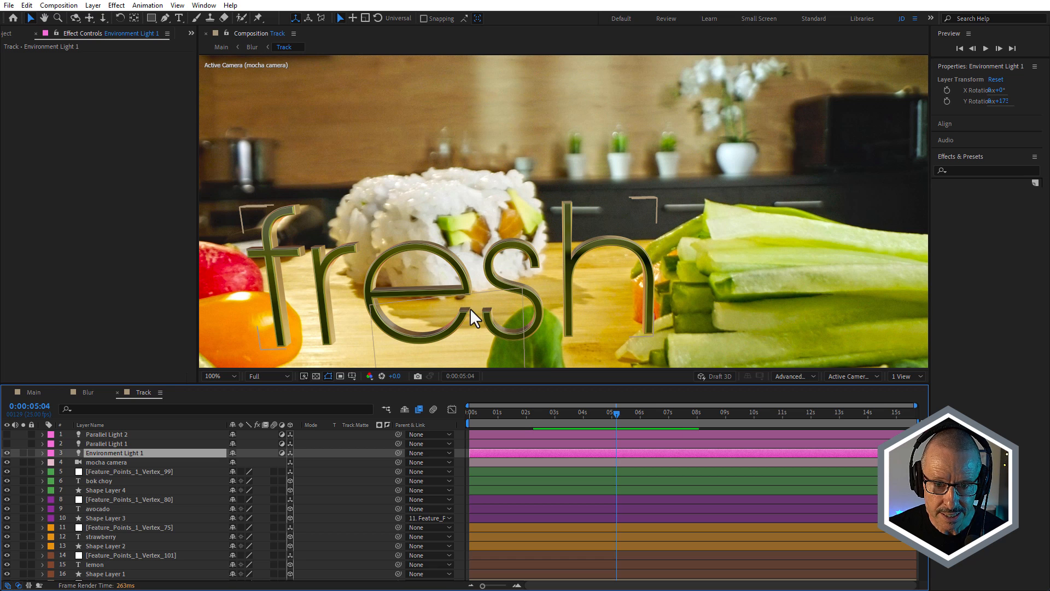
Turn on Parallel Light 2 and compare the title's highlights with the light strip in the kitchen footage
scroll(466, 320, "up", 1)
left_click_drag(480, 308, 609, 177)
scroll(552, 197, "down", 1)
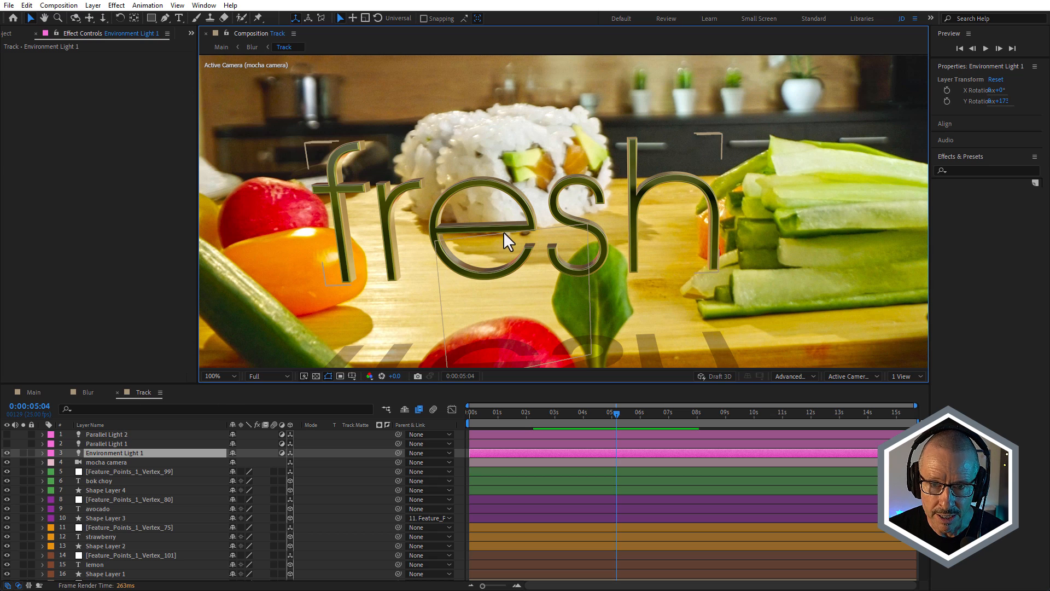
left_click(6, 433)
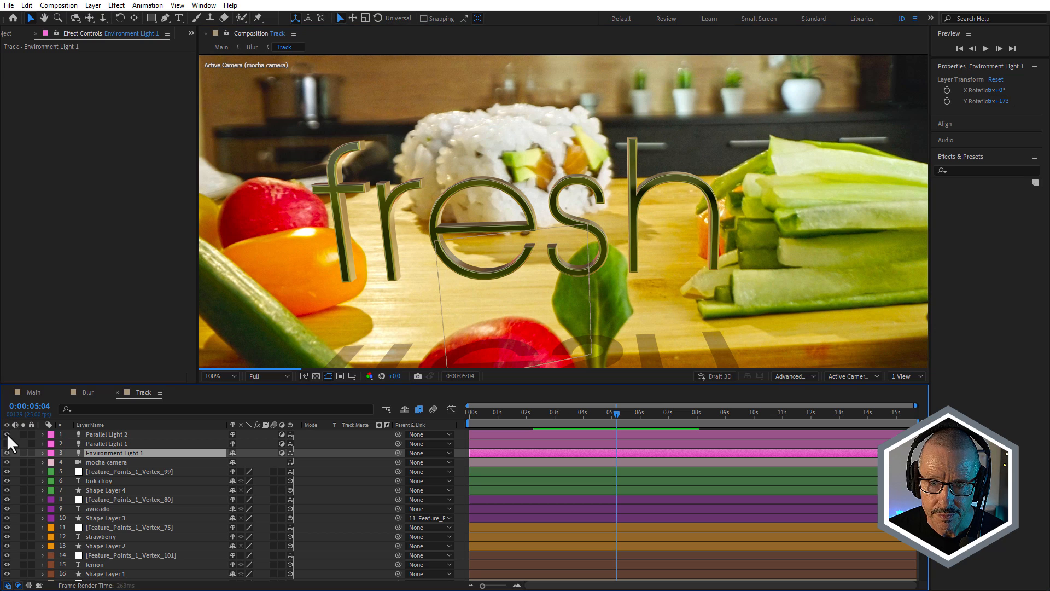
scroll(614, 212, "down", 2)
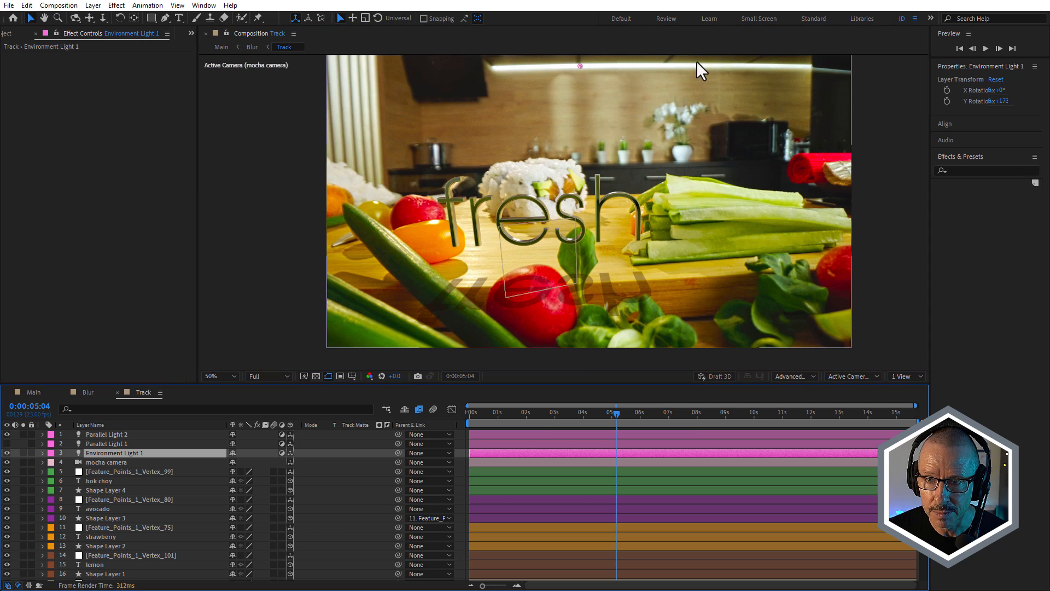
key("h")
left_click_drag(695, 107, 705, 165)
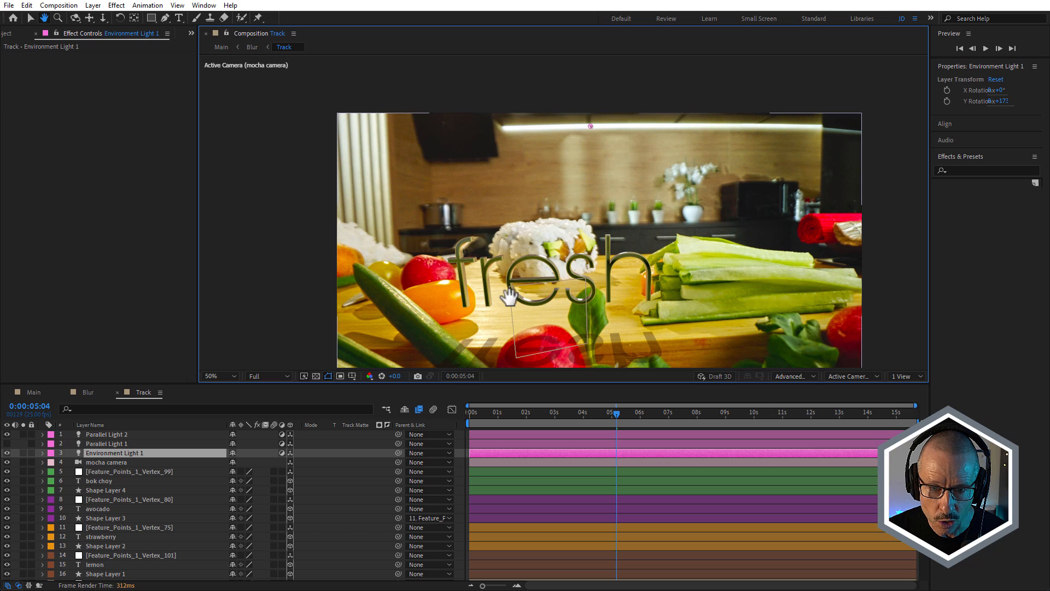
left_click_drag(569, 279, 567, 253)
key("v")
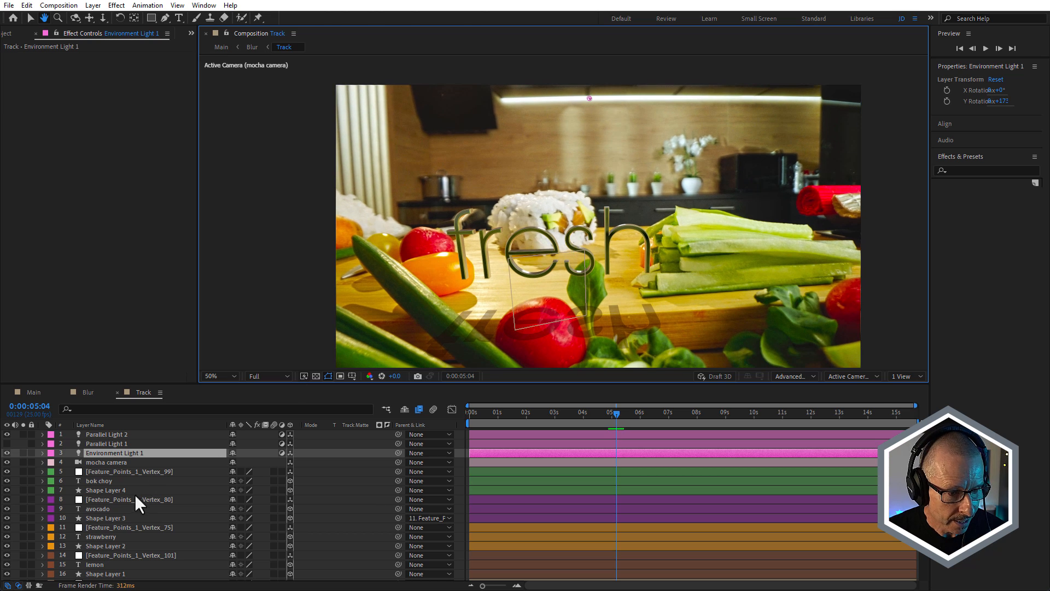
Turn on Parallel Light 1, toggling its visibility several times to compare its effect on the title's edges up close
left_click(97, 444)
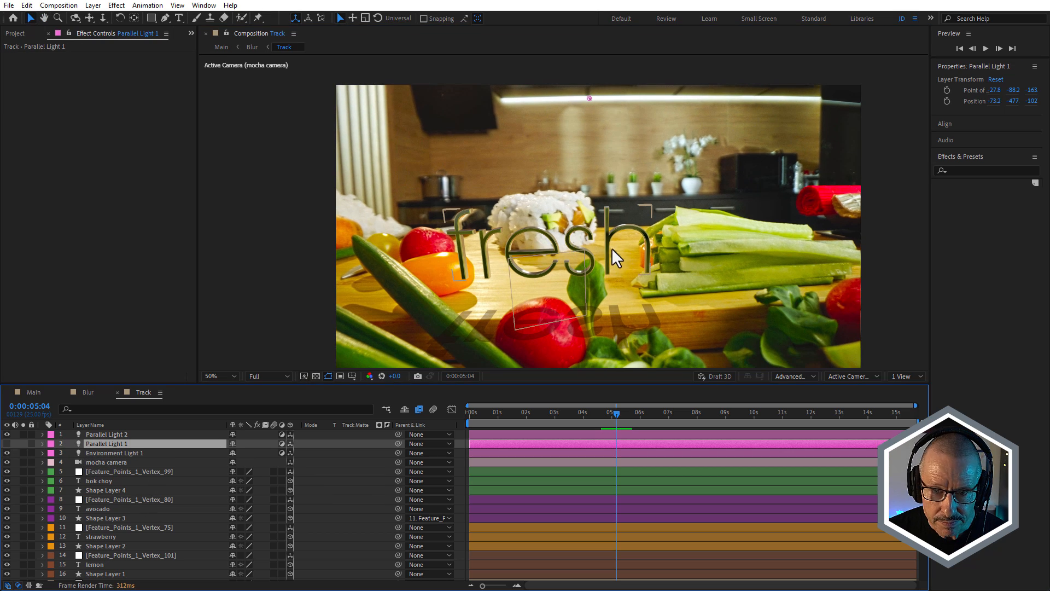
scroll(589, 261, "up", 1)
key("h")
left_click_drag(589, 262, 600, 234)
key("v")
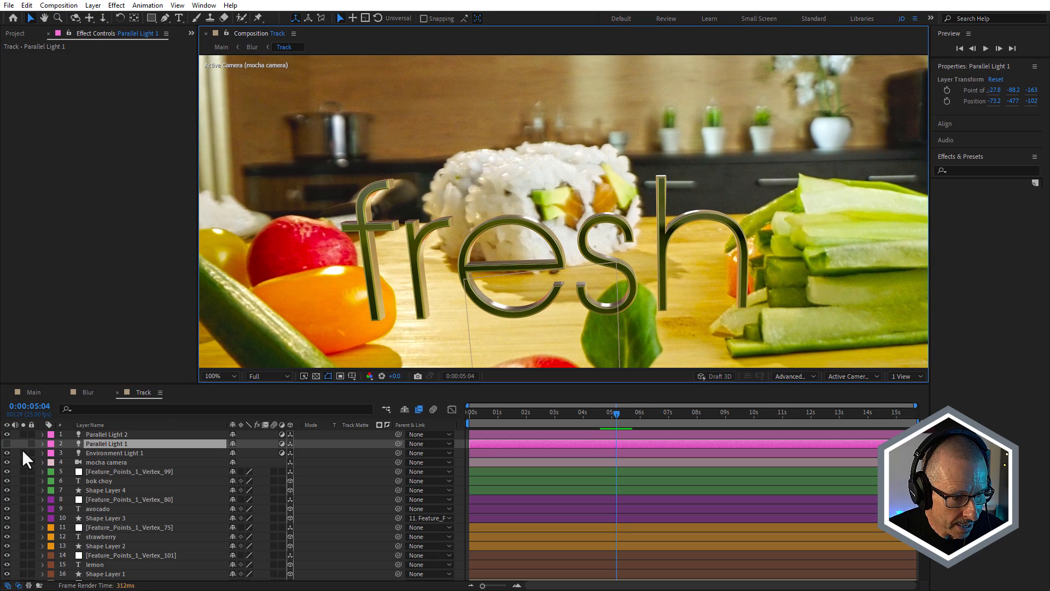
left_click(7, 443)
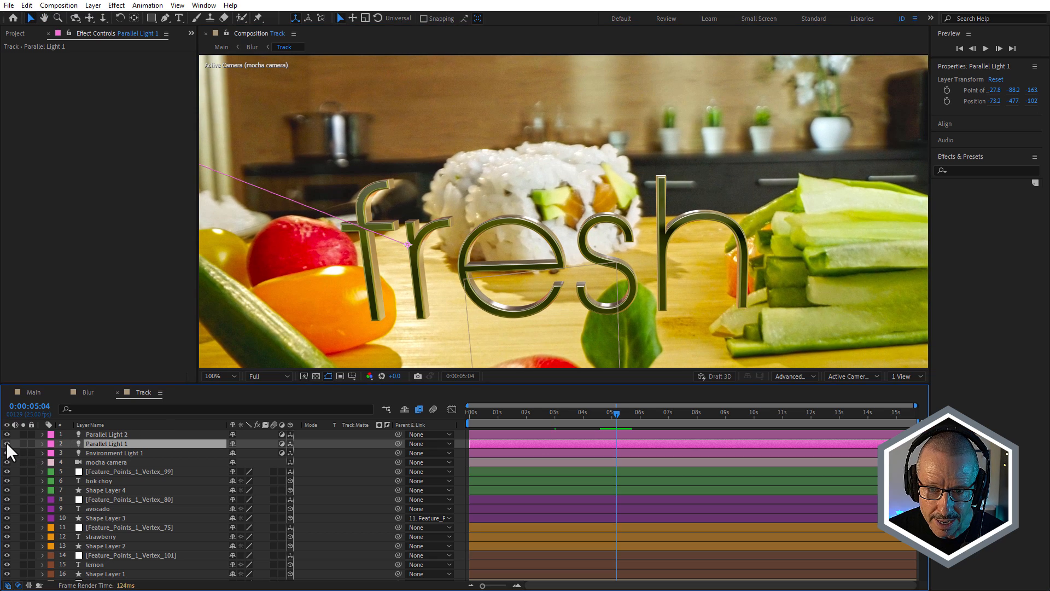
left_click(6, 442)
left_click(8, 441)
left_click(7, 441)
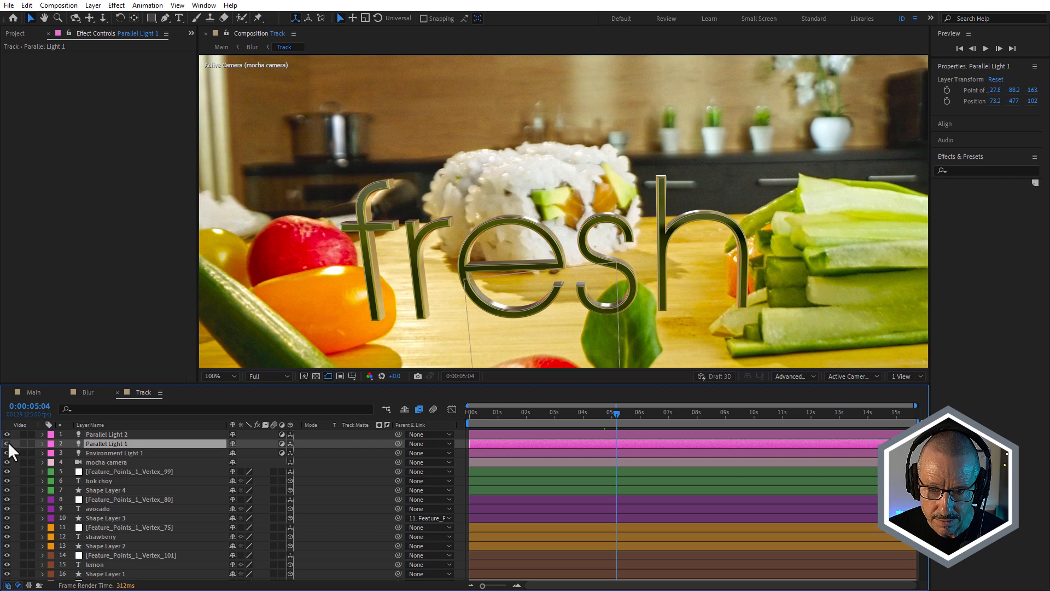
left_click(8, 441)
left_click(7, 442)
left_click(8, 441)
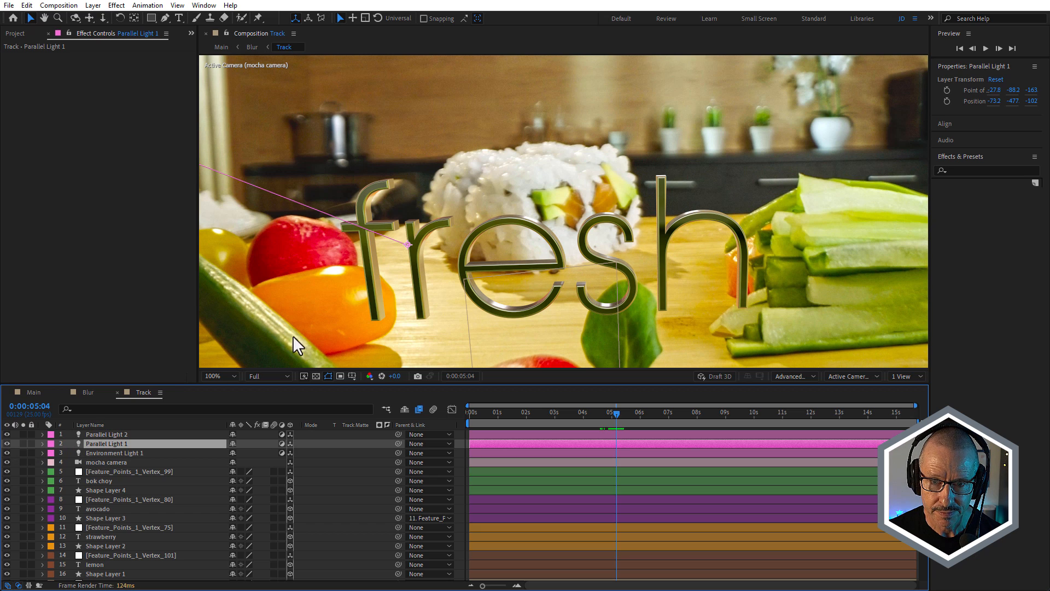
Split the composition viewer into two views and frame the scene with Parallel Light 1 in the Default view
scroll(511, 221, "down", 2)
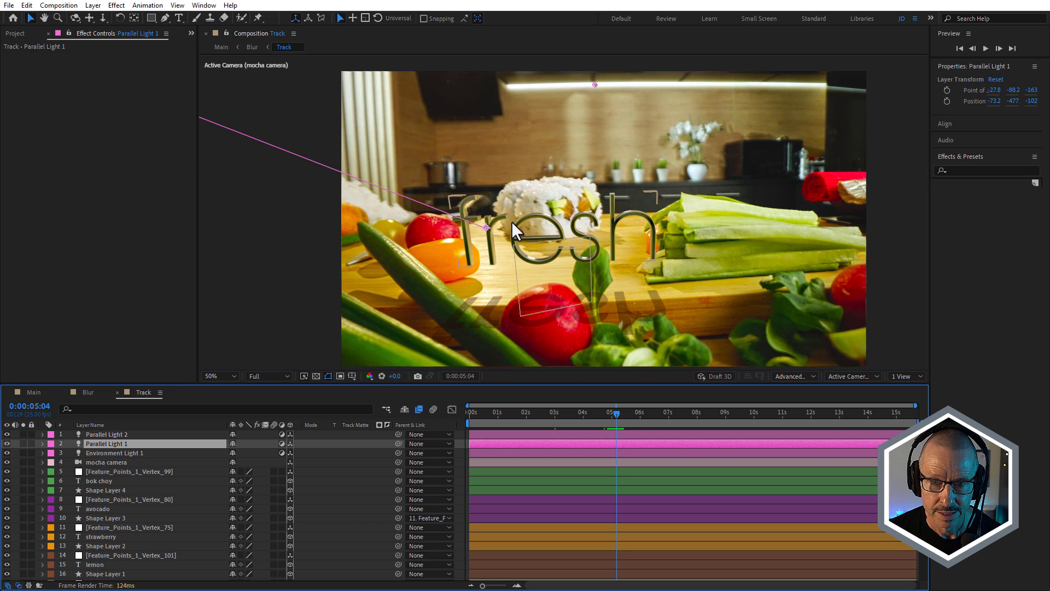
left_click(905, 376)
left_click(908, 399)
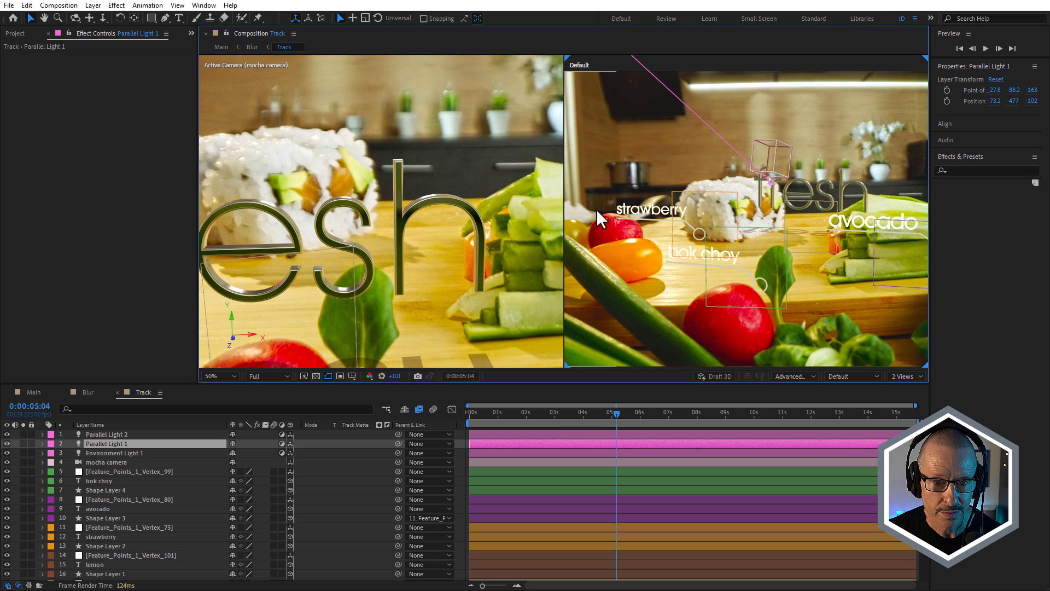
scroll(684, 206, "down", 2)
scroll(770, 195, "down", 2)
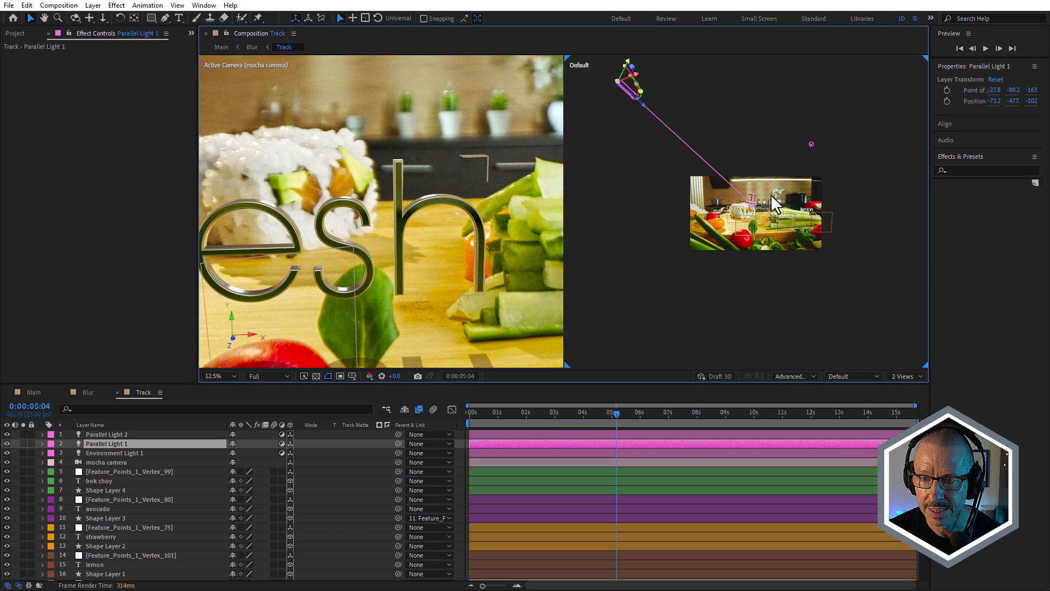
scroll(766, 198, "up", 2)
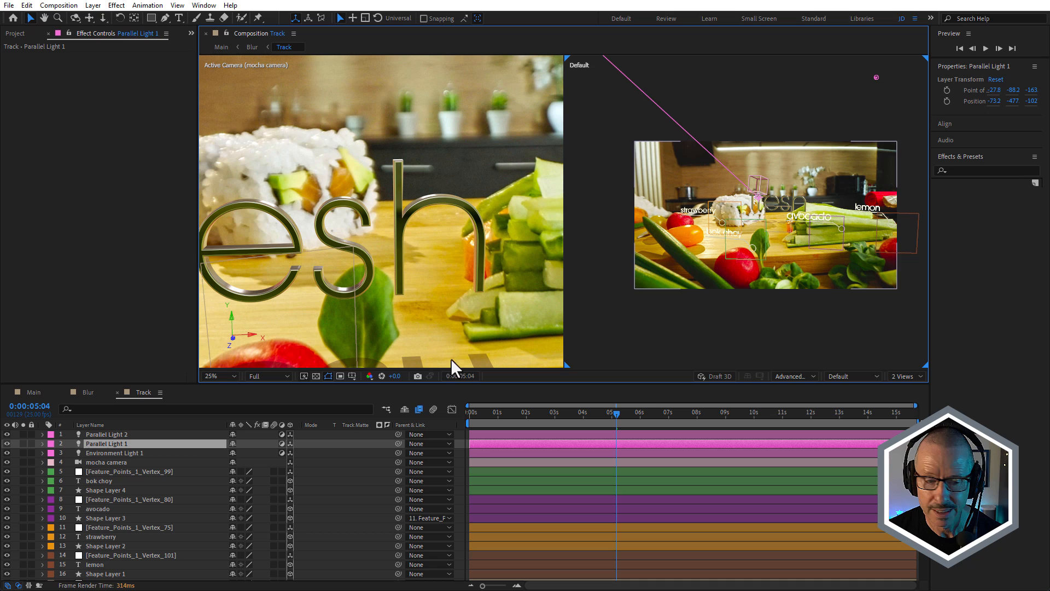
Select both parallel lights and orbit the Default view to examine their placement around the title
left_click(112, 435, "shift")
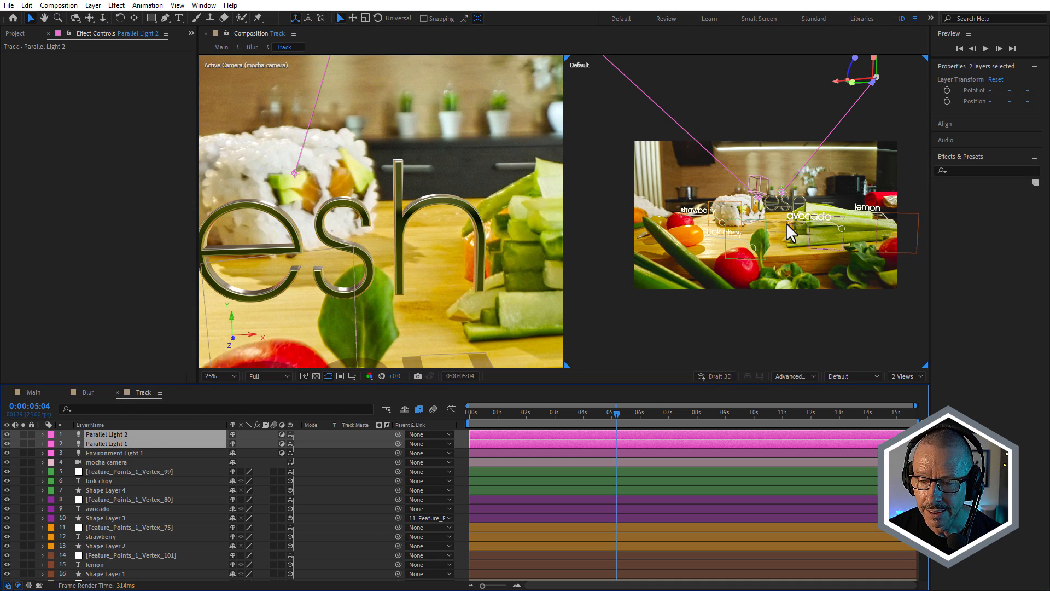
left_click_drag(789, 170, 777, 229)
scroll(770, 220, "down", 2)
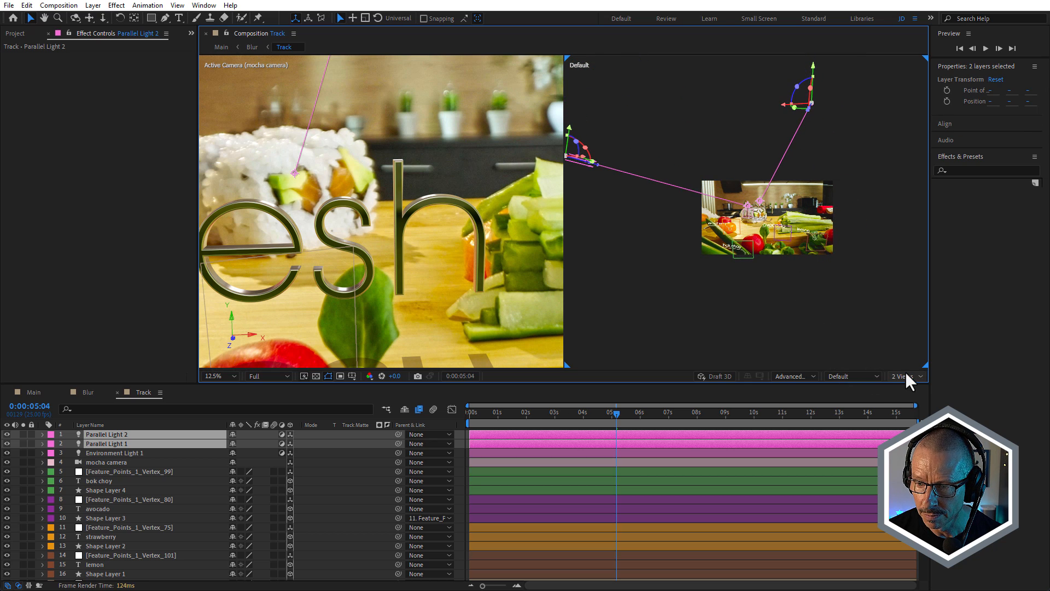
Switch the second view to Top and inspect the layout of the lights, titles and camera up to 0:00:06:10
left_click(904, 375)
left_click(847, 376)
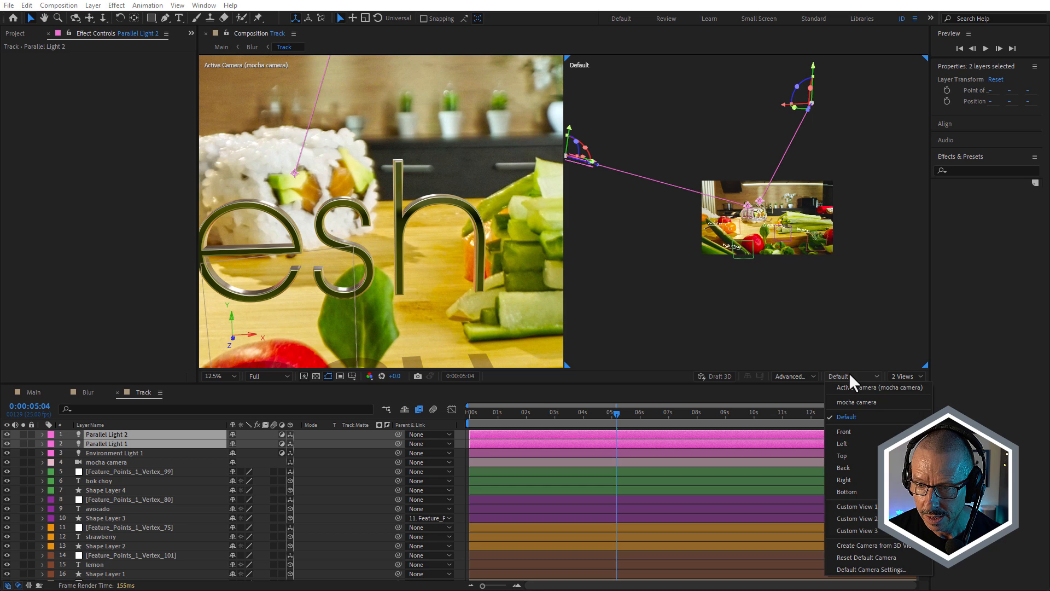
left_click(845, 455)
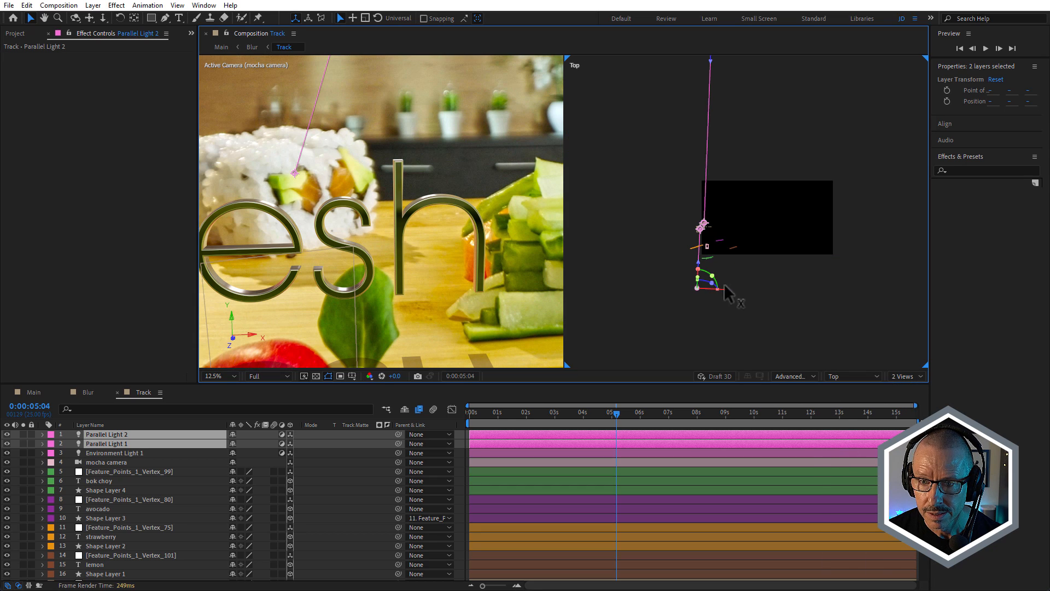
scroll(694, 239, "up", 2)
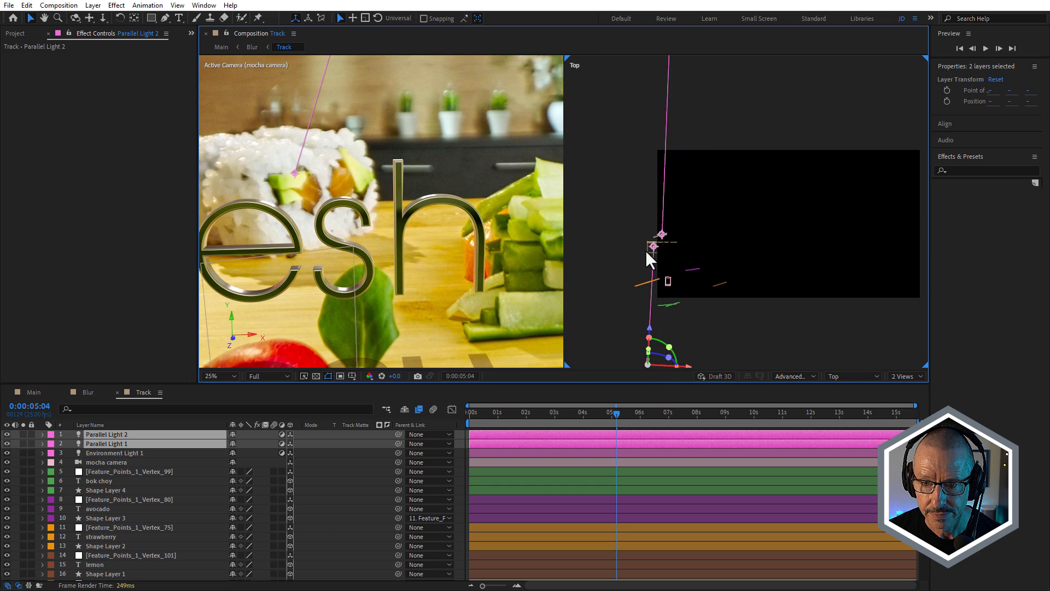
left_click_drag(588, 411, 652, 415)
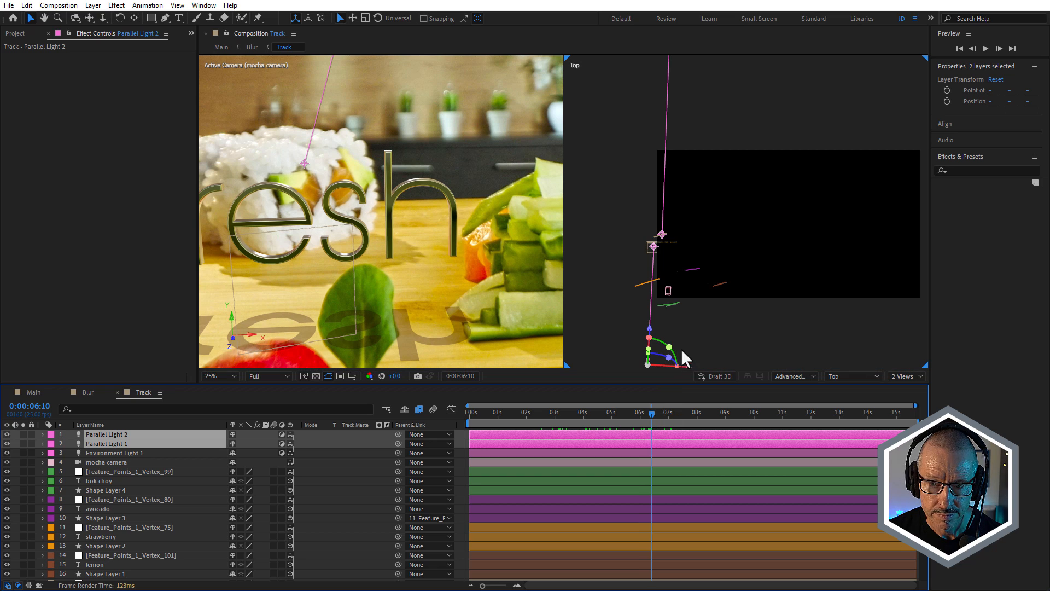
Return the viewer to a single Active Camera view and examine the "fresh" title with the parallel lights up close
left_click(898, 376)
left_click(900, 388)
key("period")
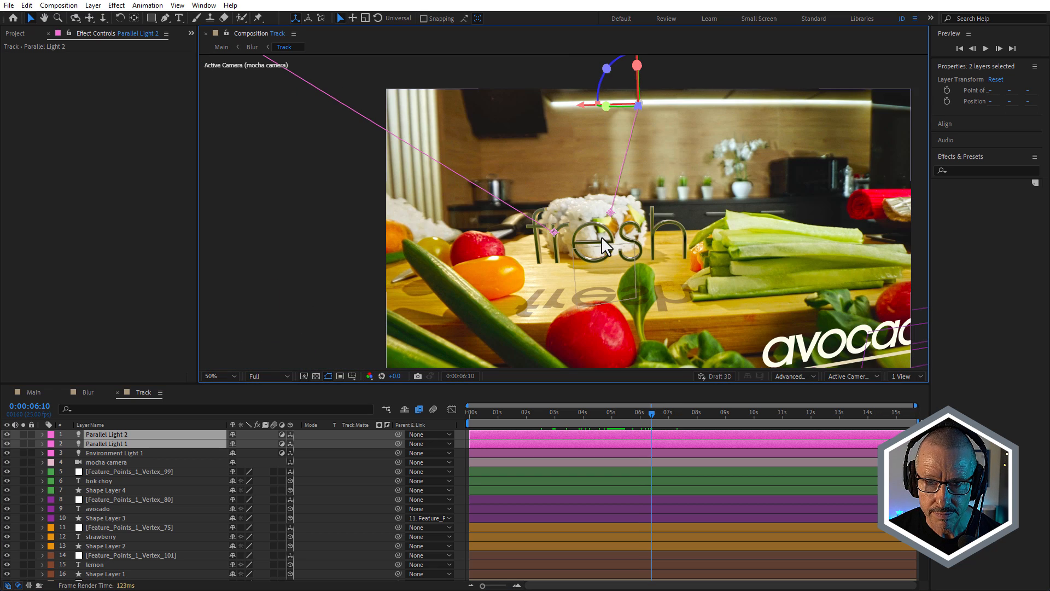
key("period")
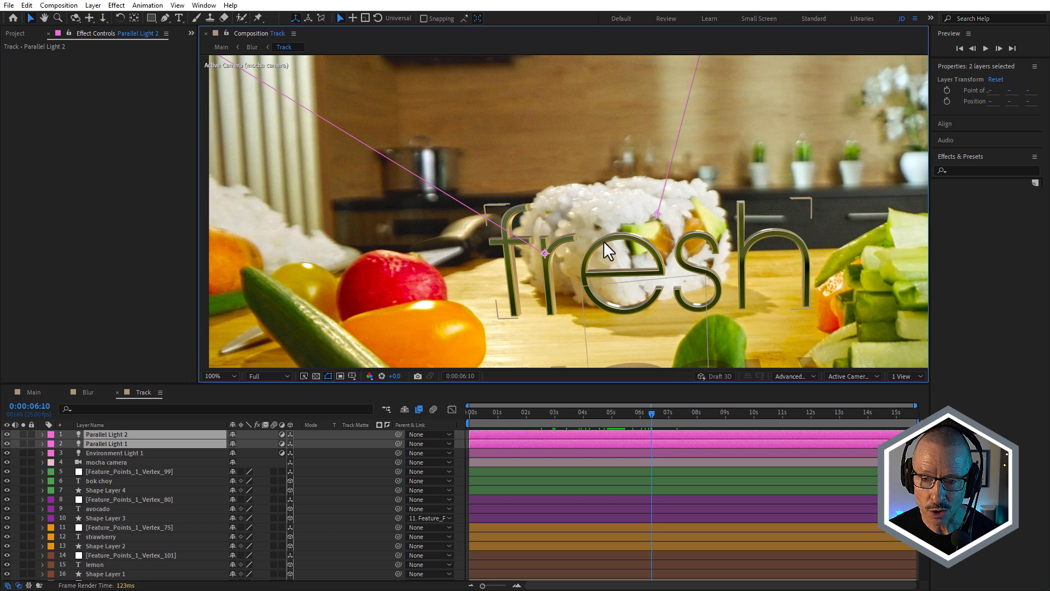
key("comma")
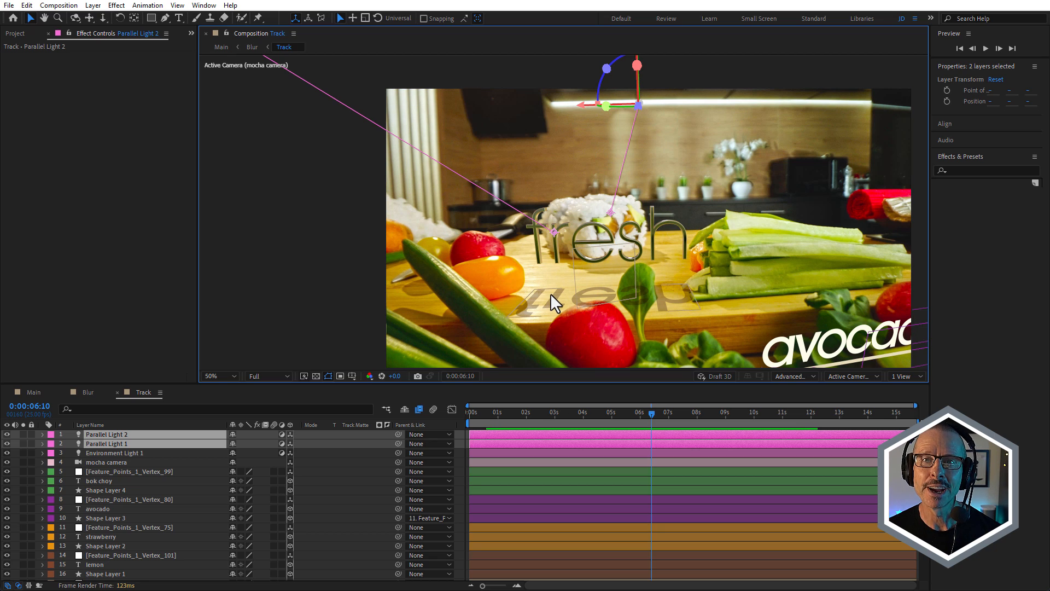
Solo the Shadow text layer briefly to inspect it in isolation, restore the other layers, and move to 0:00:06:14
scroll(117, 481, "down", 2)
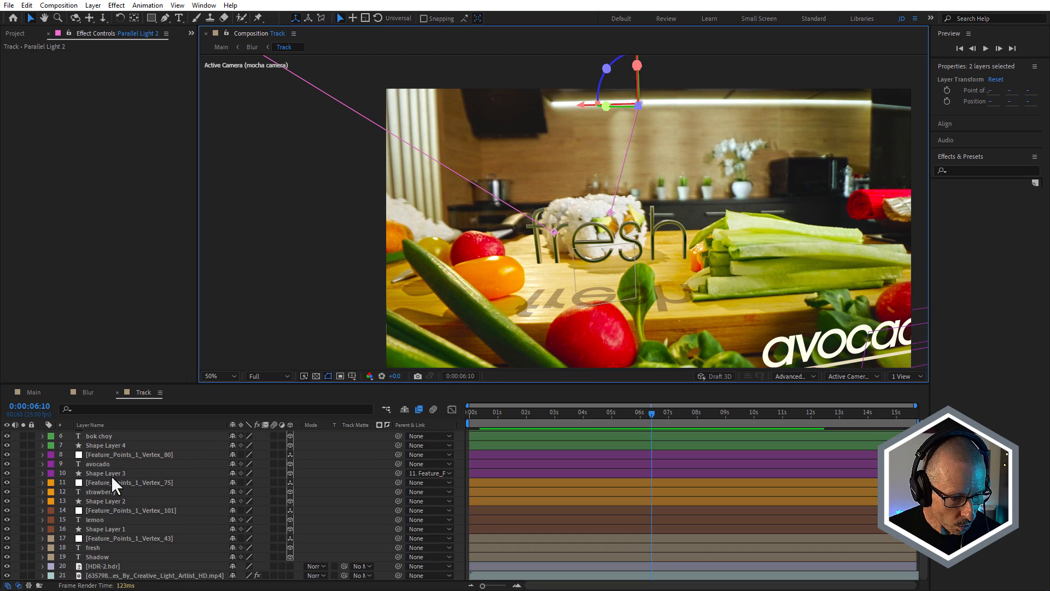
left_click(99, 546)
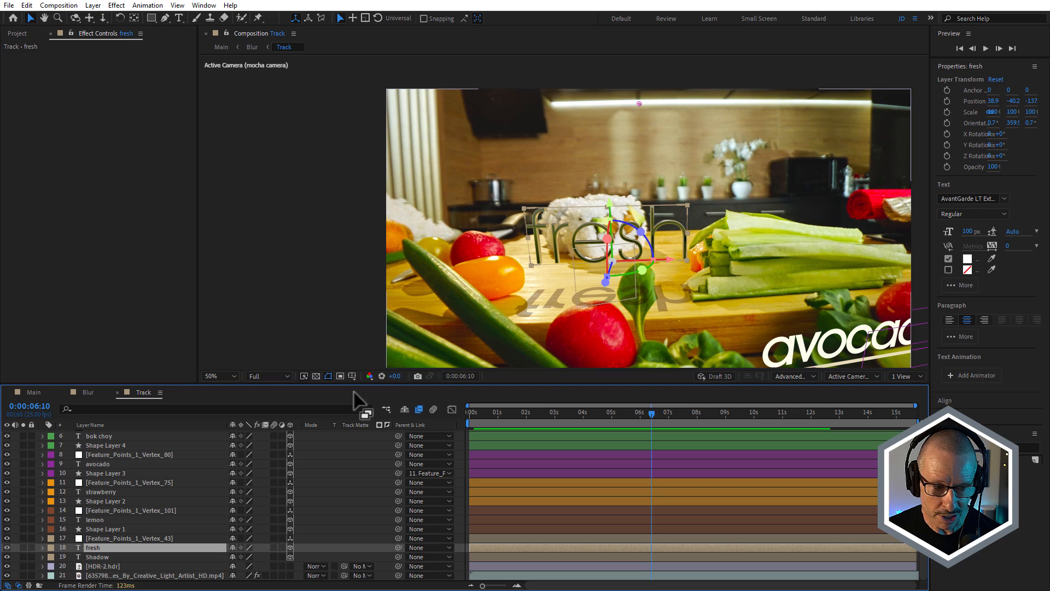
left_click(98, 556)
left_click(23, 556)
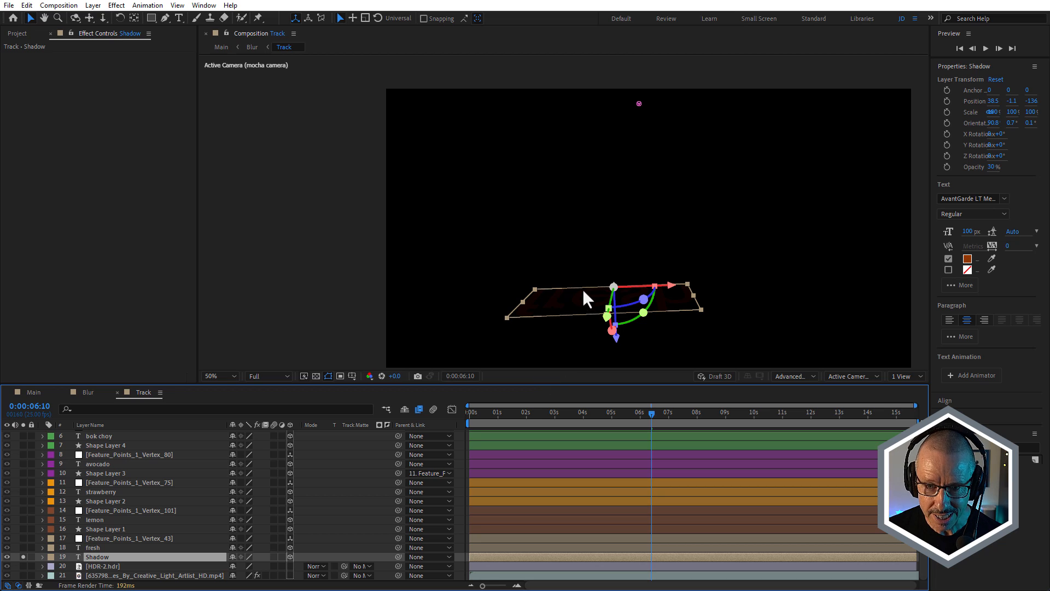
left_click(22, 555)
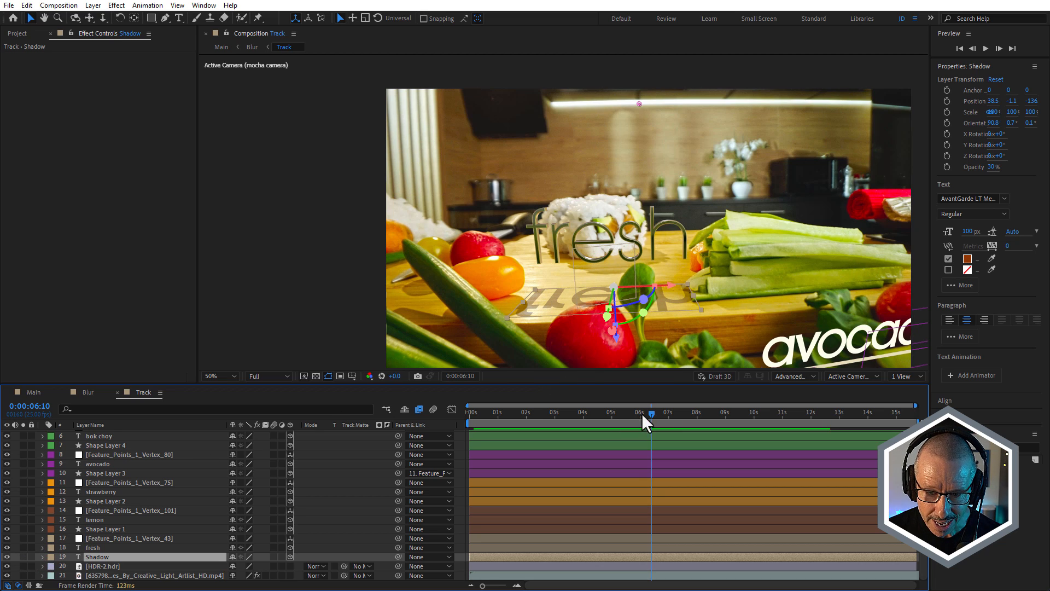
mouse_move(650, 415)
left_mouse_down()
mouse_move(611, 417)
mouse_move(656, 417)
left_mouse_up()
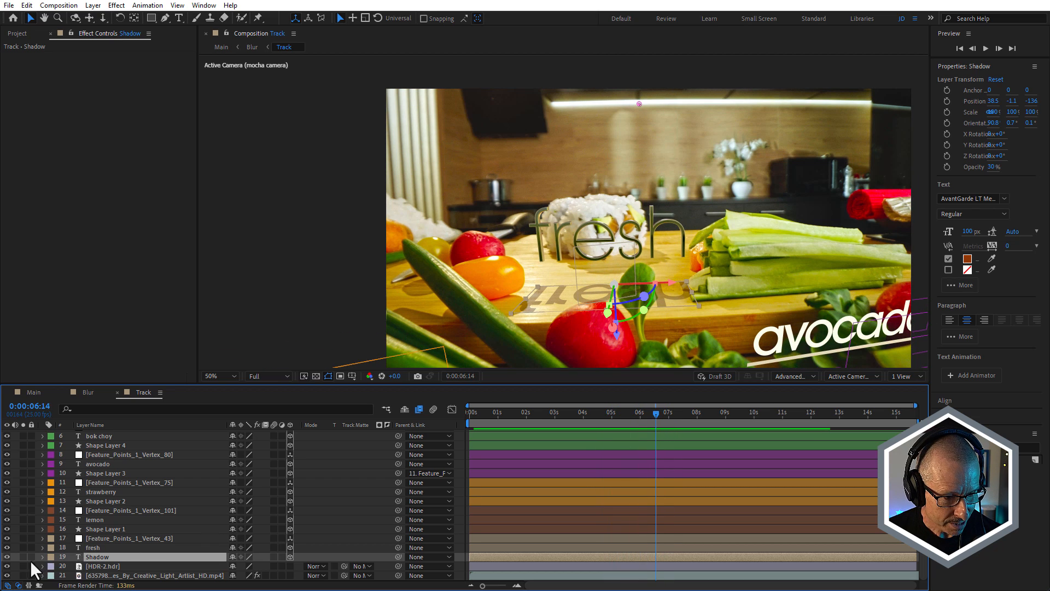
Hide the HDR-2.hdr layer and inspect the "fresh" title up close at 0:00:05:08
left_click(7, 566)
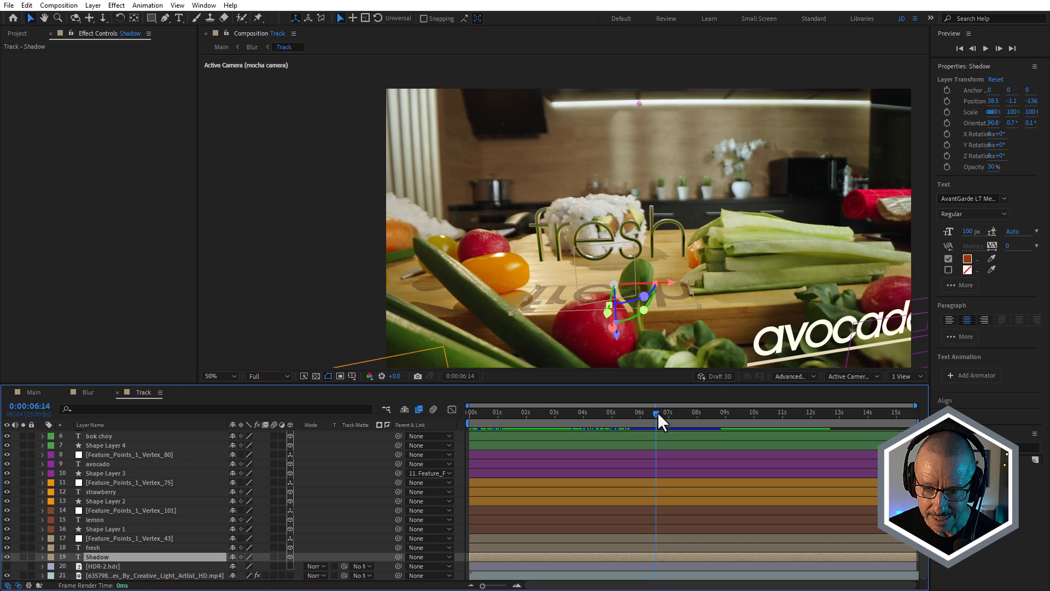
left_click_drag(657, 411, 613, 431)
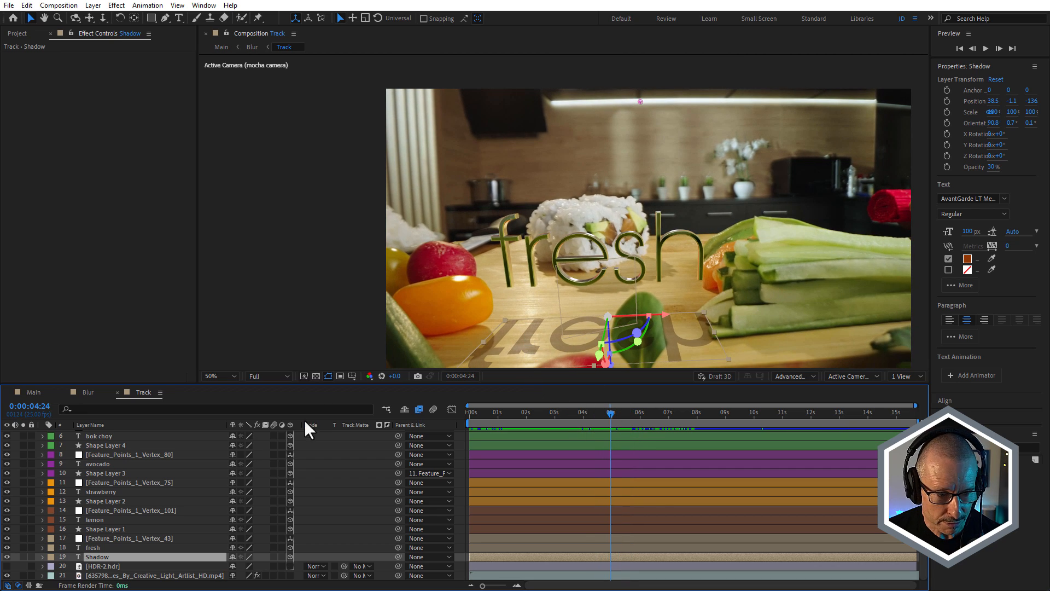
mouse_move(610, 417)
left_mouse_down()
mouse_move(697, 414)
mouse_move(603, 427)
mouse_move(629, 424)
mouse_move(611, 427)
mouse_move(621, 427)
left_mouse_up()
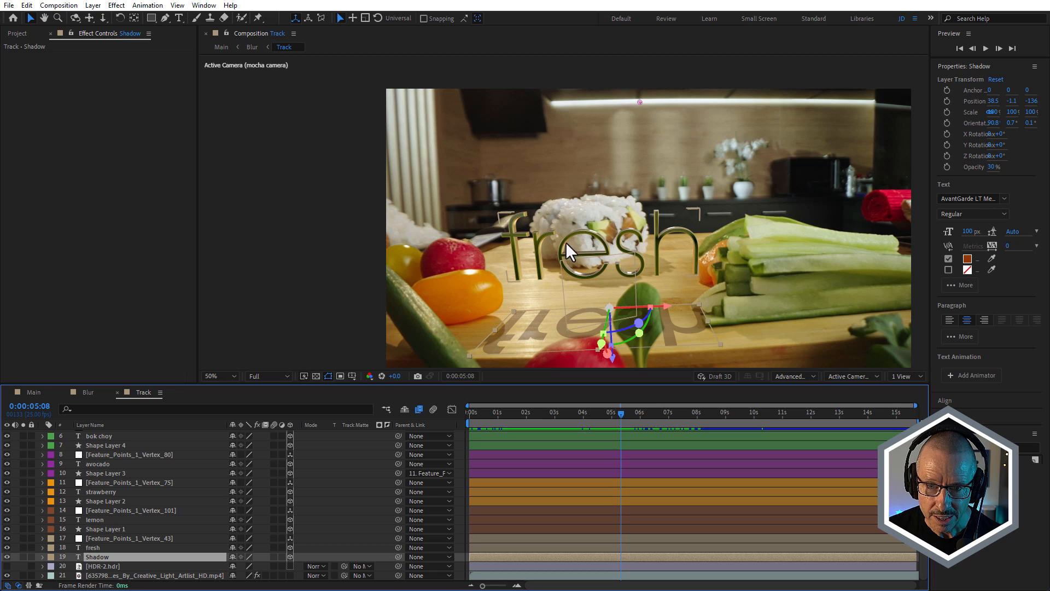
scroll(565, 242, "up", 2)
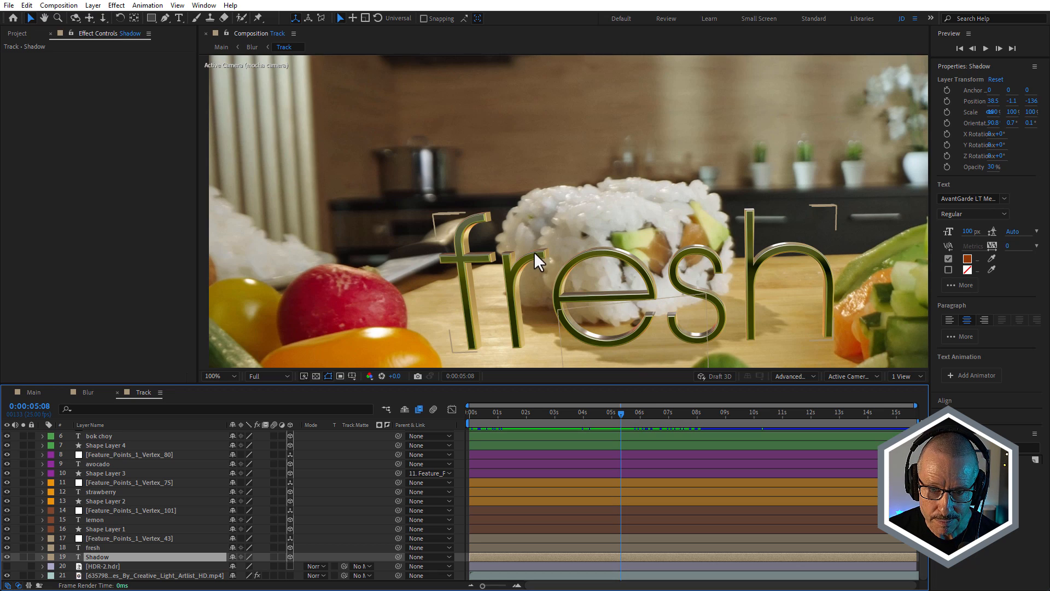
scroll(529, 256, "down", 2)
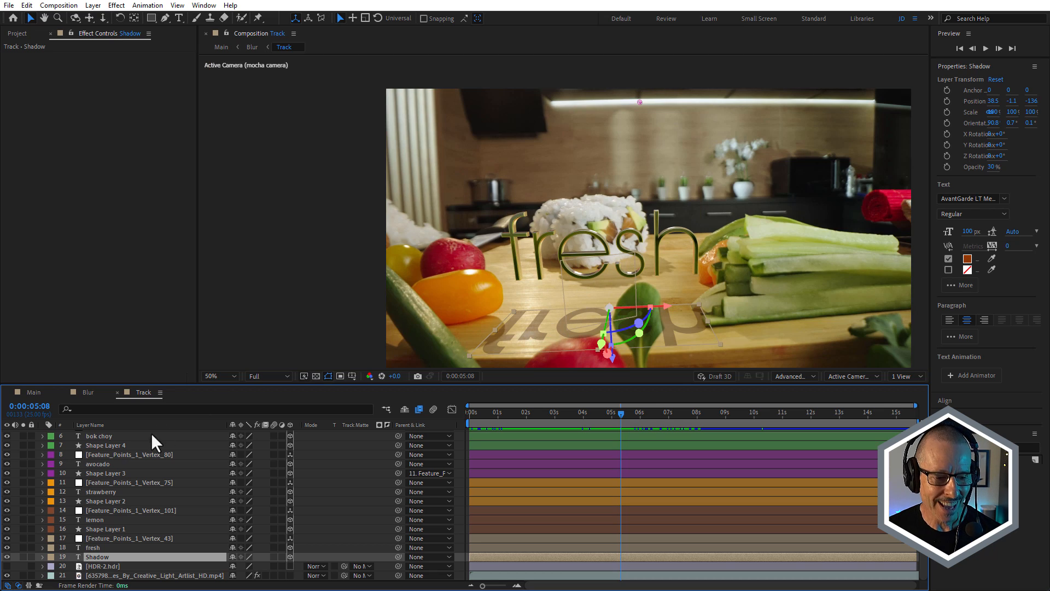
Open the Shadow text for editing without changing it, and check how it tracks up to 0:00:06:07
double_click(89, 555)
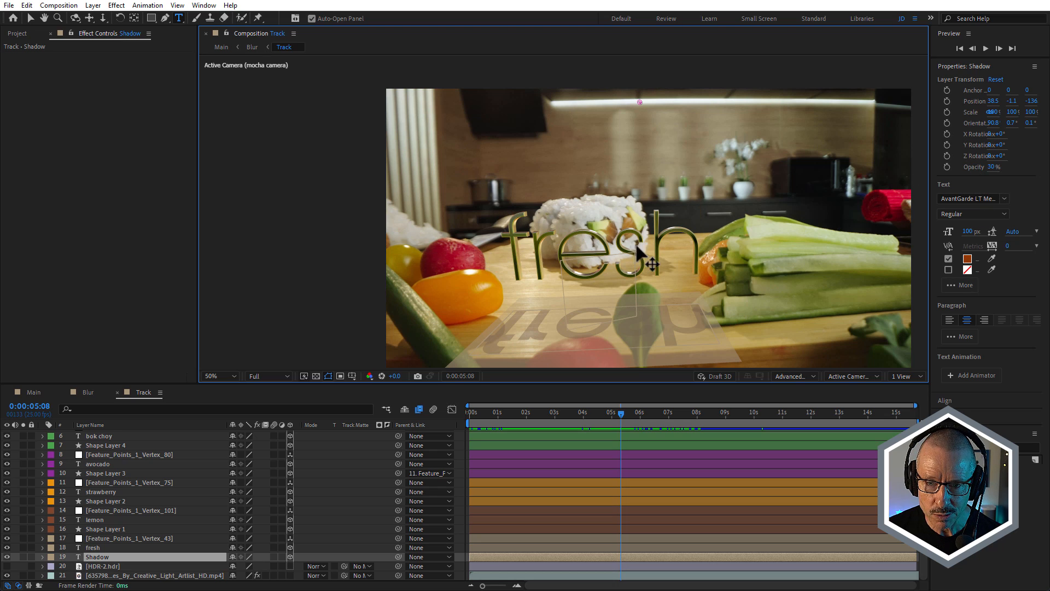
mouse_move(613, 415)
left_mouse_down()
mouse_move(566, 417)
mouse_move(632, 424)
left_mouse_up()
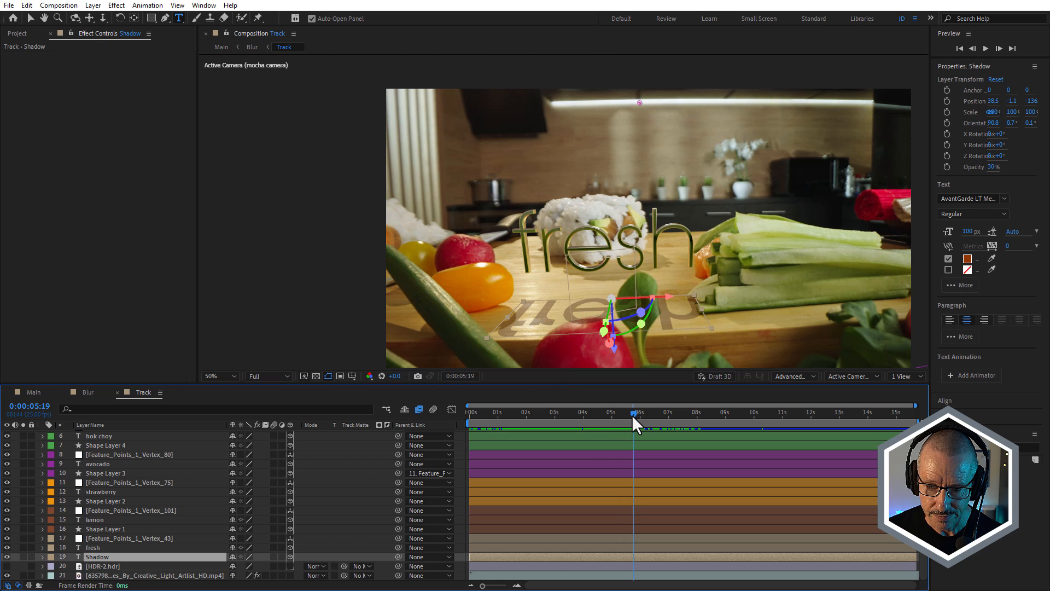
mouse_move(633, 414)
left_mouse_down()
mouse_move(612, 428)
mouse_move(642, 428)
left_mouse_up()
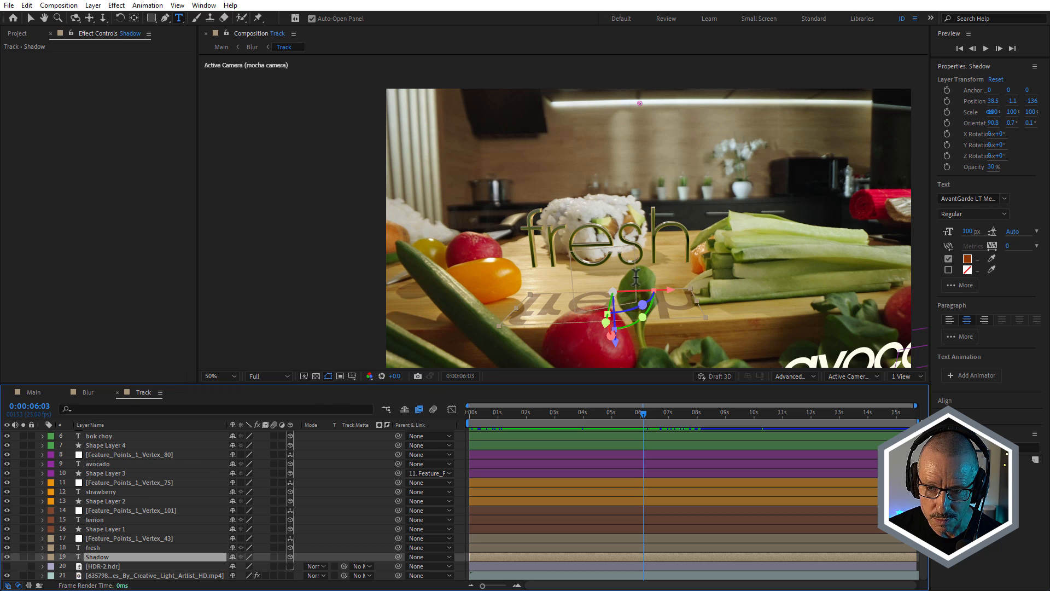
mouse_move(635, 413)
left_mouse_down()
mouse_move(605, 416)
mouse_move(646, 411)
left_mouse_up()
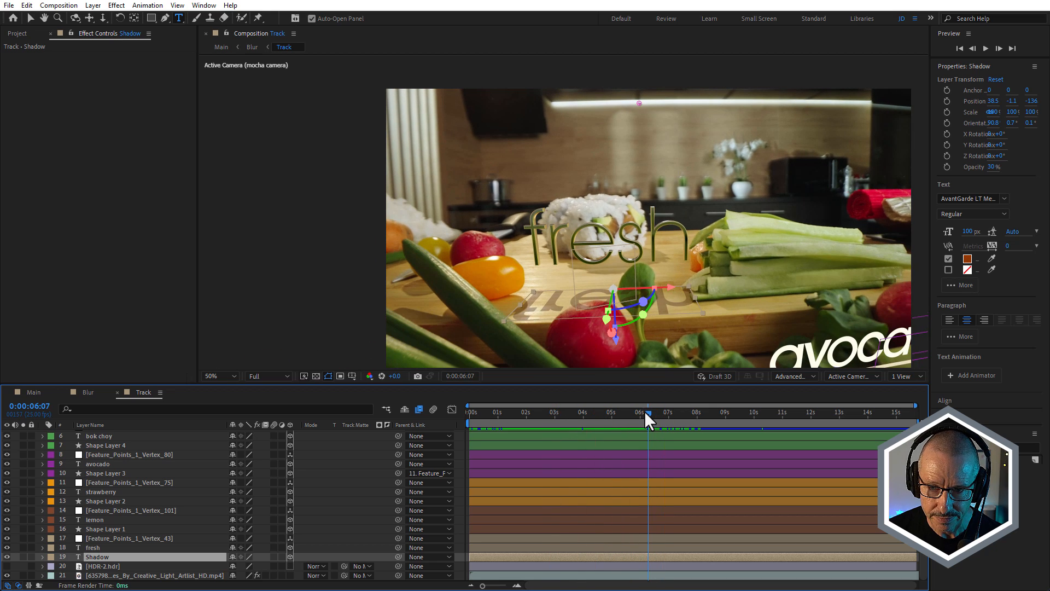
key("comma")
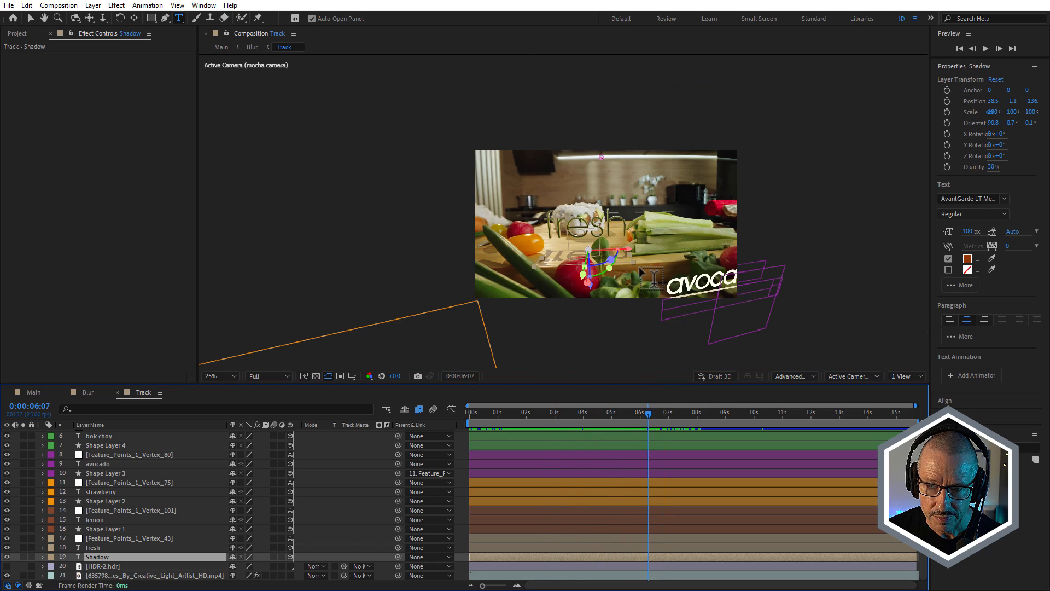
Move to 0:00:11:01, compare the feature point nulls, and select Feature_Points_1_Vertex_80 near the avocado label
left_click_drag(638, 428, 783, 430)
key("period")
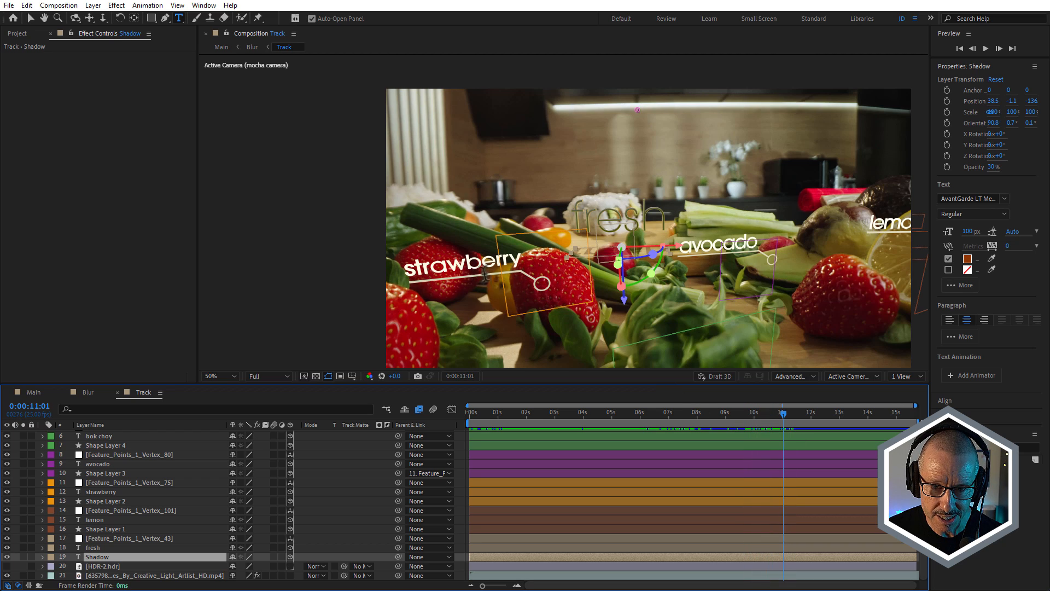
left_click(113, 538)
left_click(119, 509)
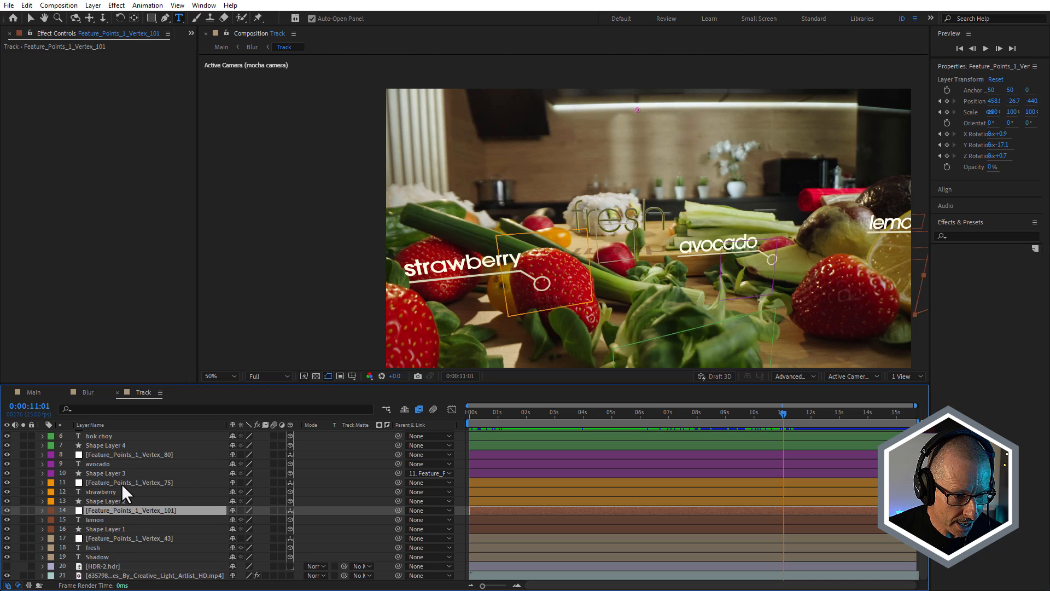
left_click(121, 483)
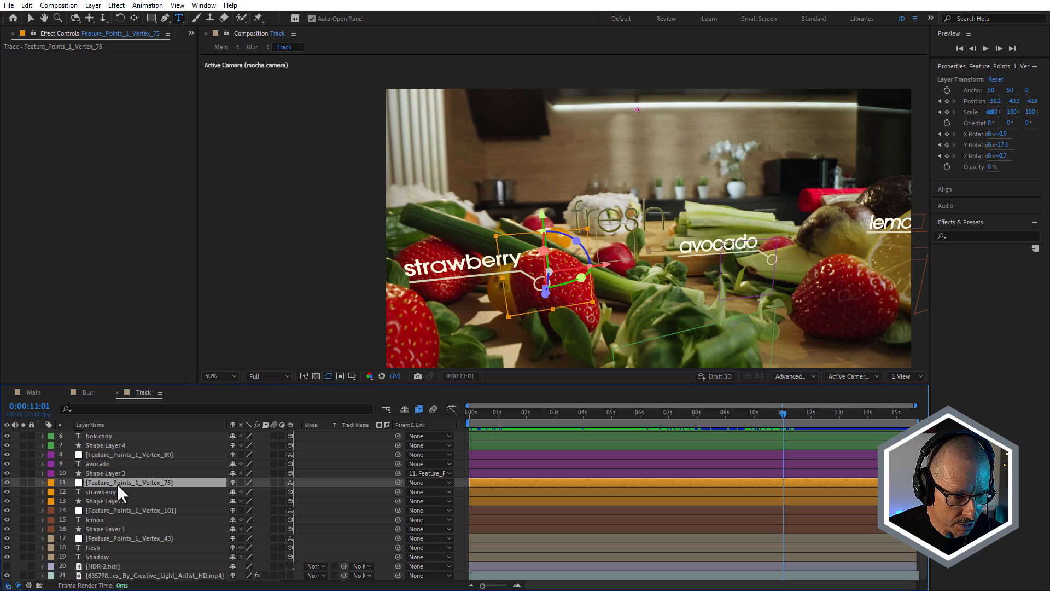
left_click(117, 511)
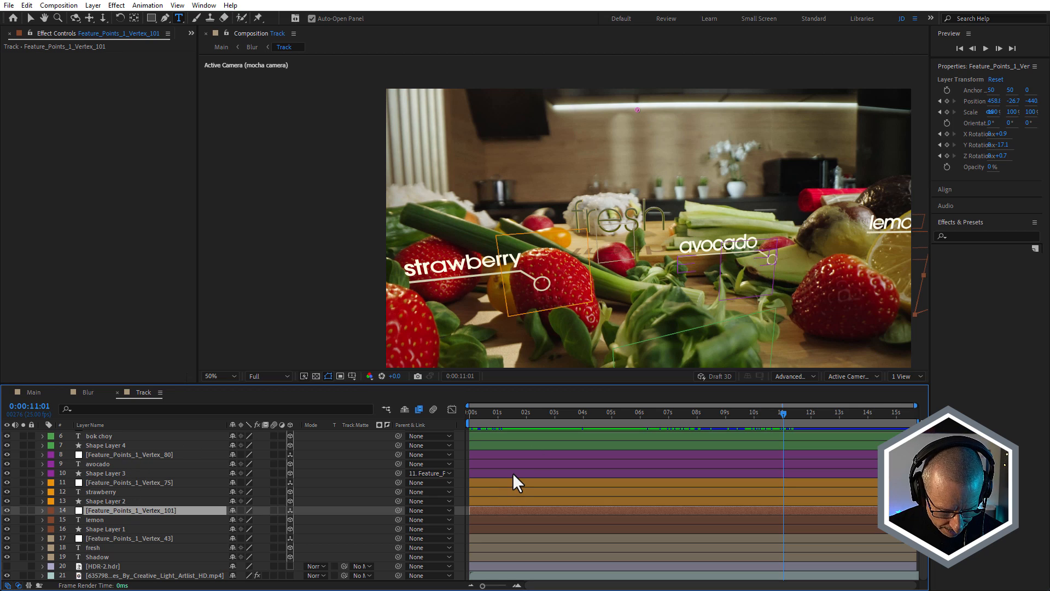
key("v")
left_click(750, 244)
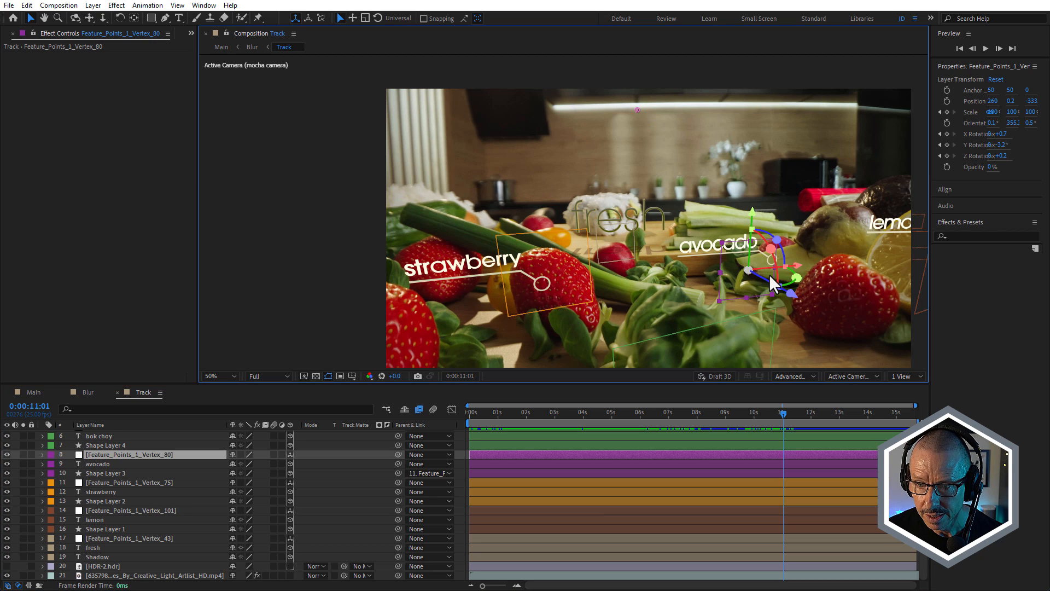
Parent the avocado text layer to the Feature_Points_1_Vertex_80 null, making the text jump to the null's position
left_click(97, 464)
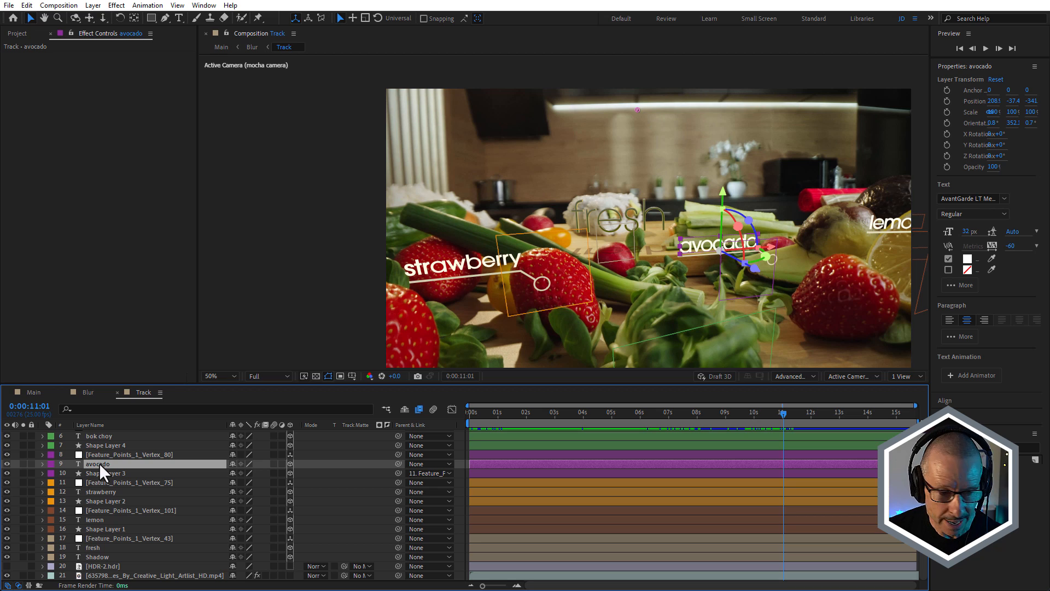
left_click(101, 473)
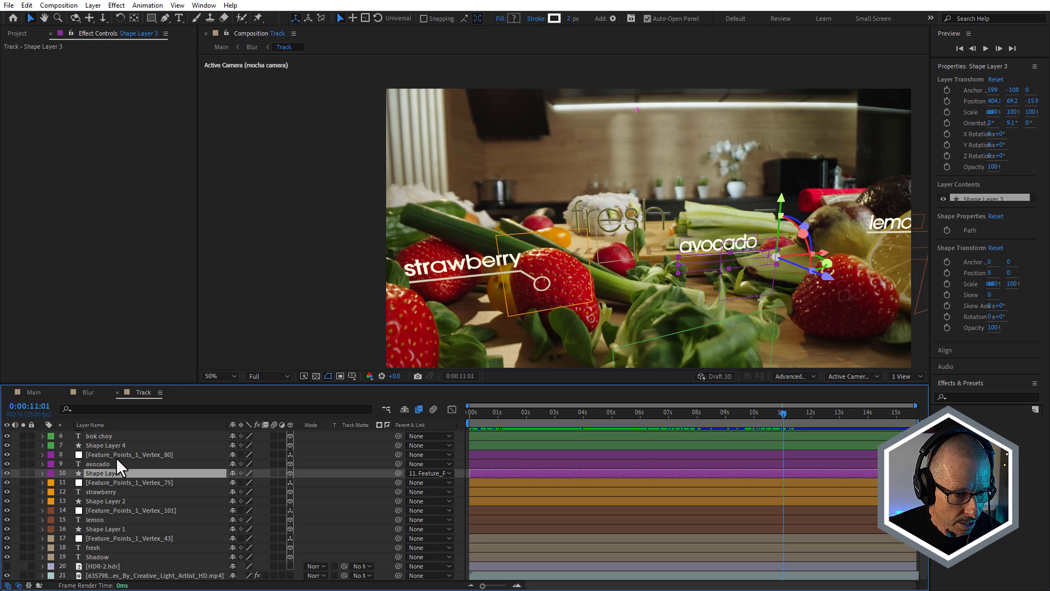
left_click(115, 455)
left_click(97, 463)
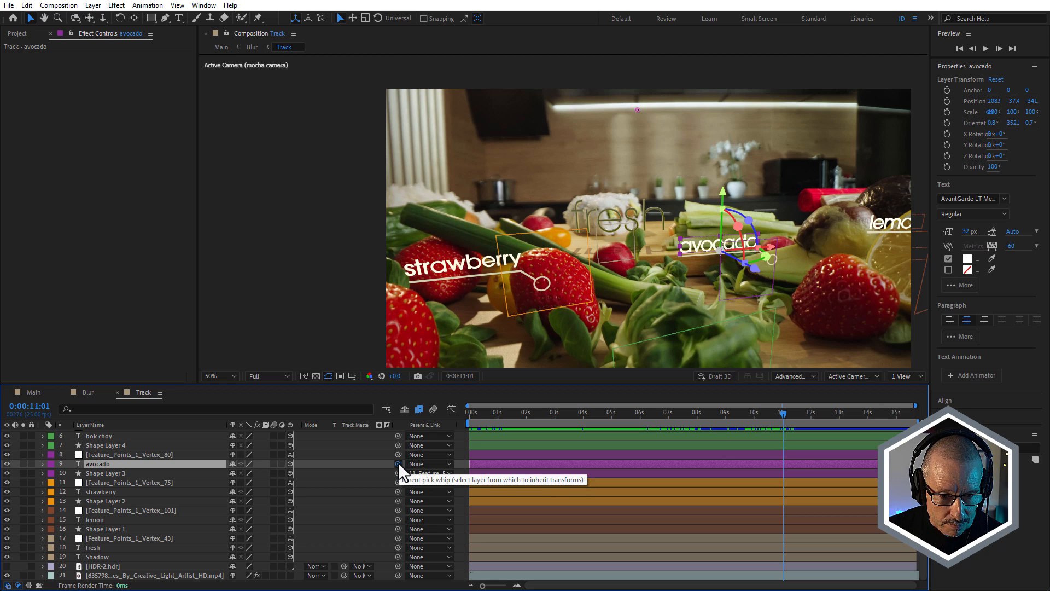
left_click_drag(313, 465, 137, 453)
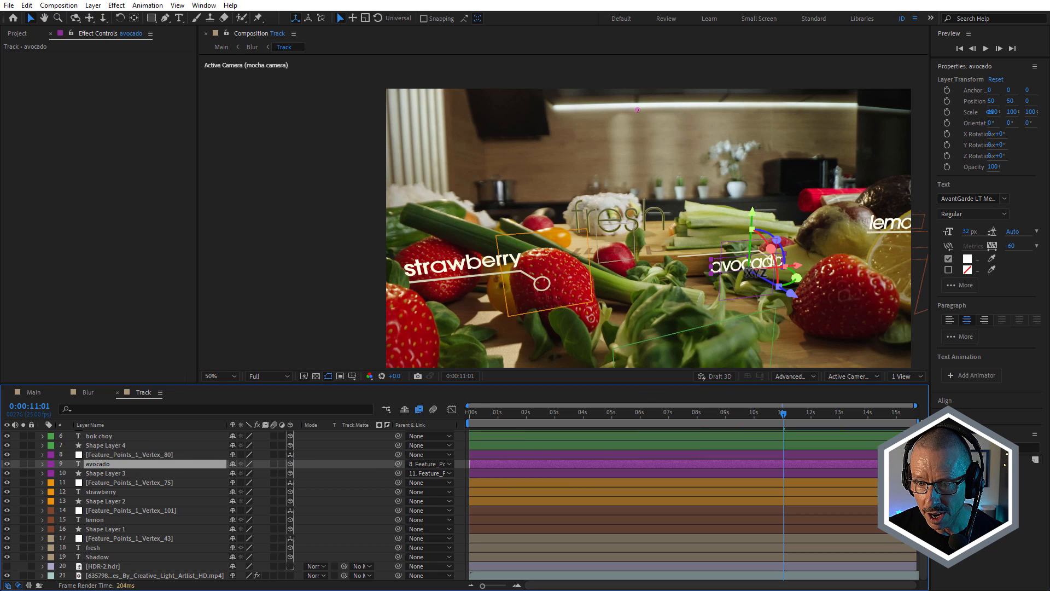
key("period")
key("comma")
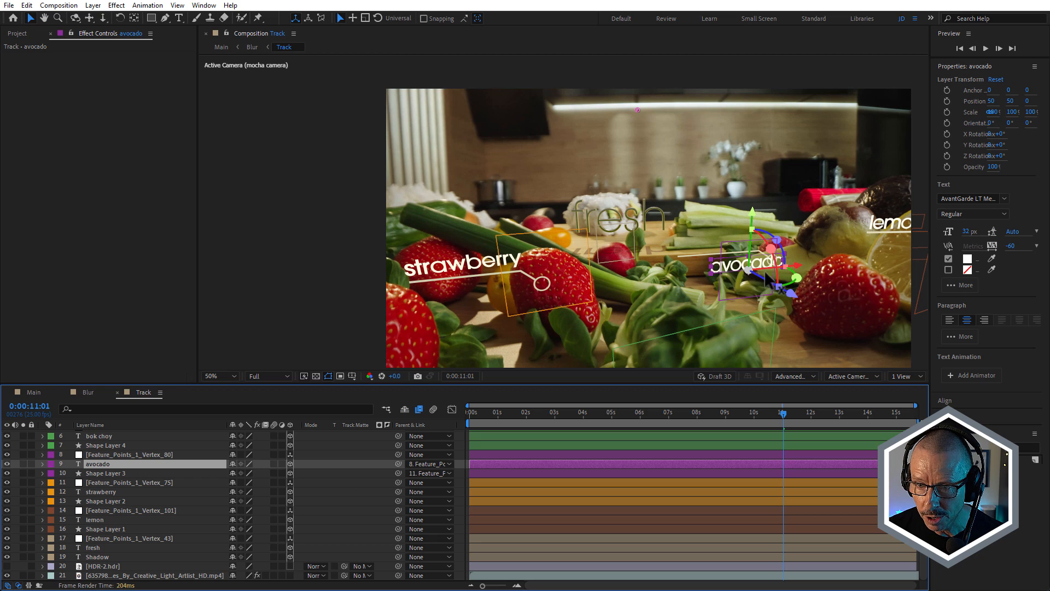
At 0:00:10:18, offset the avocado text from its null by setting the anchor point to 55, 39, 0
mouse_move(759, 422)
left_mouse_down()
mouse_move(747, 414)
mouse_move(774, 421)
left_mouse_up()
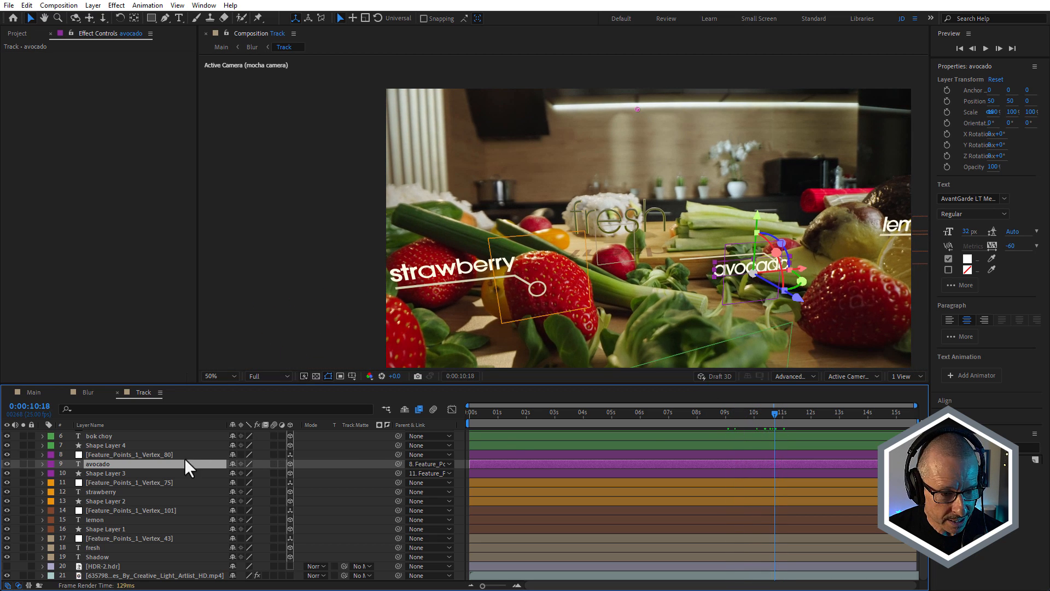
key("a")
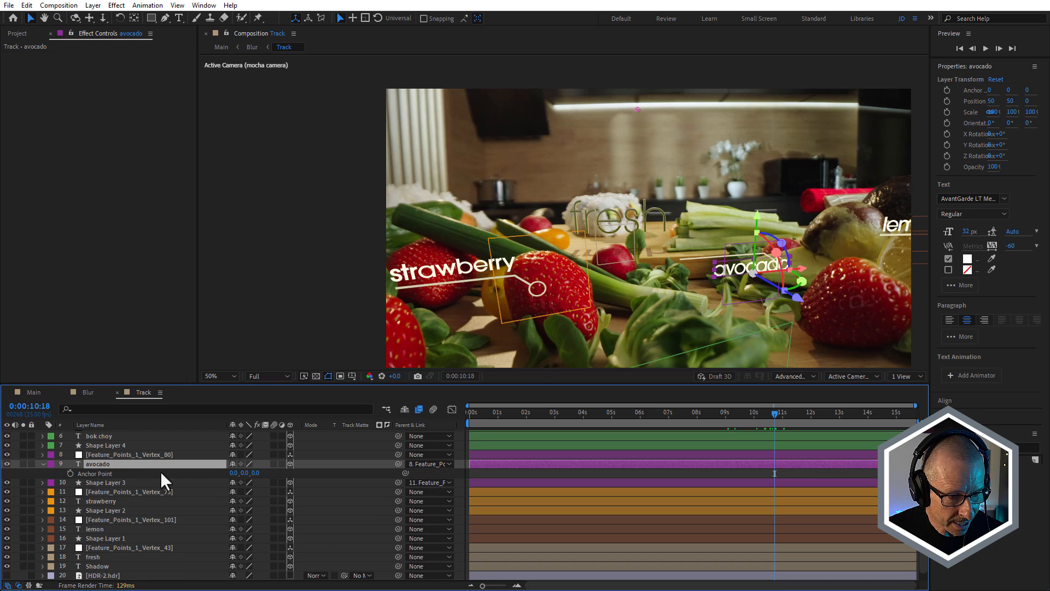
left_click_drag(233, 473, 269, 472)
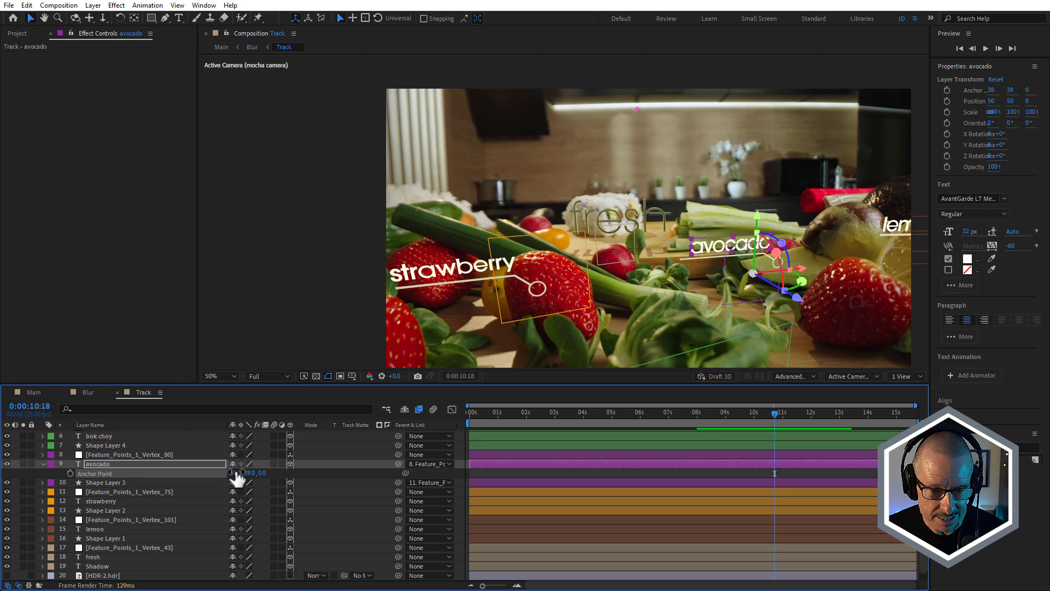
left_click_drag(237, 475, 247, 474)
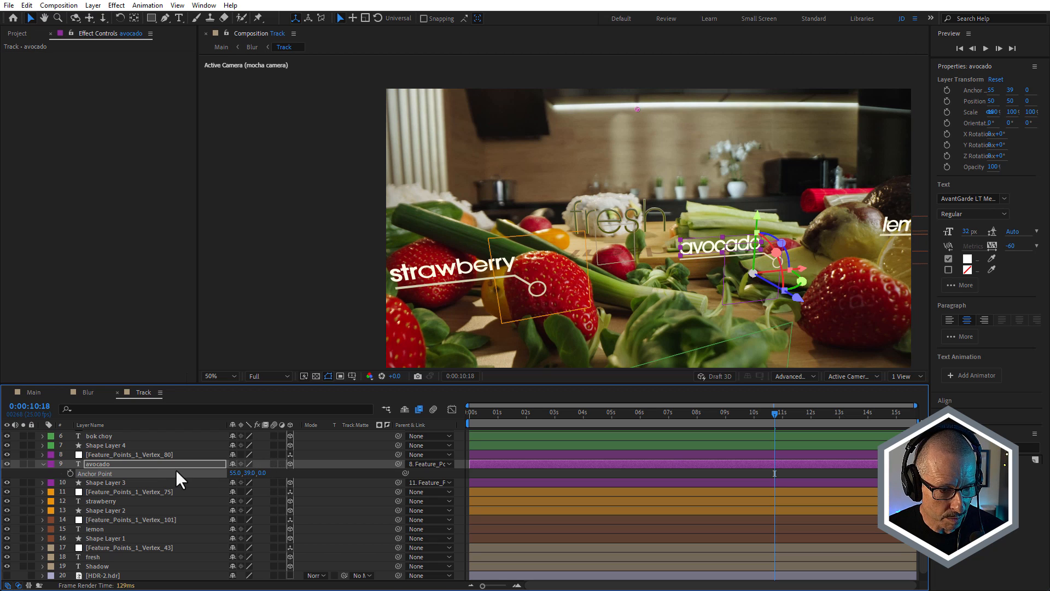
Expand Shape Layer 3's contents to examine the Path 1 line under avocado, and undo a trial move of its end point
left_click(91, 481)
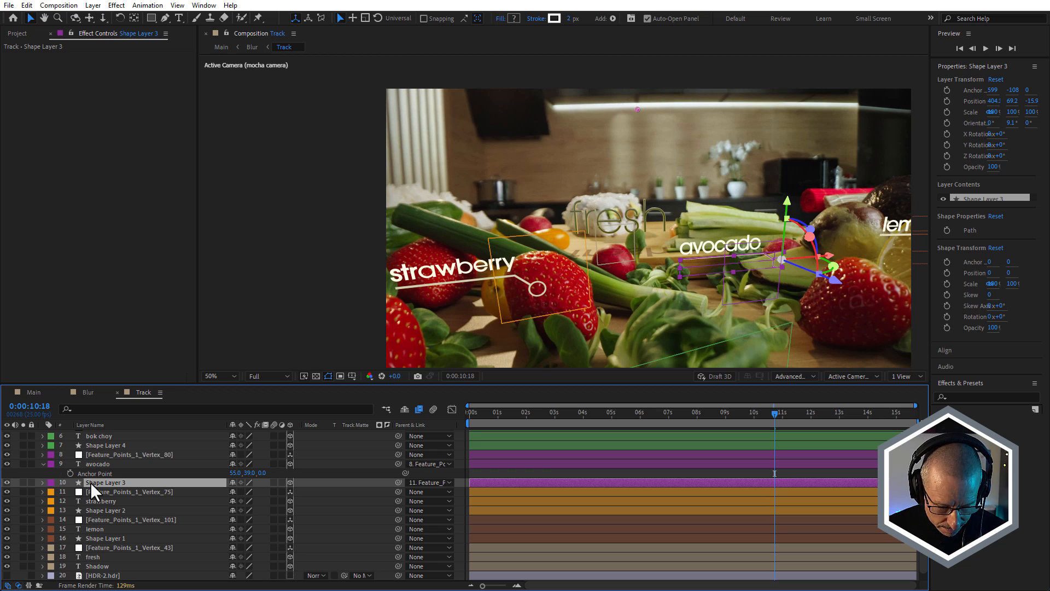
left_click(42, 483)
left_click(51, 492)
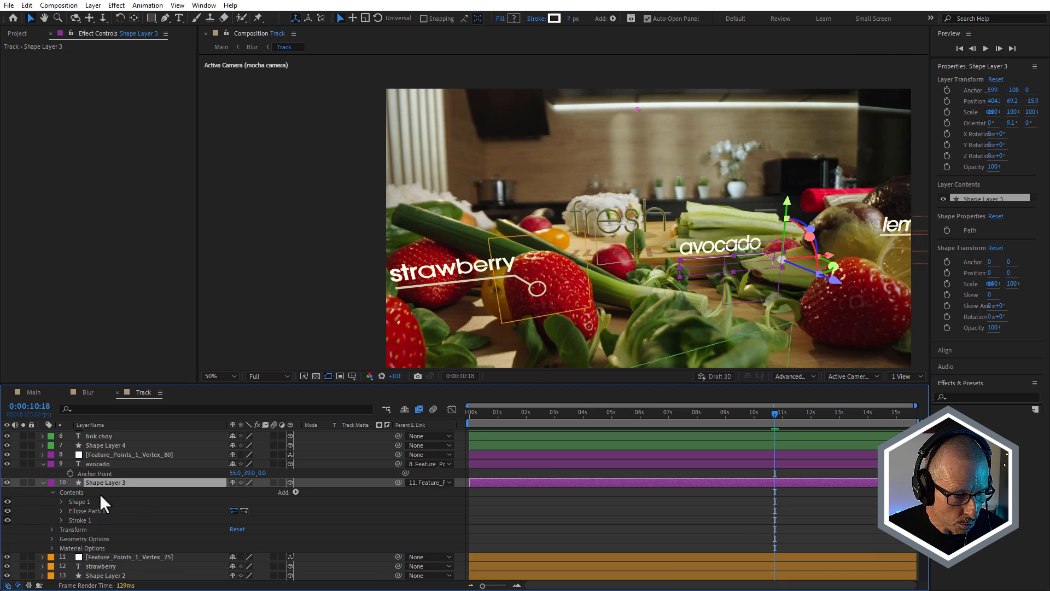
left_click(77, 501)
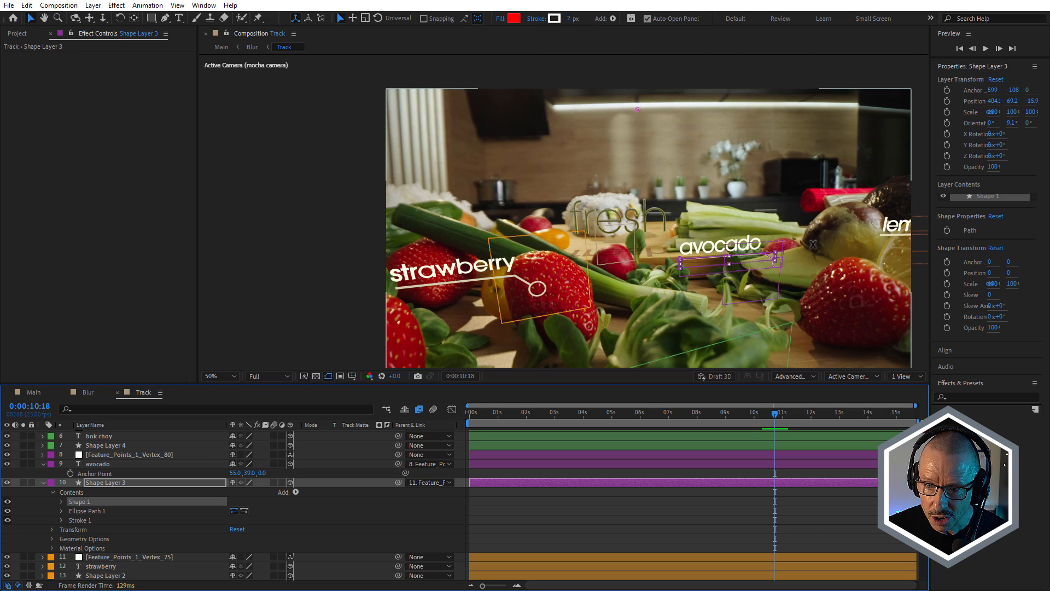
scroll(779, 275, "up", 4)
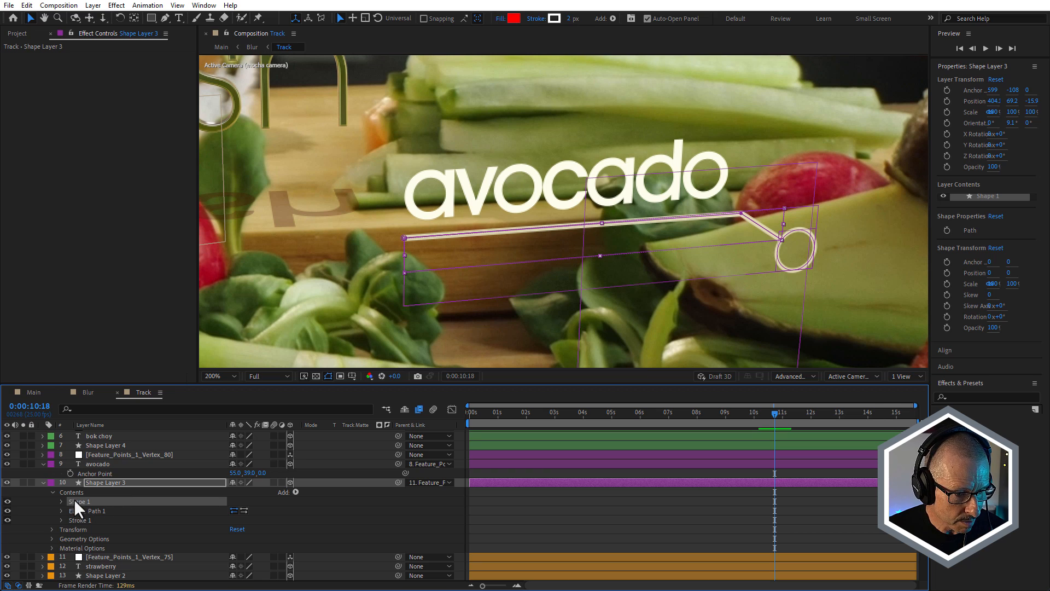
left_click(60, 501)
left_click(85, 511)
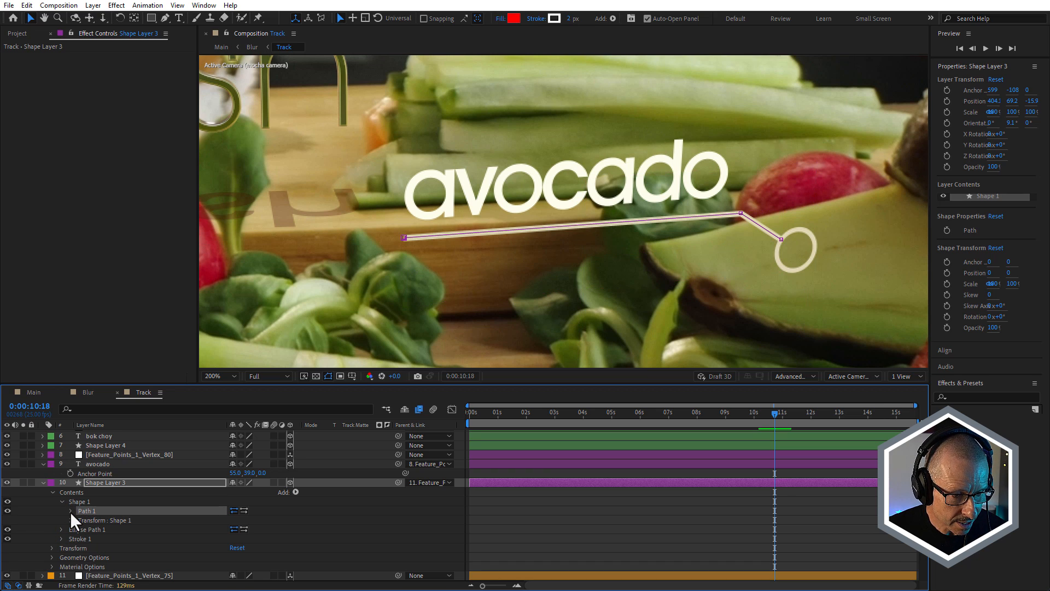
mouse_move(405, 240)
left_mouse_down()
mouse_move(301, 234)
mouse_move(443, 250)
mouse_move(422, 244)
left_mouse_up()
key("ctrl+z")
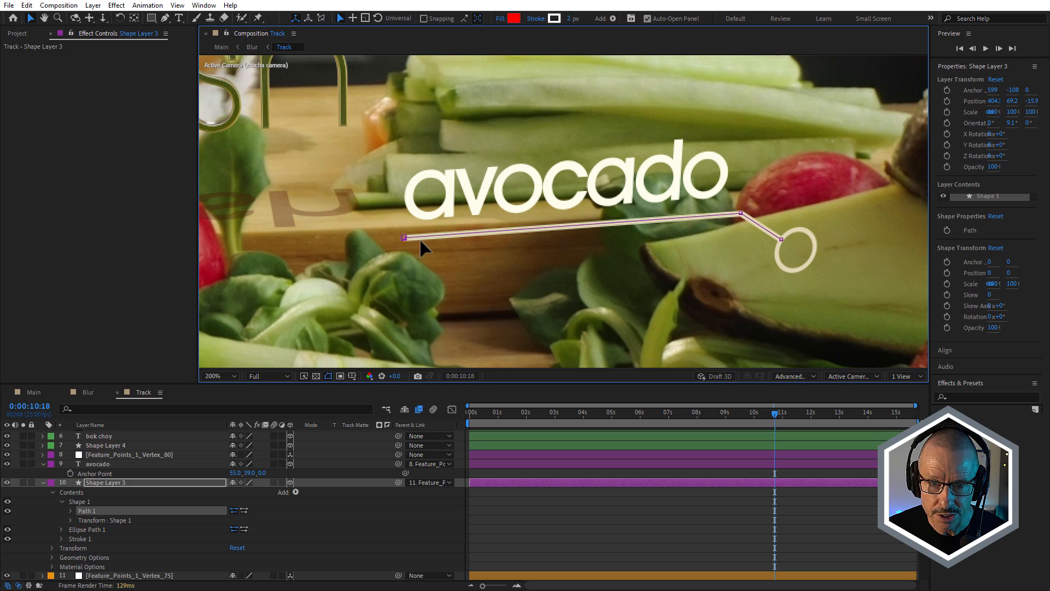
Inspect Ellipse Path 1, Stroke 1 and the available shape additions of Shape Layer 3 without adding any
left_click(79, 529)
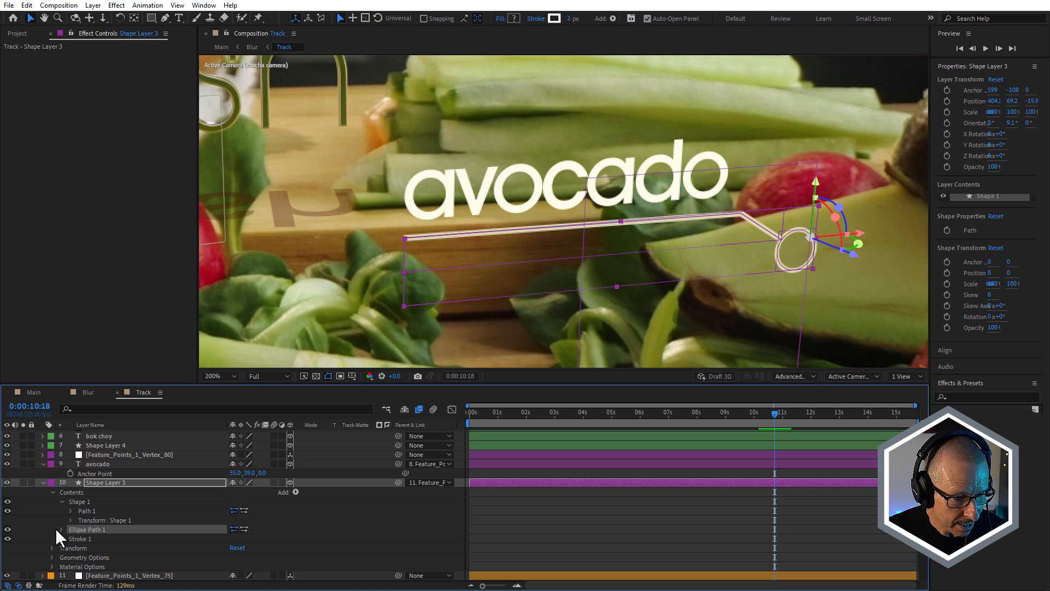
left_click(8, 528)
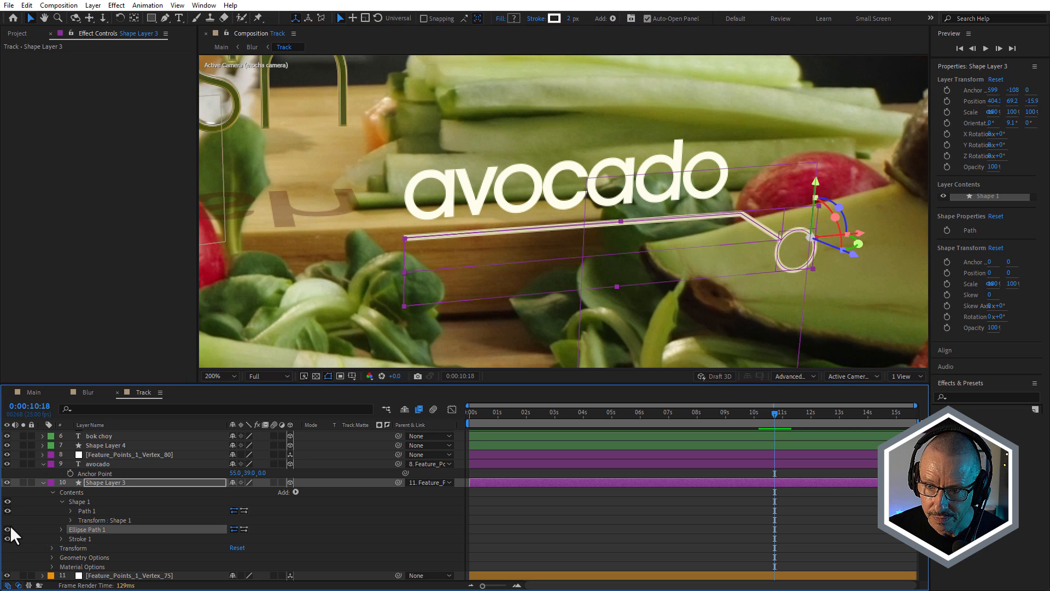
left_click(77, 537)
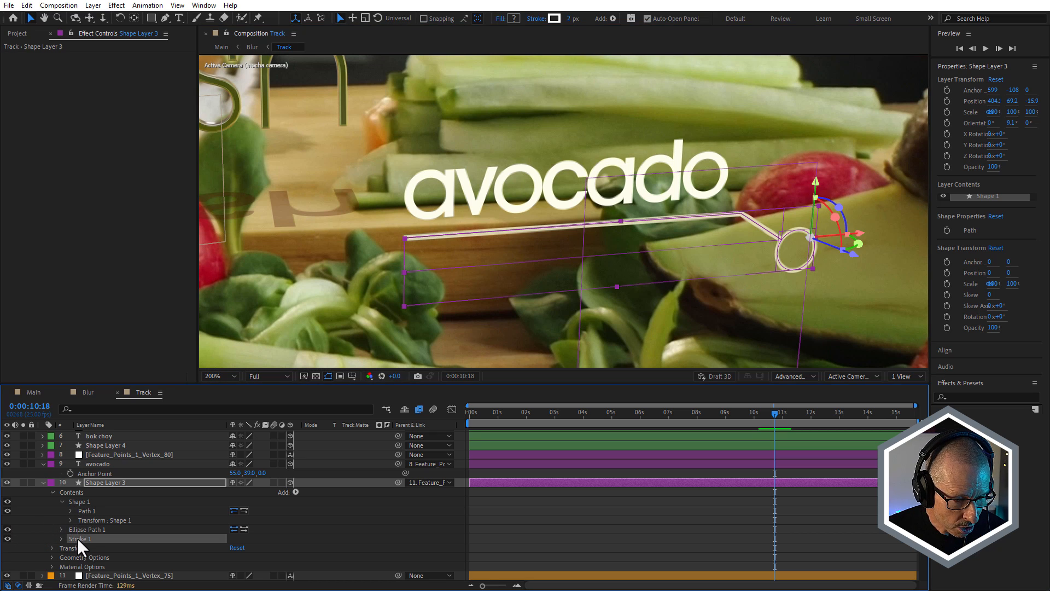
left_click(295, 492)
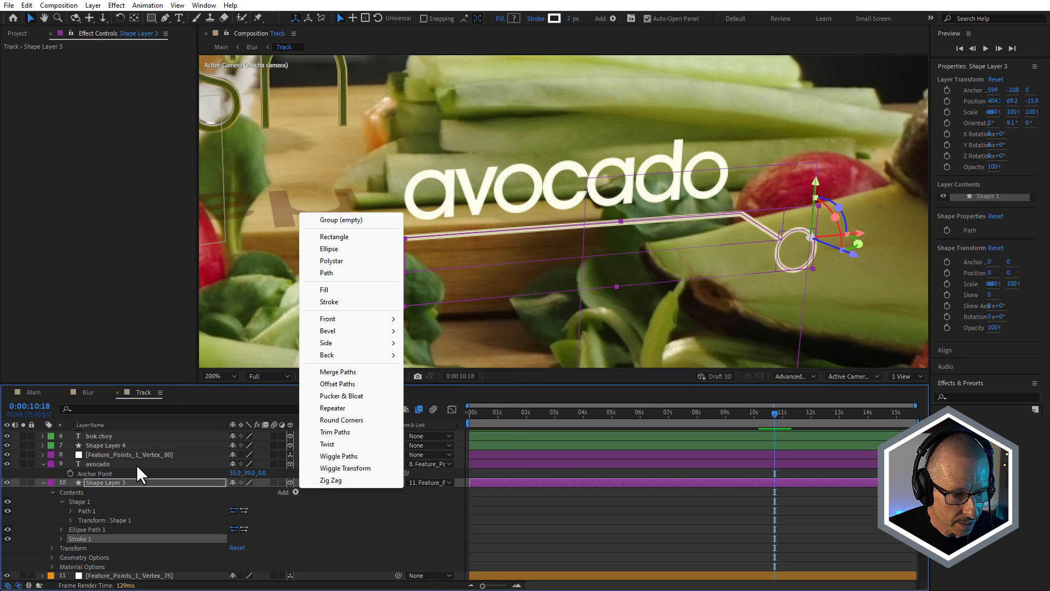
left_click(84, 539)
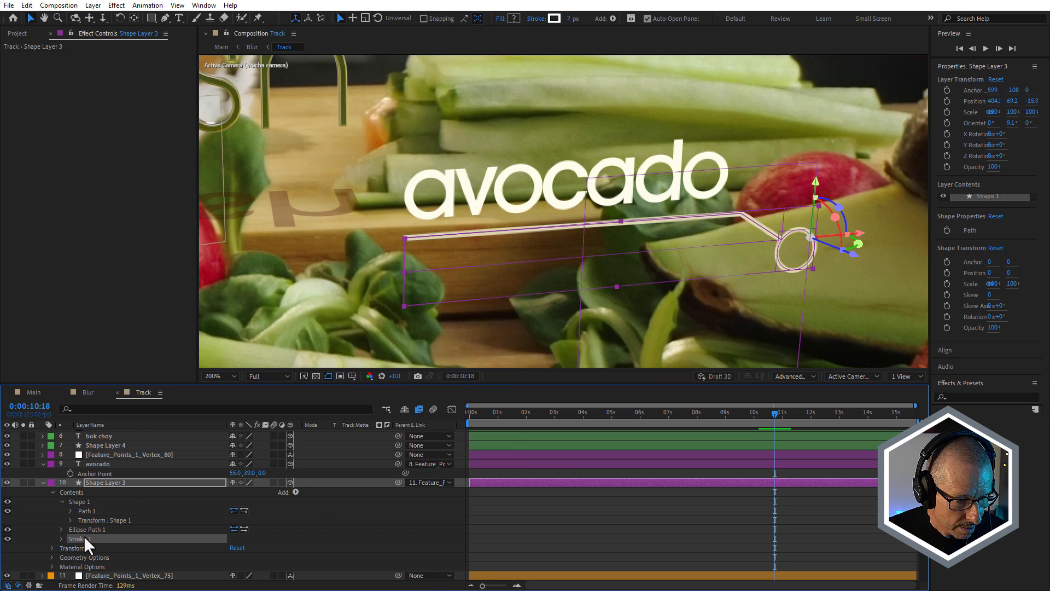
Toggle Stroke 1 of Shape Layer 3 off and back on to compare the callout line and circle
left_click(8, 536)
left_click(9, 536)
left_click(10, 537)
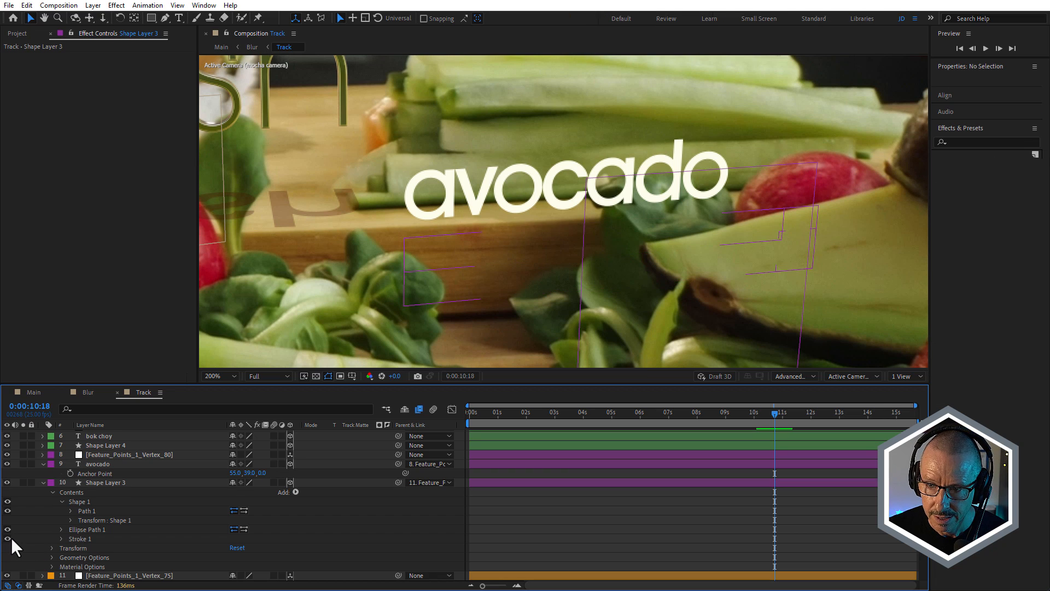
left_click(10, 537)
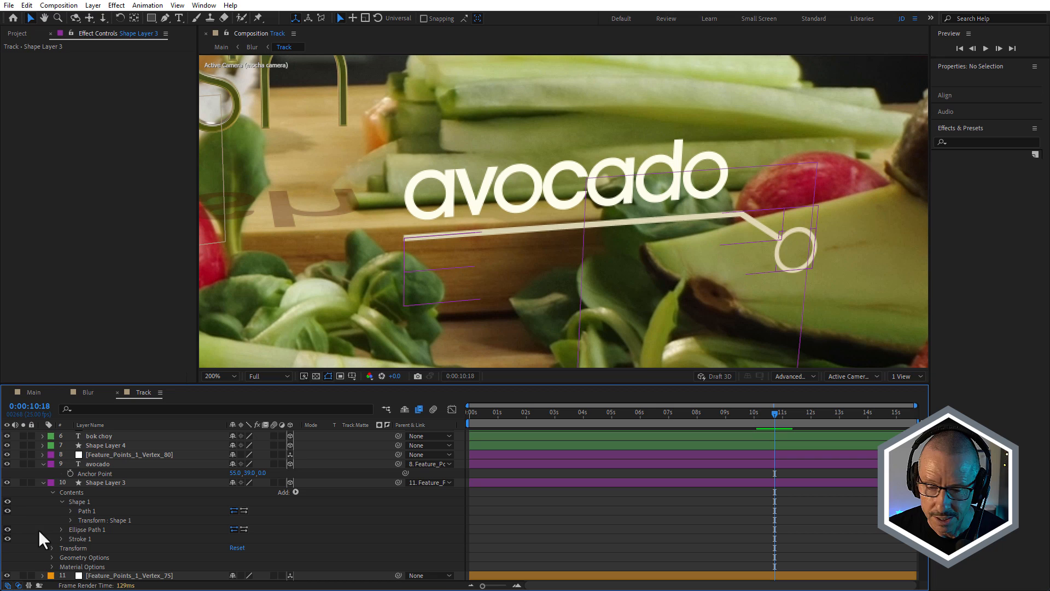
Collapse Shape Layer 3 and check how the avocado label and its callout track around 0:00:10:18
left_click(52, 492)
left_click(67, 483)
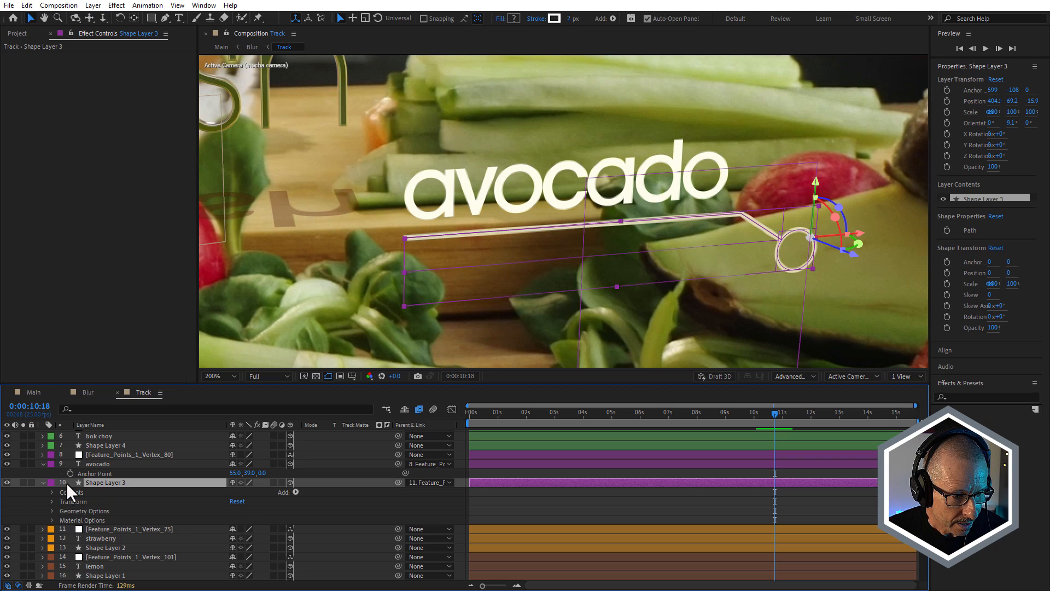
left_click(42, 481)
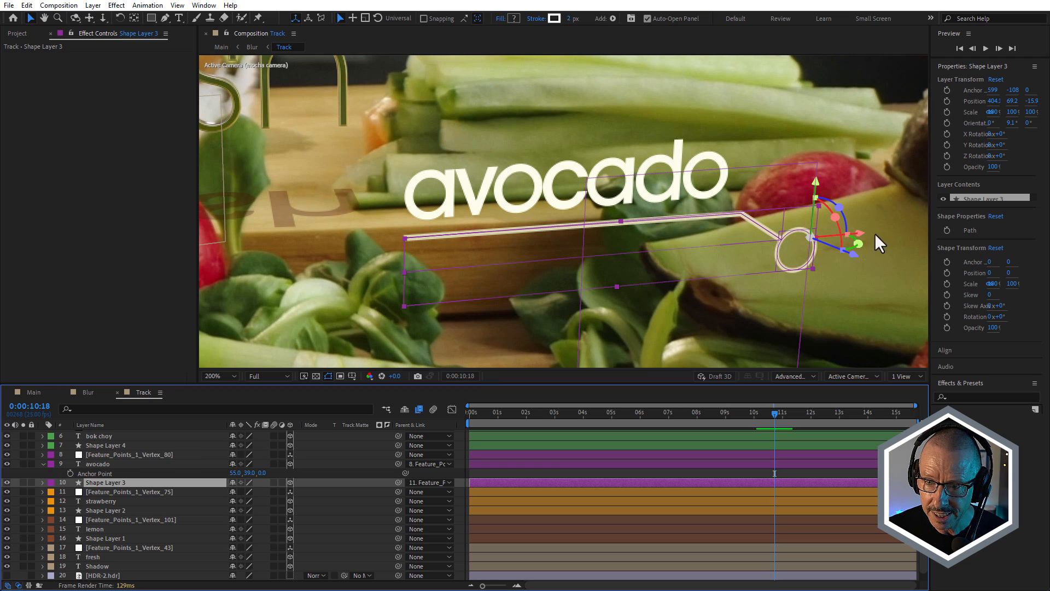
key("comma")
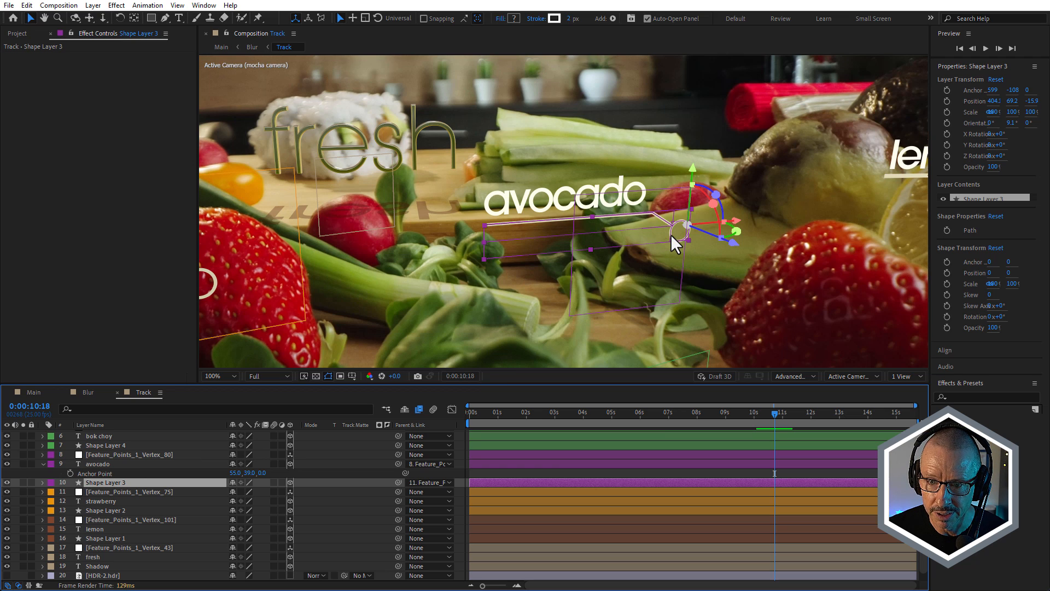
left_click_drag(753, 415, 779, 432)
key("comma")
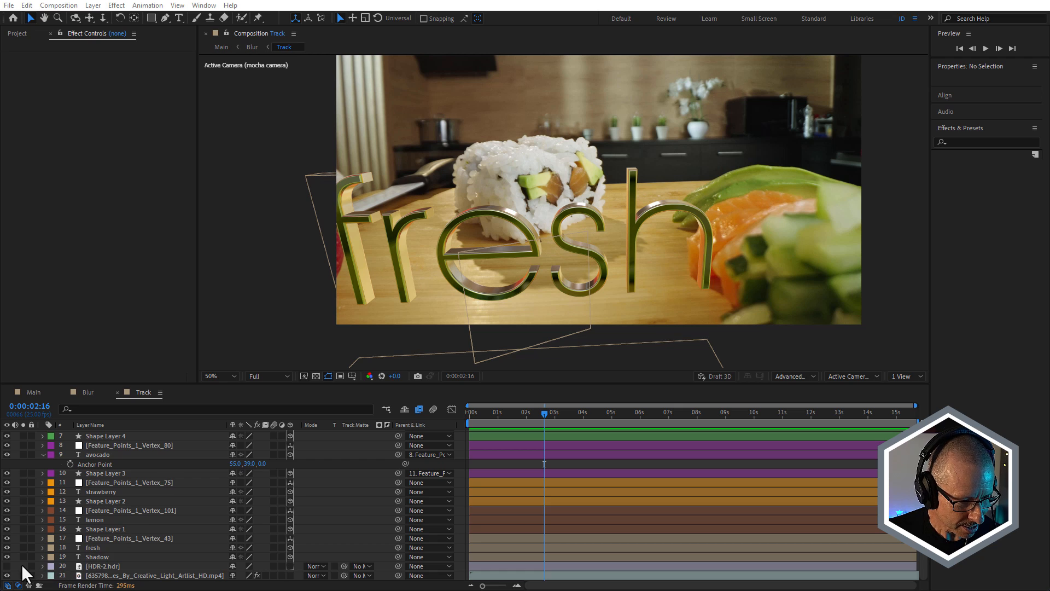
Hide the background video layer in the Track composition and switch to the Blur composition
left_click(7, 575)
left_click(87, 401)
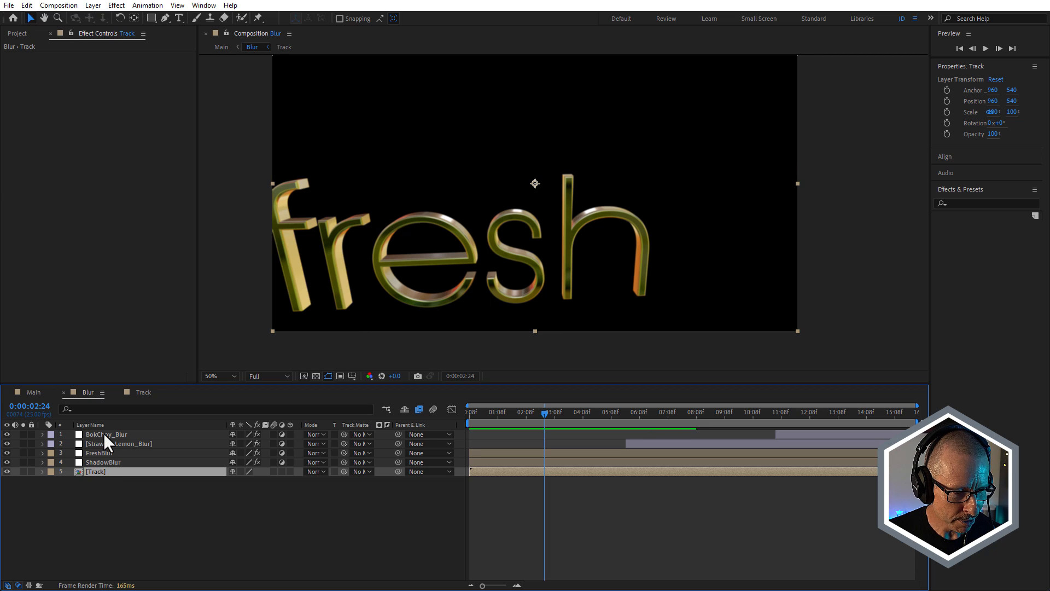
Examine the ShadowBlur and FreshBlur masks, and compare FreshBlur's Defocus Width at 0:00:02:24, 0:00:07:20, 0:00:03:08 and 0:00:05:05
left_click(104, 462)
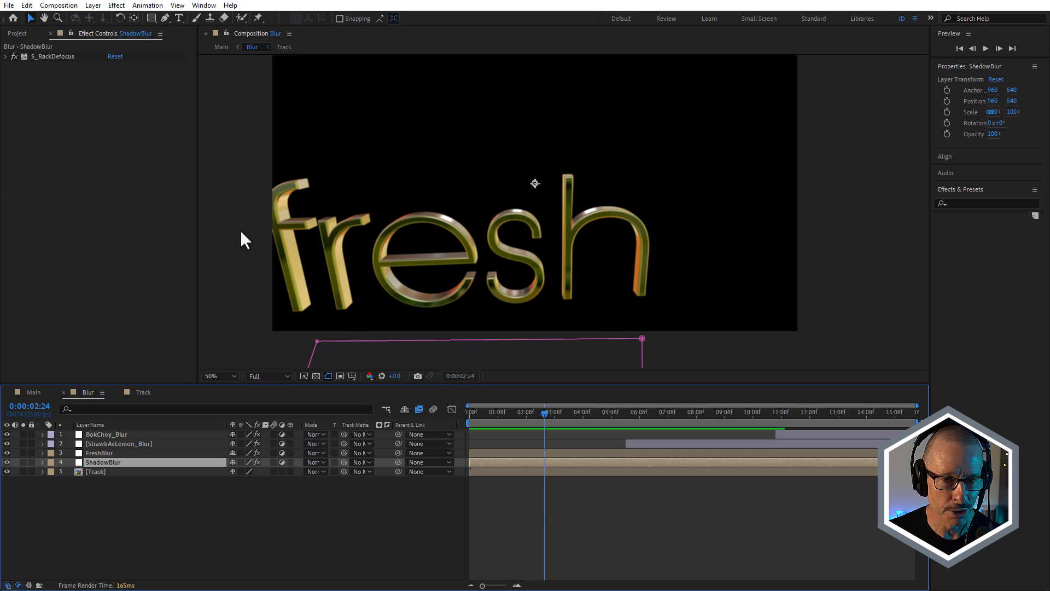
left_click(100, 453)
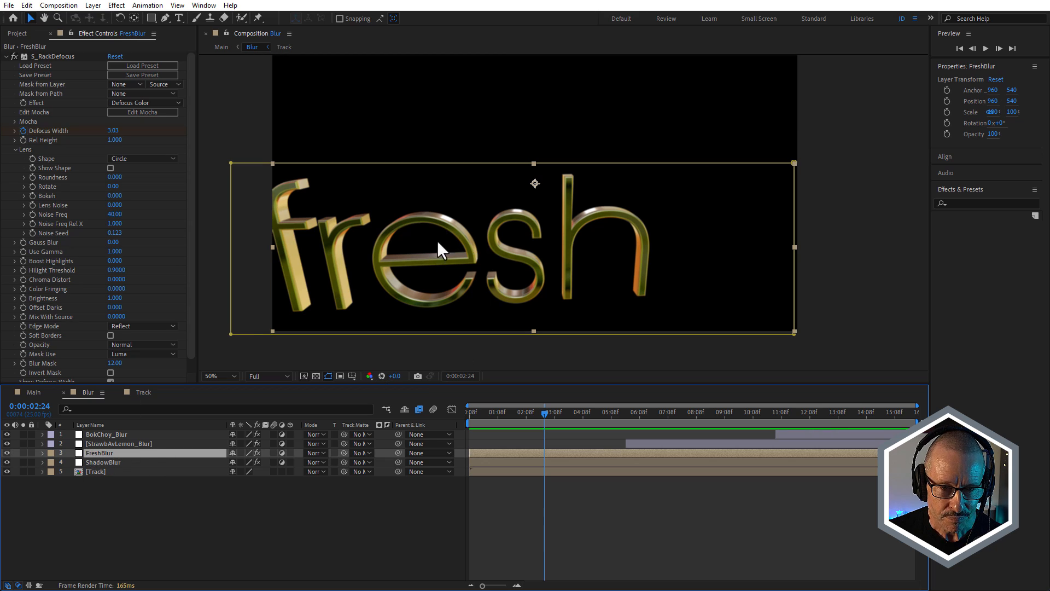
left_click_drag(550, 411, 676, 434)
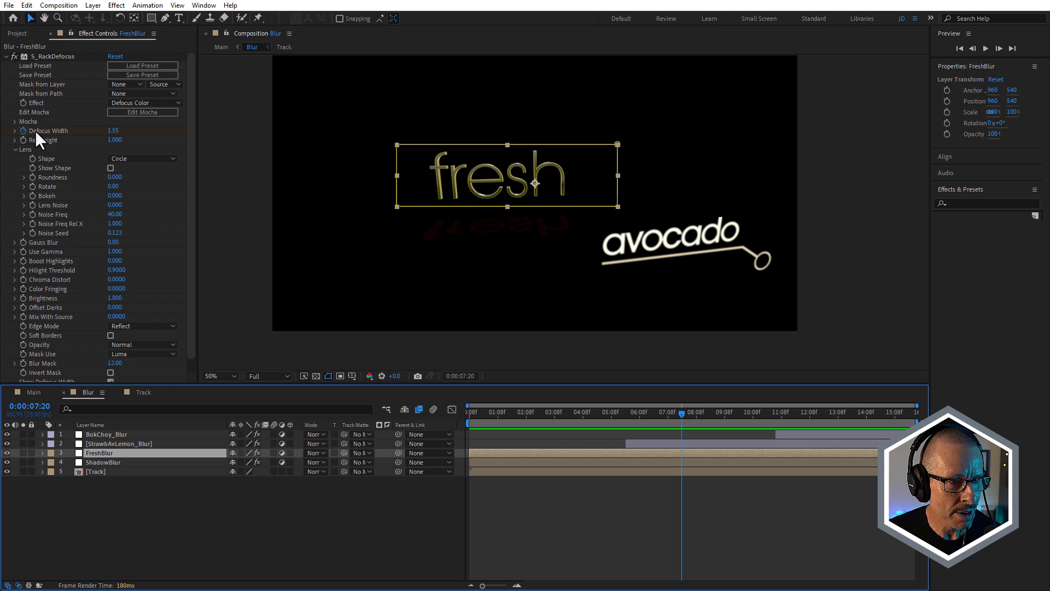
left_click_drag(500, 414, 554, 423)
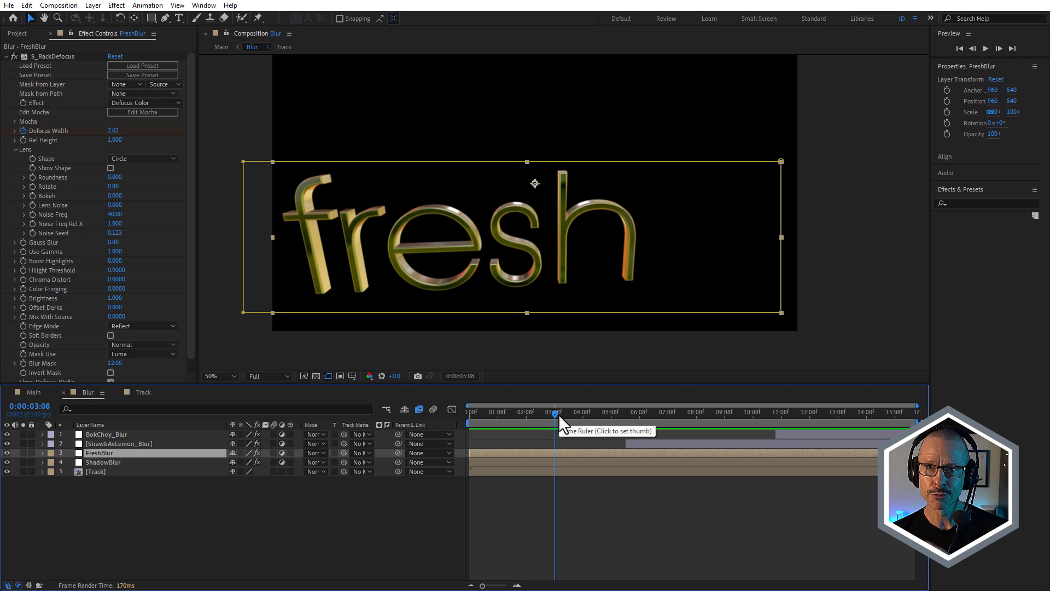
left_click(608, 413)
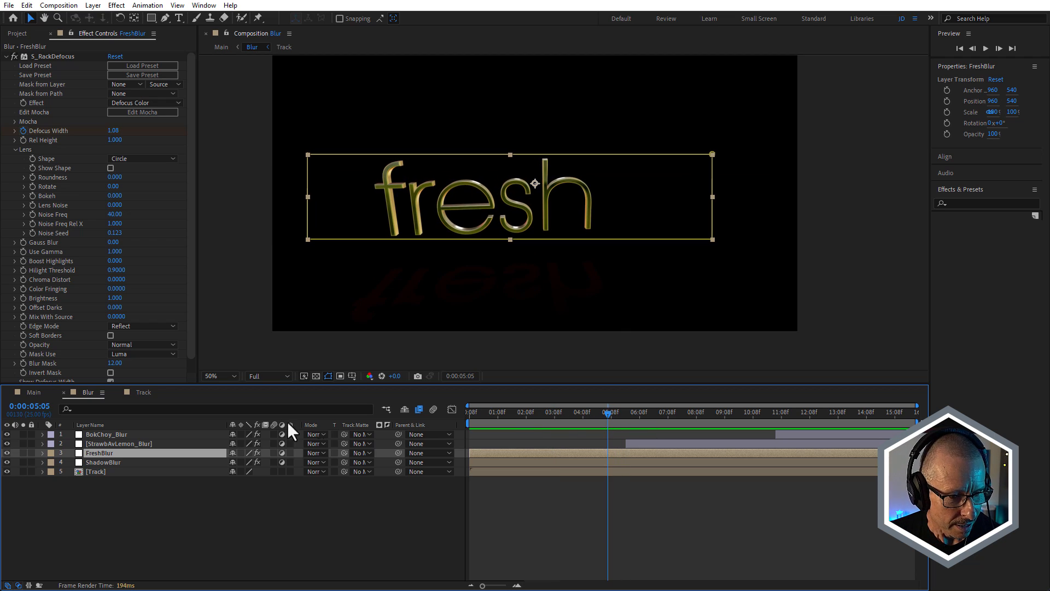
Solo the ShadowBlur and Track layers over the transparency grid, and check the shadow's blur mask up to 0:00:08:02
left_click(116, 449)
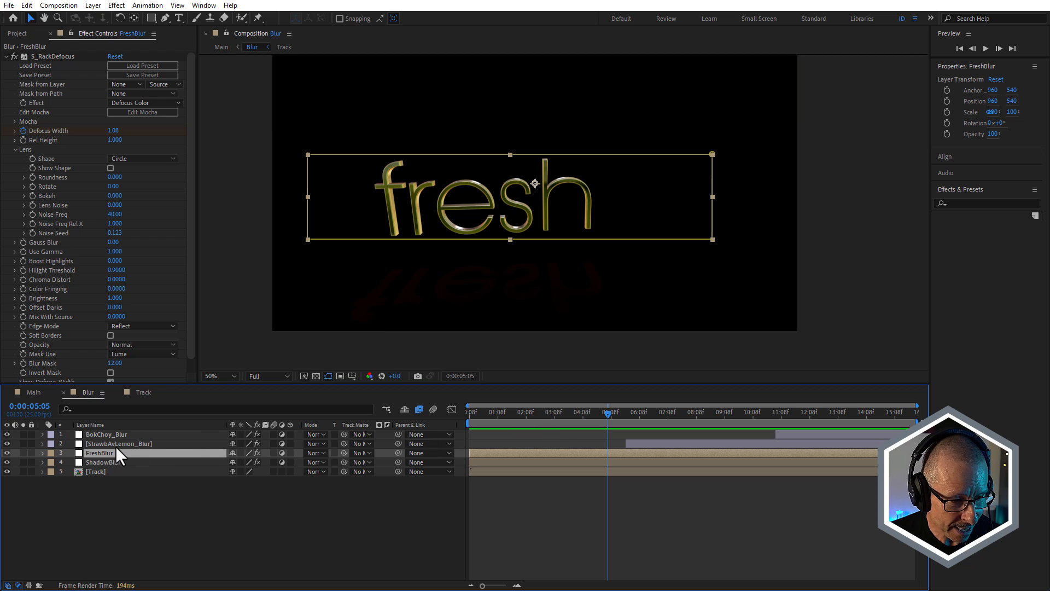
left_click(99, 461)
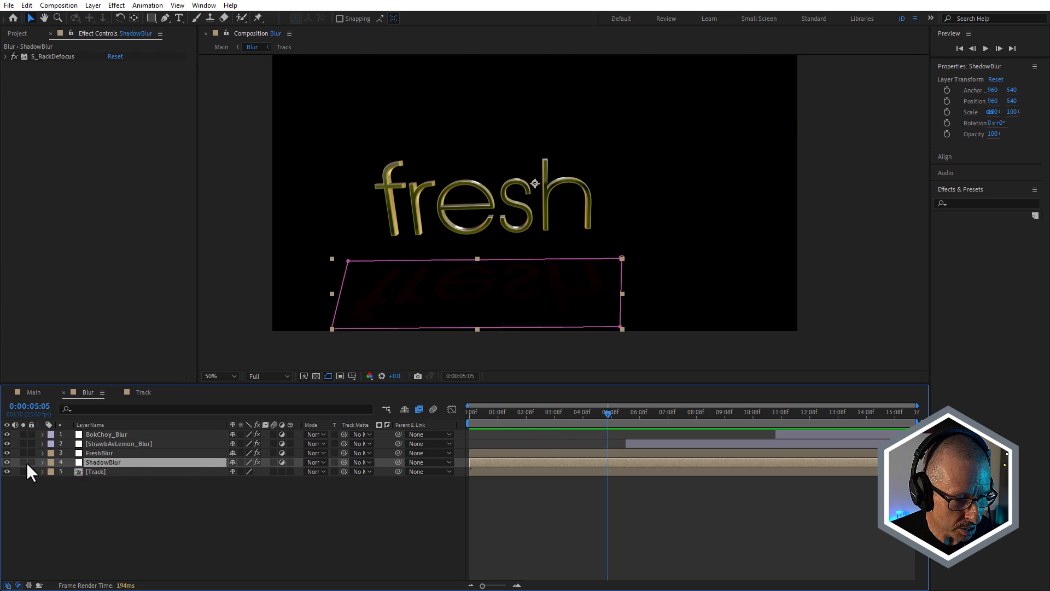
left_click(23, 461)
left_click(23, 471)
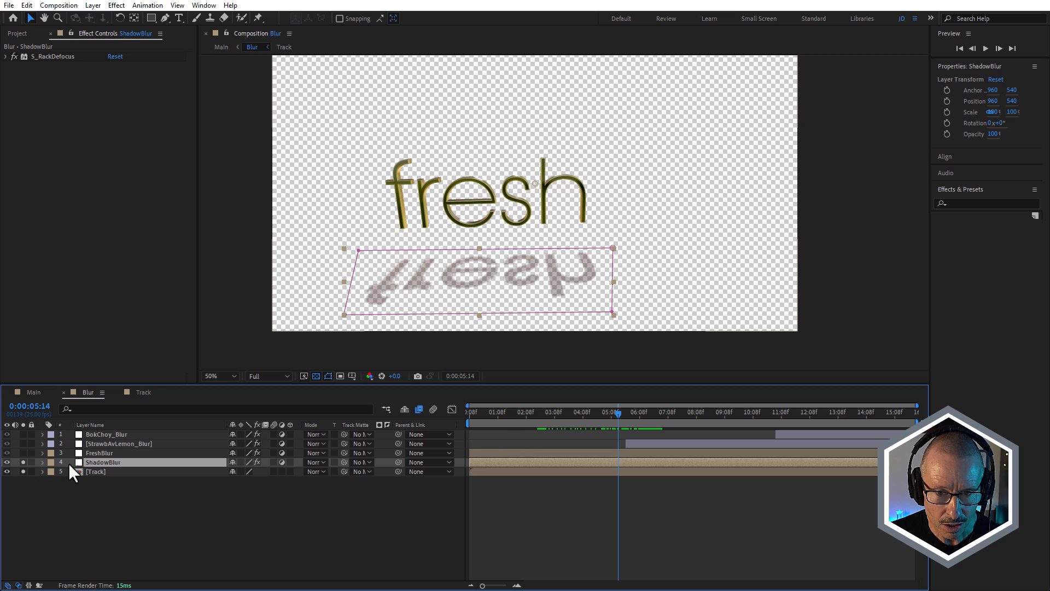
left_click_drag(618, 412, 689, 438)
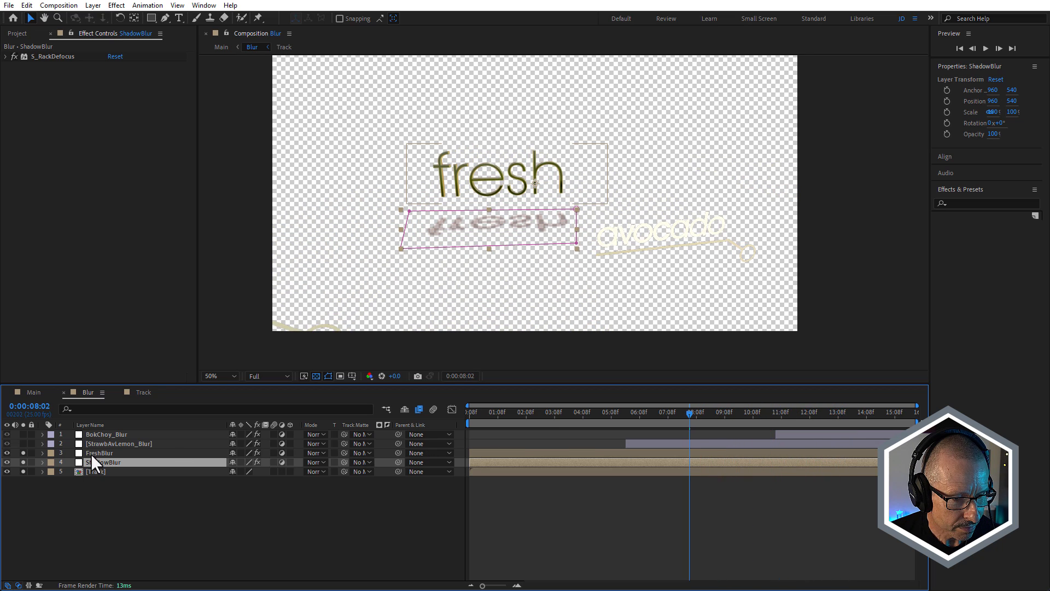
Solo the StrawbAvLemon_Blur and BokChoy_Blur layers, and examine StrawbAvLemon_Blur's mask and Defocus Width up to 0:00:11:23
left_click(88, 443)
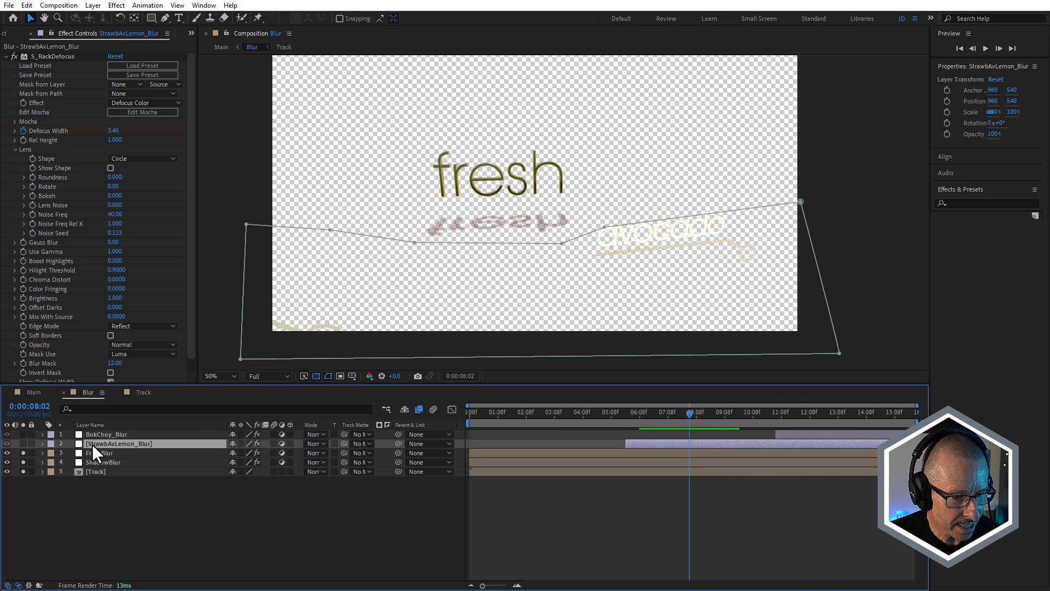
left_click(103, 434)
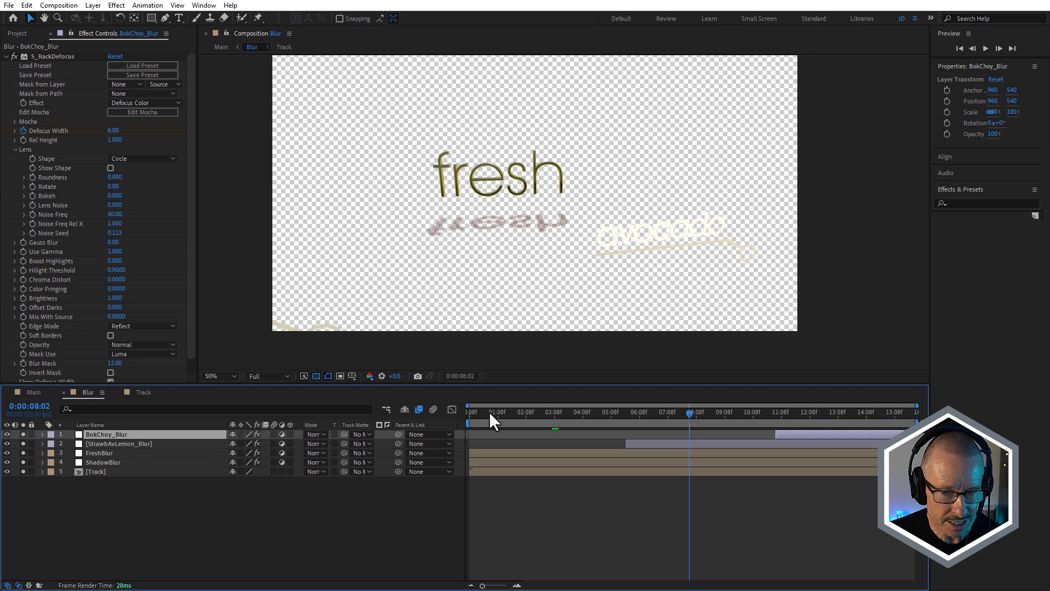
left_click_drag(549, 414, 725, 413)
left_click(101, 441)
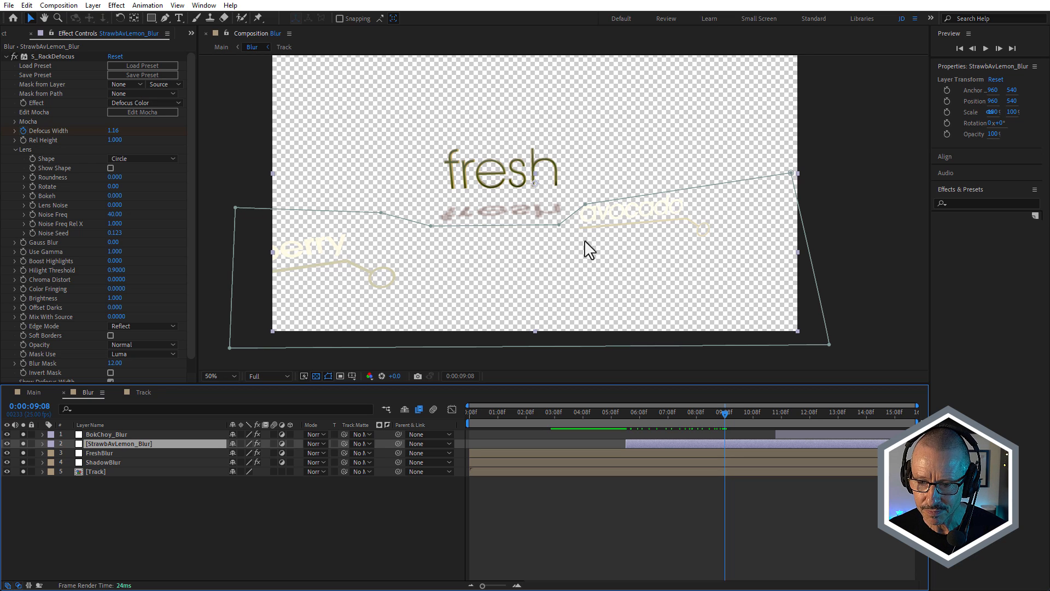
left_click_drag(726, 414, 799, 411)
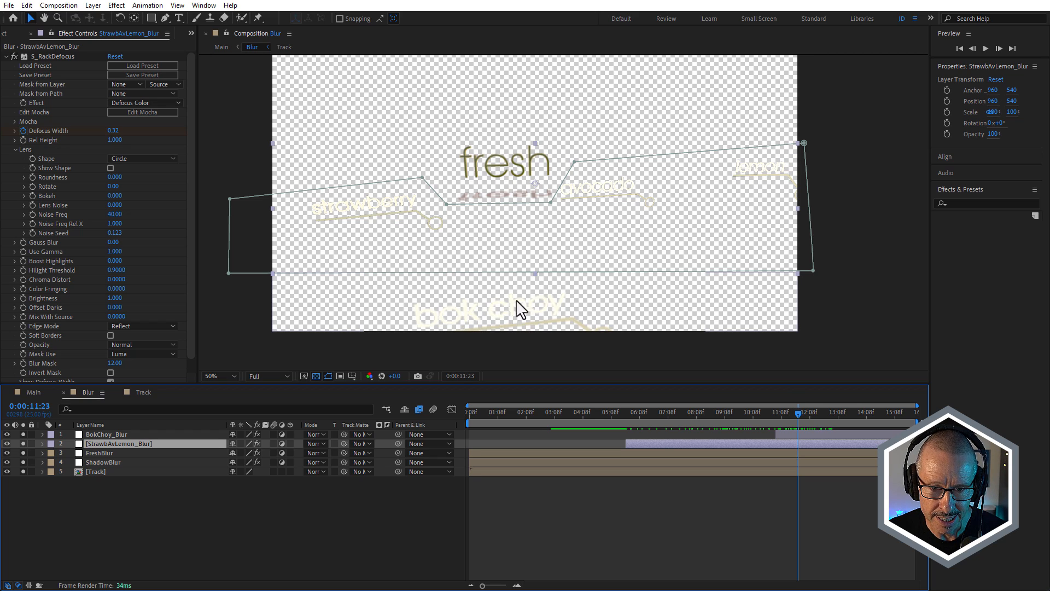
Examine BokChoy_Blur's mask and Defocus Width at 0:00:12:21 and 0:00:11:12, and clear the layer solos
left_click_drag(799, 413, 824, 417)
left_click(108, 434)
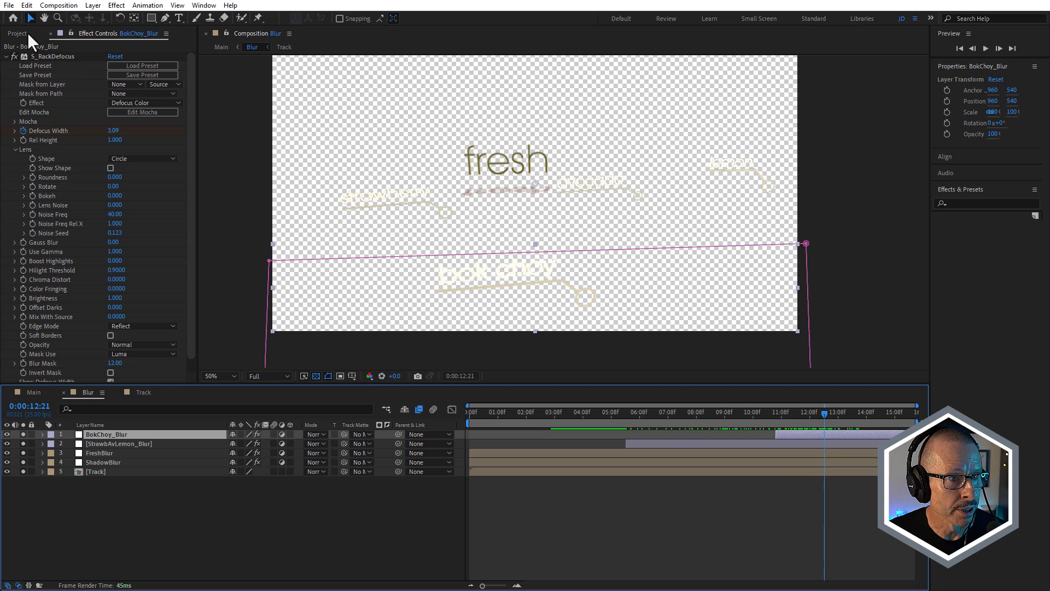
left_click_drag(724, 414, 786, 414)
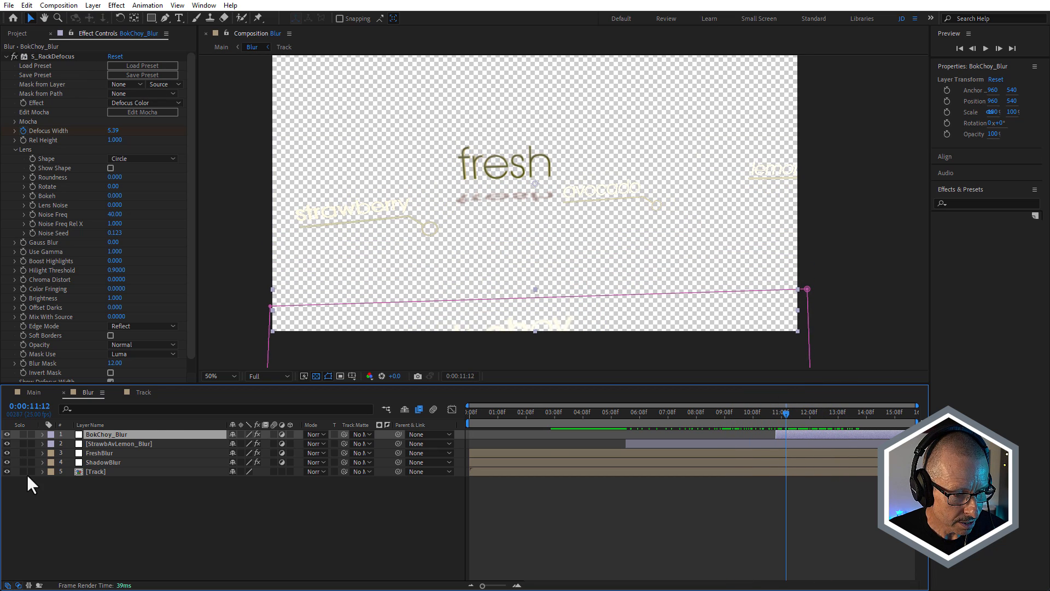
Turn off the transparency grid, hide the four blur layers, and check the titles without defocus up to 0:00:06:10
left_click(316, 375)
left_click_drag(582, 415, 637, 429)
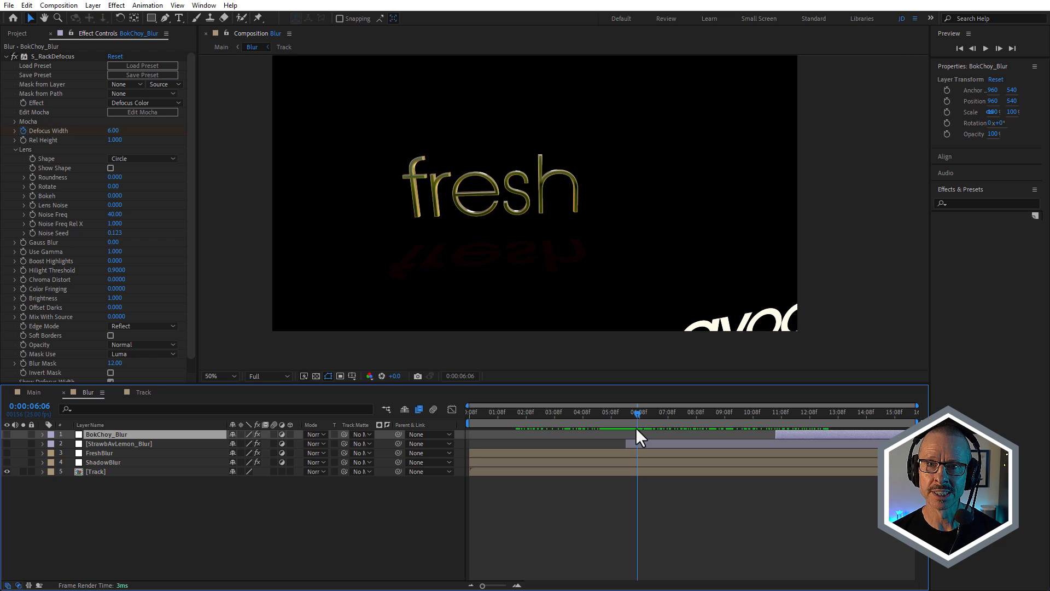
mouse_move(643, 411)
left_mouse_down()
mouse_move(707, 420)
mouse_move(642, 428)
left_mouse_up()
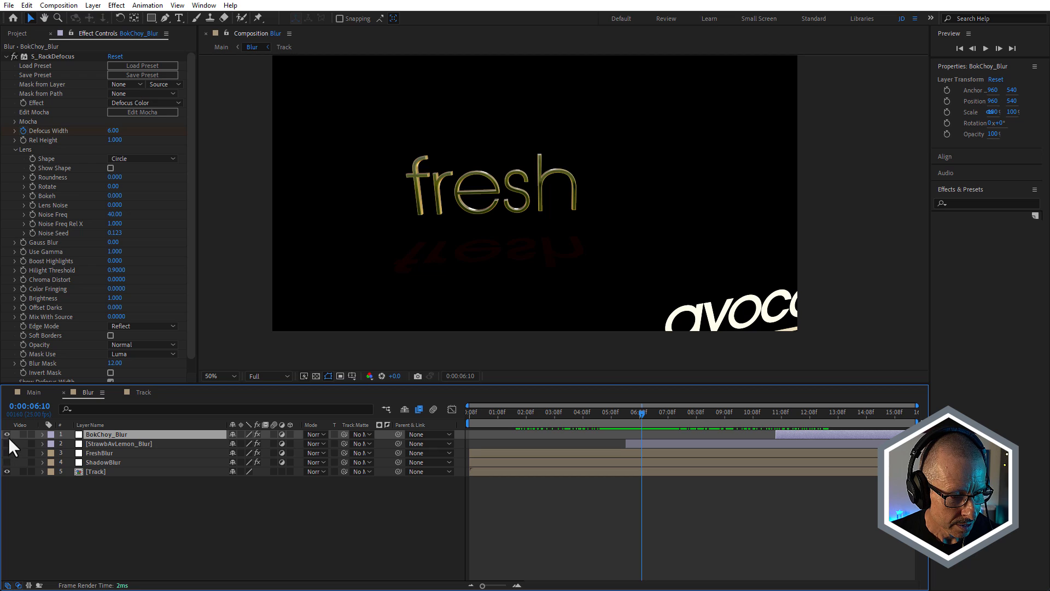
Turn the four blur layers back on and reveal their animated mask paths and Defocus Width keyframes
left_click_drag(7, 444, 12, 462)
left_click(116, 452)
left_click(100, 462)
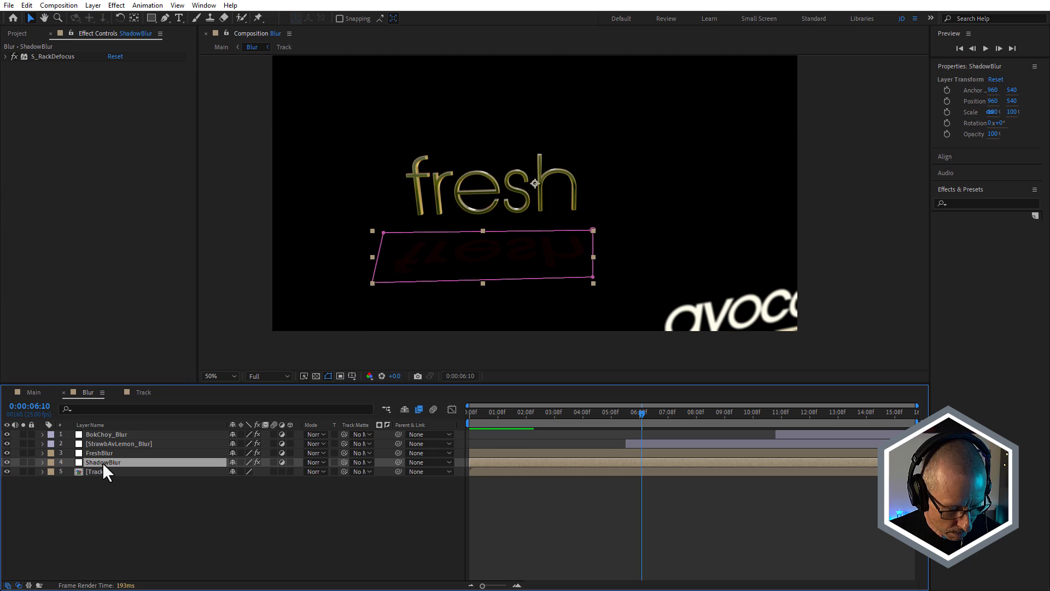
left_click(110, 432, "shift")
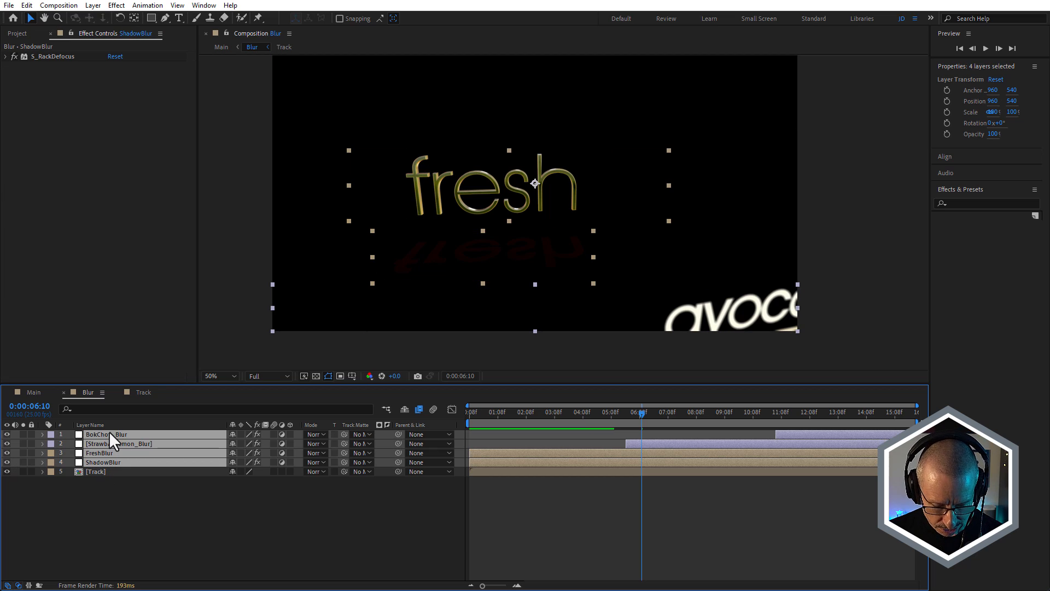
key("u")
scroll(624, 486, "down", 2)
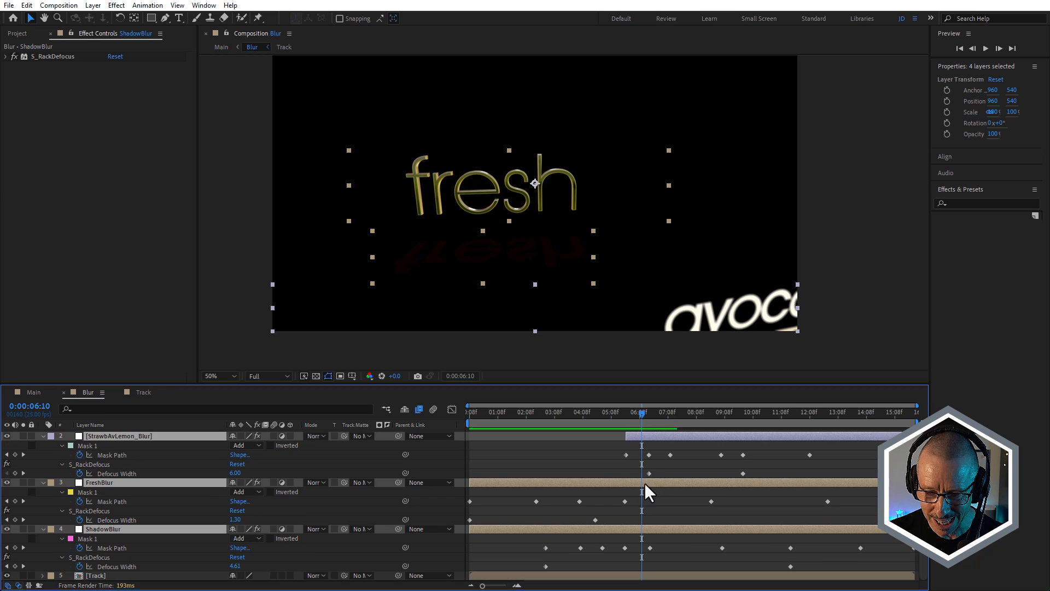
left_click_drag(628, 410, 491, 440)
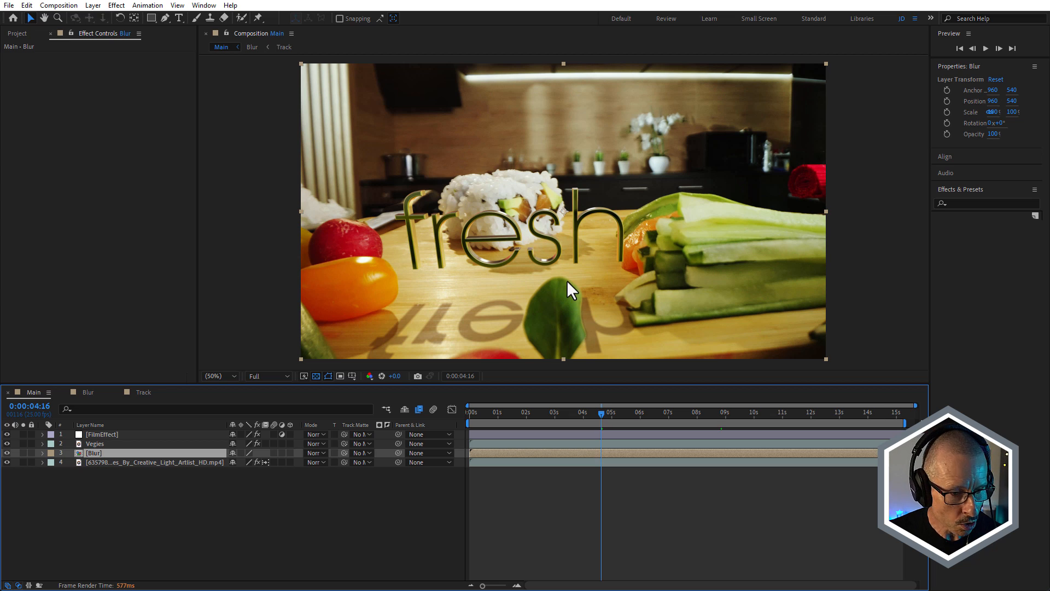
Open the Main composition's Vegies layer in Mocha Pro and review its matte shapes up to 00:00:07:07
left_click(93, 442)
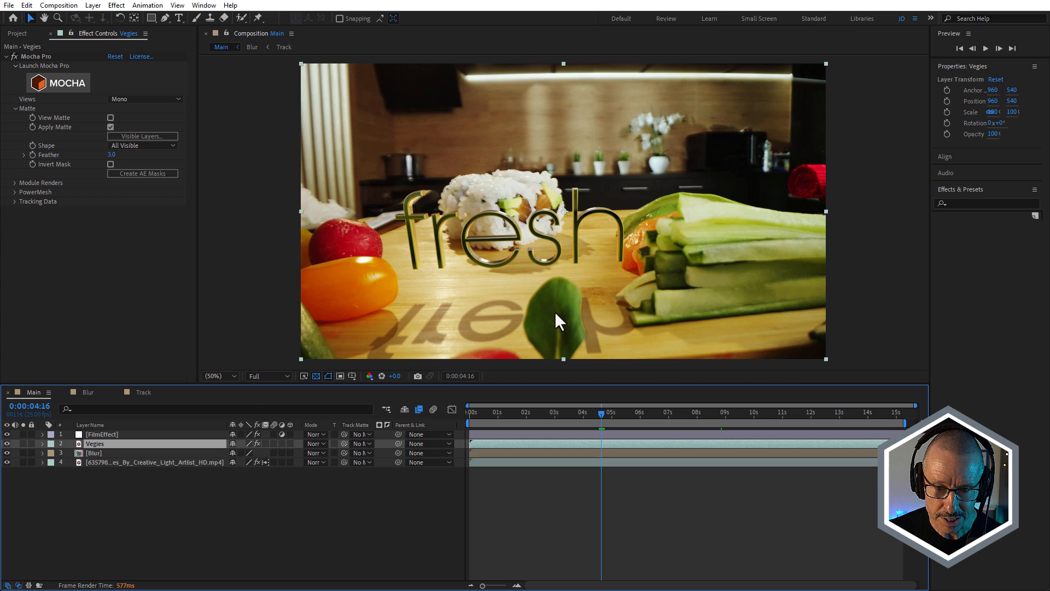
mouse_move(600, 412)
left_mouse_down()
mouse_move(649, 420)
mouse_move(553, 426)
mouse_move(605, 425)
left_mouse_up()
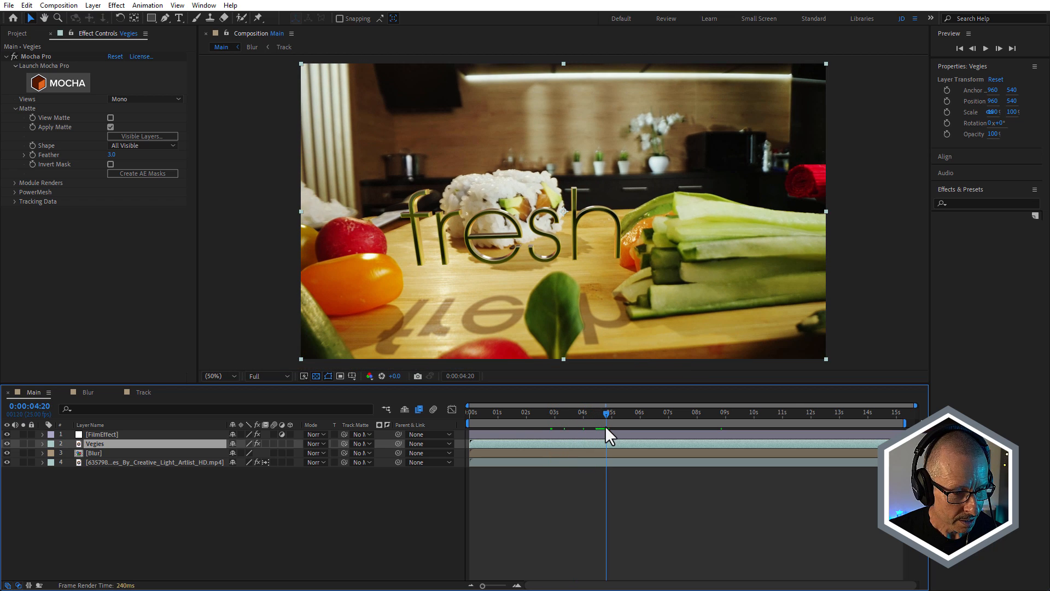
left_click(52, 83)
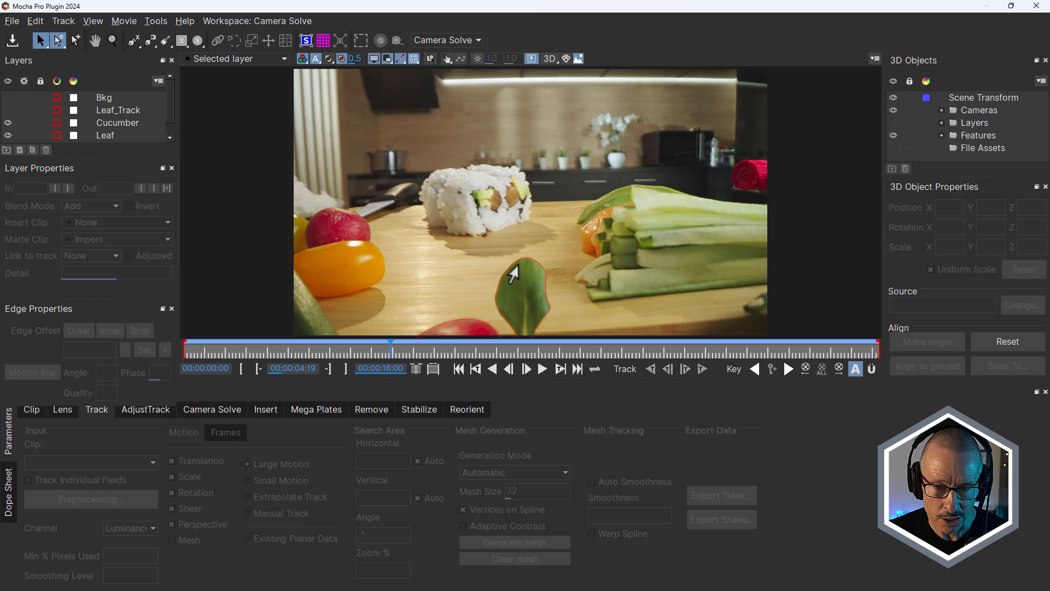
left_click_drag(390, 352, 495, 352)
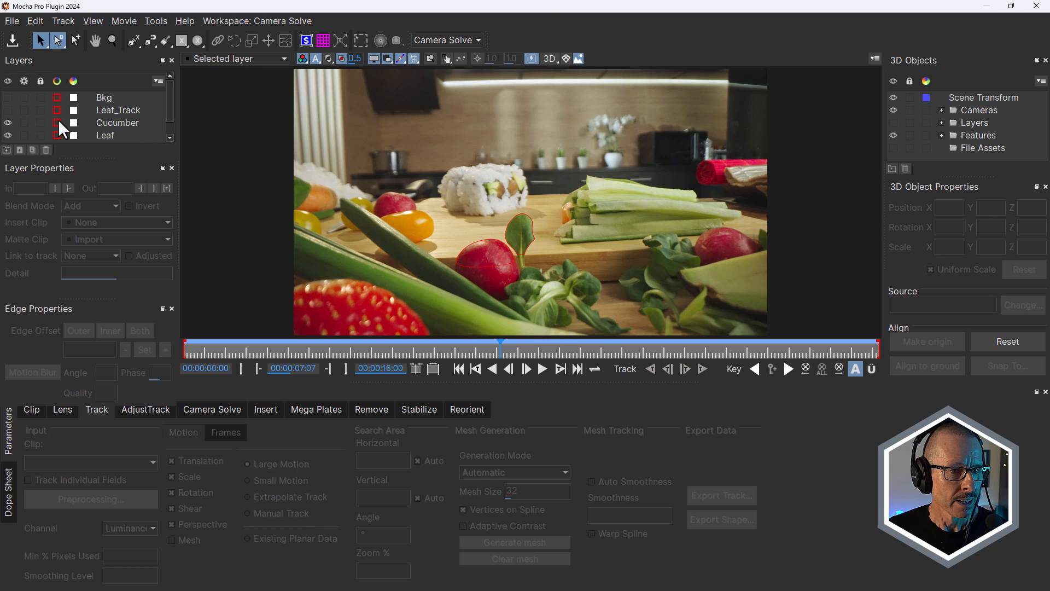
Make the Leaf_Track layer visible and check how its spline follows the leaf between 00:00:07:05 and 00:00:05:05
left_click(116, 113)
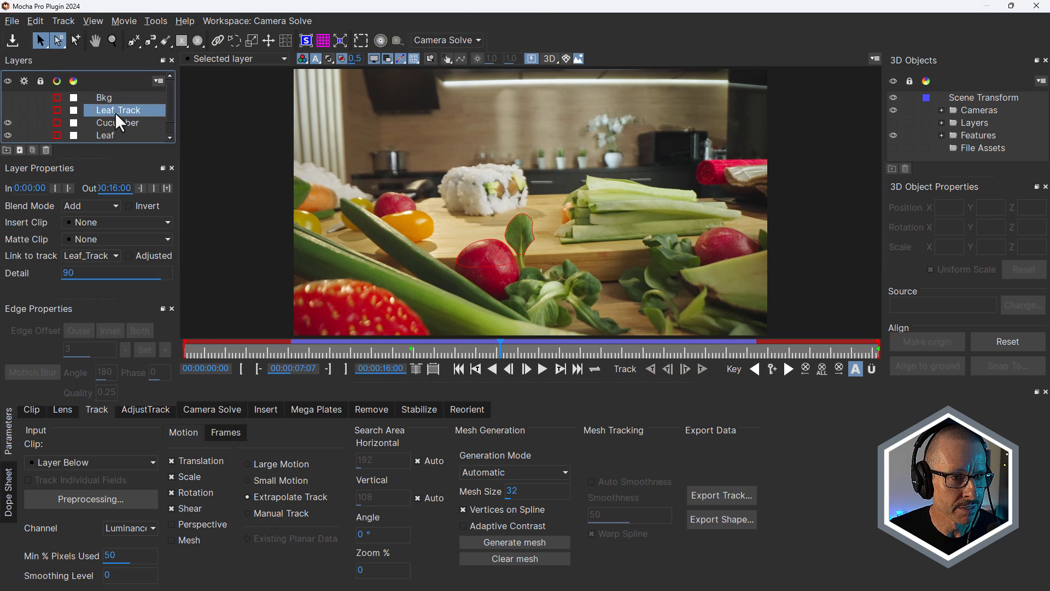
left_click(7, 109)
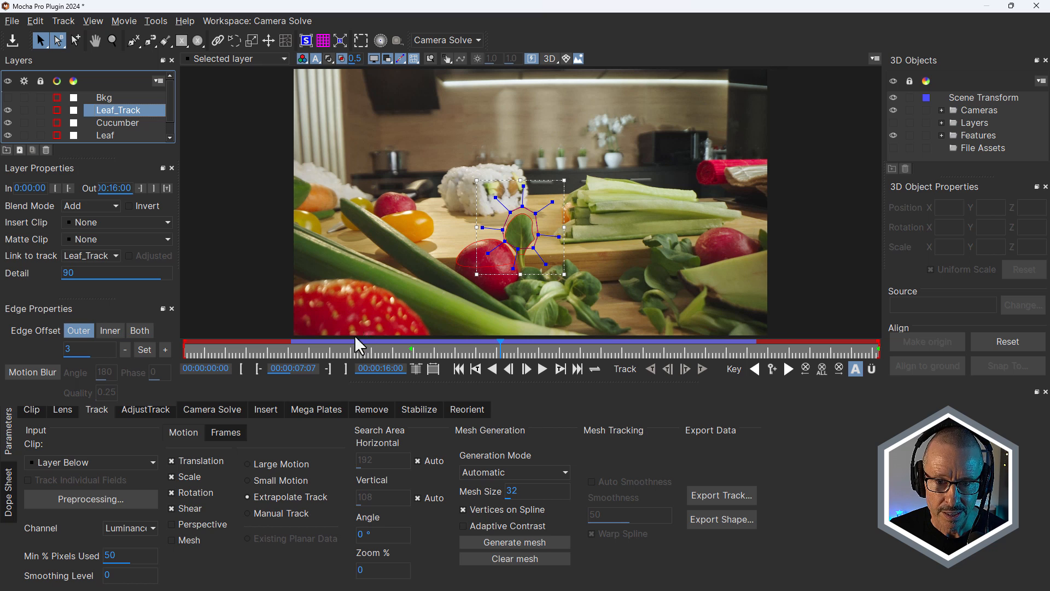
left_click_drag(359, 344, 497, 362)
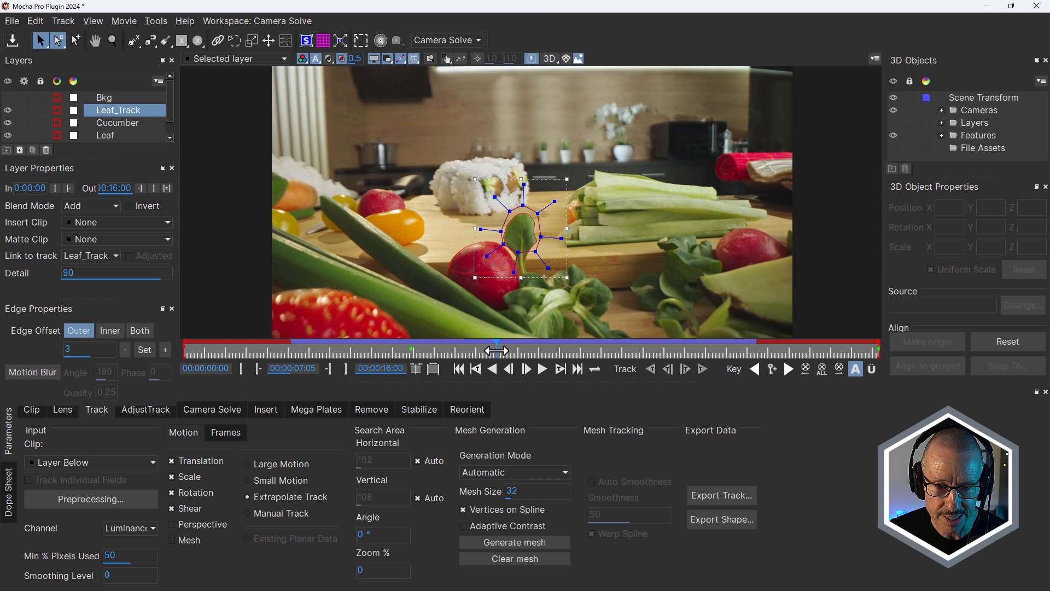
left_click_drag(497, 351, 410, 348)
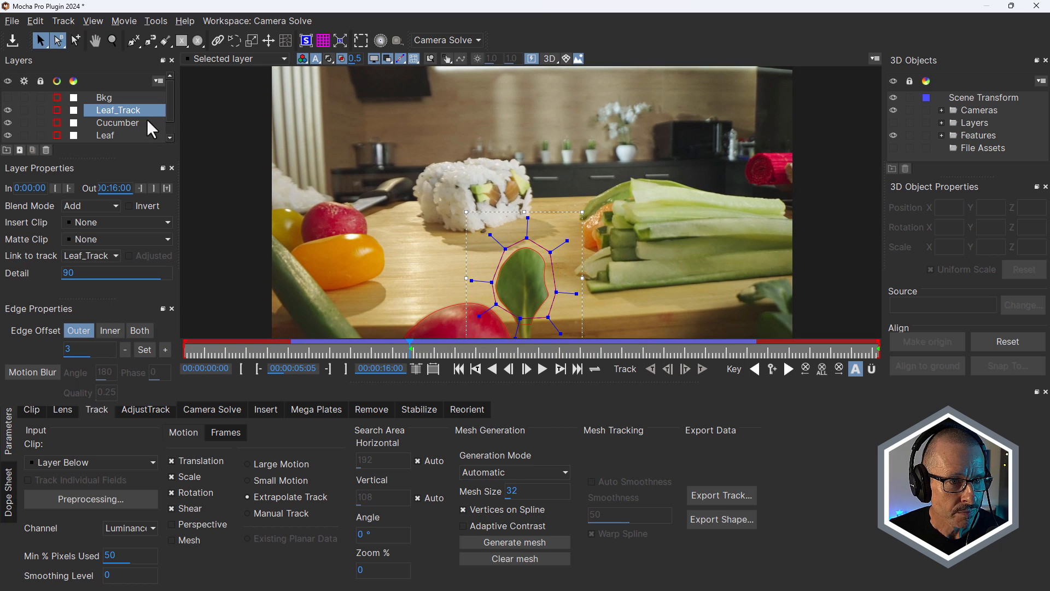
Examine the Leaf layer's link to Leaf_Track and check its detailed spline up to 00:00:10:04 and back to 00:00:05:18
left_click(105, 137)
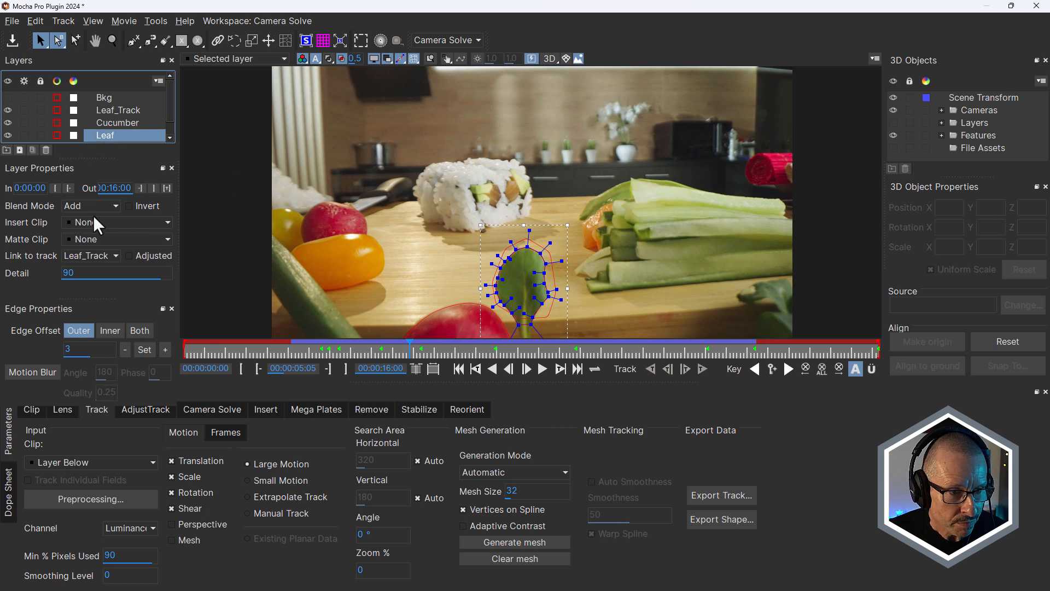
left_click(77, 254)
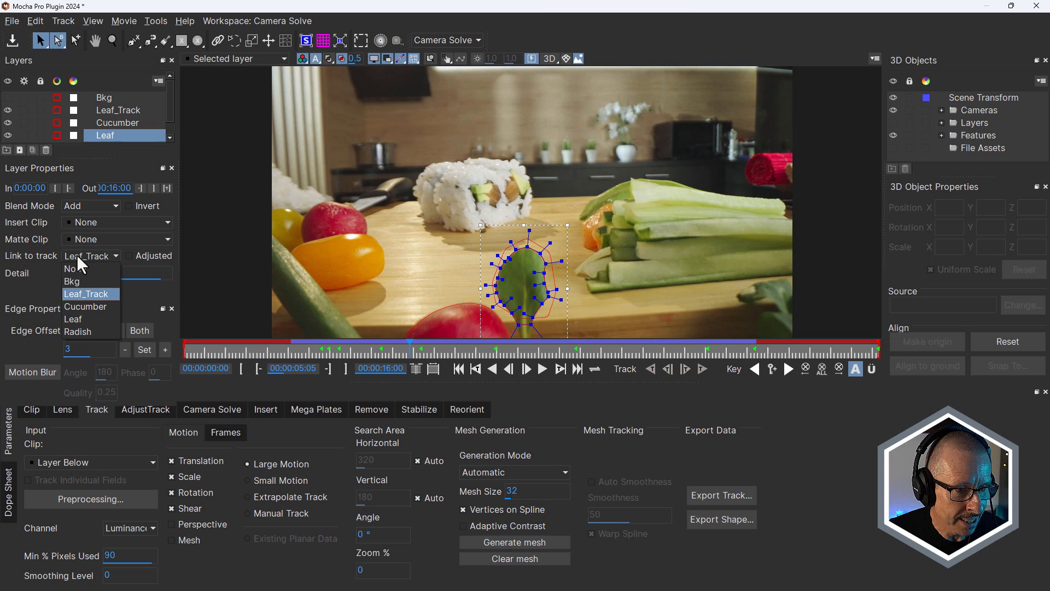
left_click(73, 291)
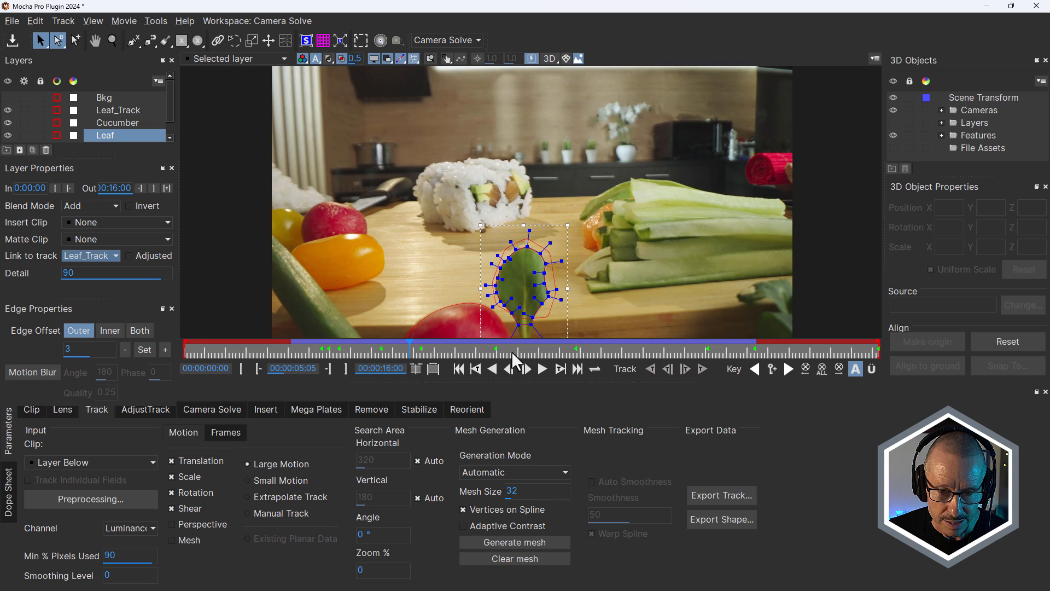
left_click_drag(410, 353, 626, 352)
scroll(525, 211, "up", 4)
scroll(529, 213, "up", 2)
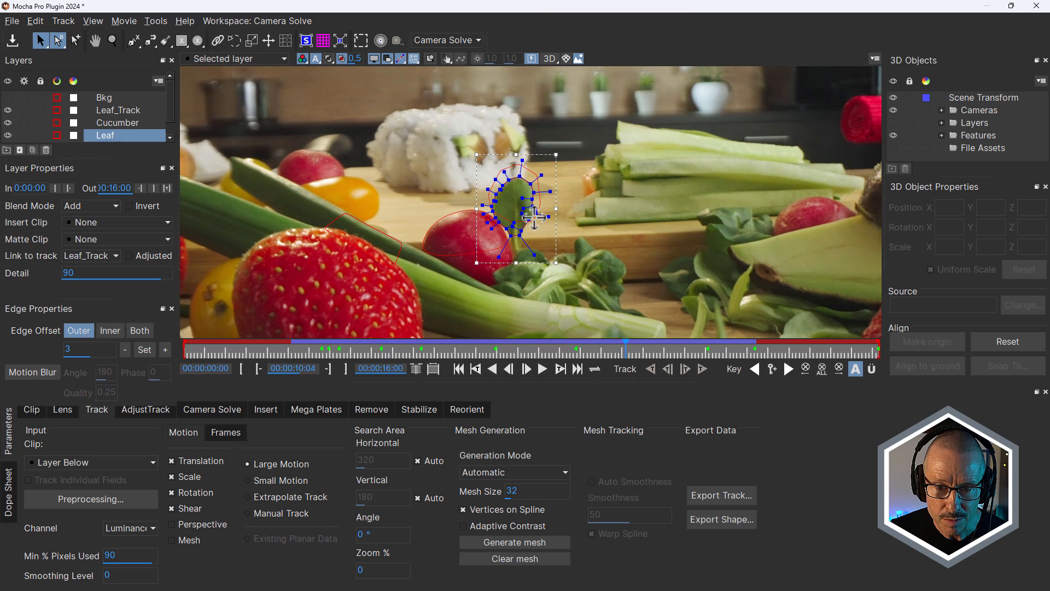
left_click_drag(626, 349, 431, 350)
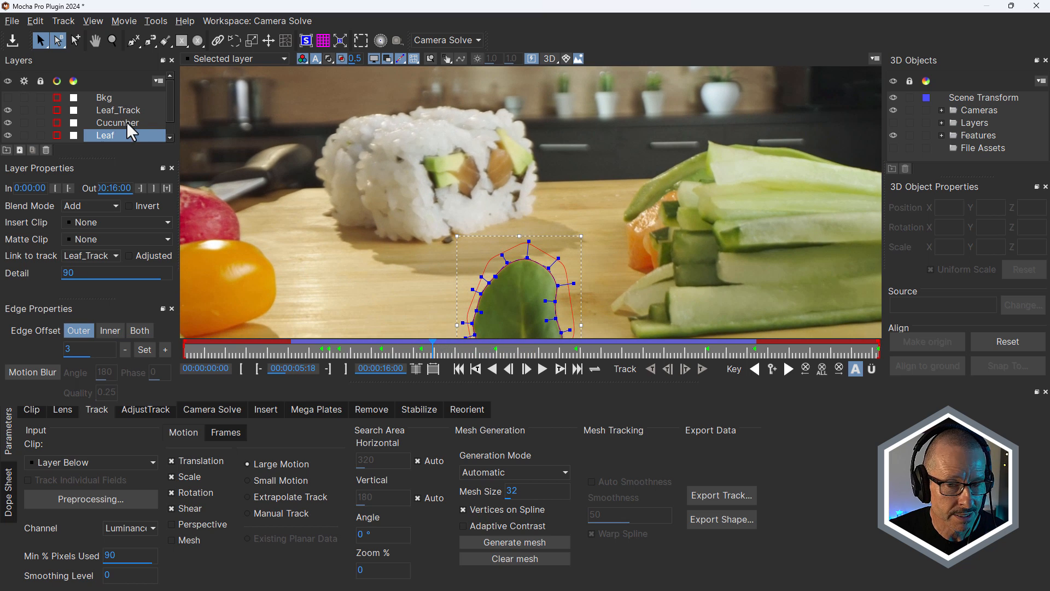
Select the Radish layer and check its spline's fit on the radish from 00:00:05:18 past 00:00:09:02, ending at 00:00:08:19
scroll(113, 135, "down", 1)
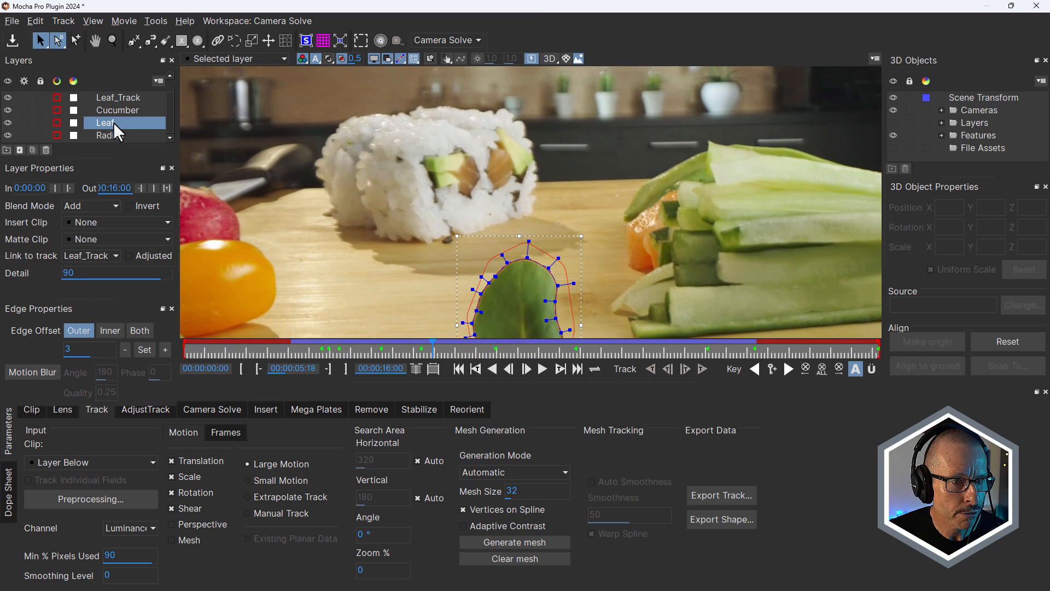
left_click(112, 134)
scroll(517, 235, "down", 5)
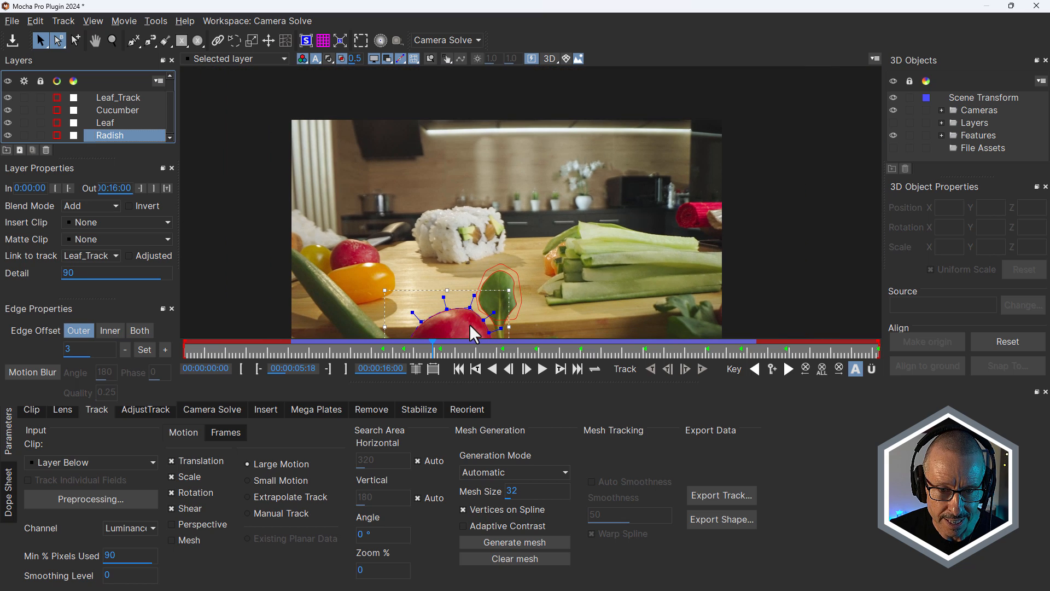
key("x")
left_click_drag(469, 318, 486, 220)
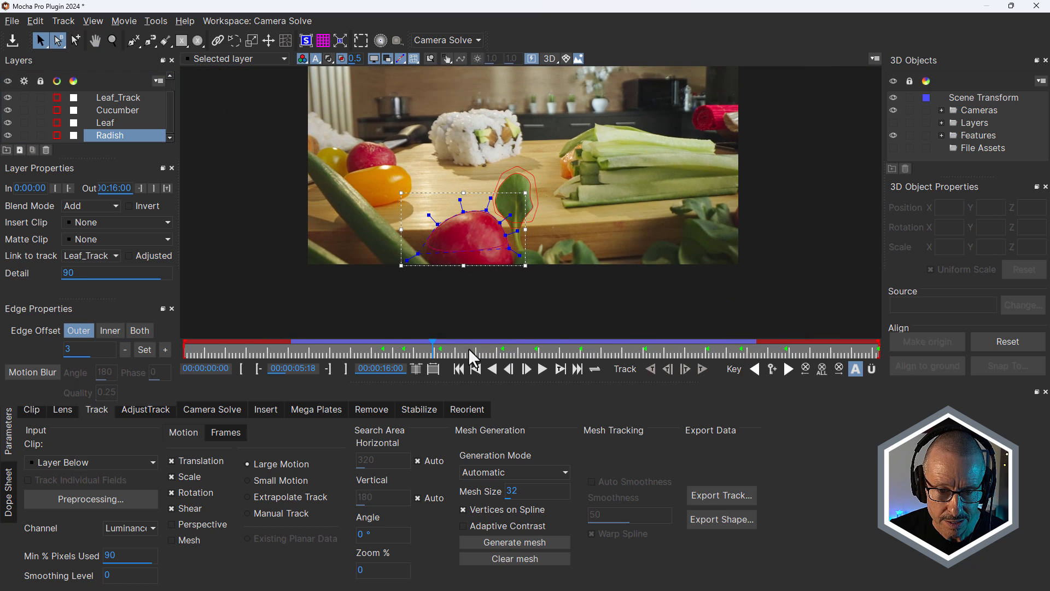
left_click_drag(471, 353, 579, 353)
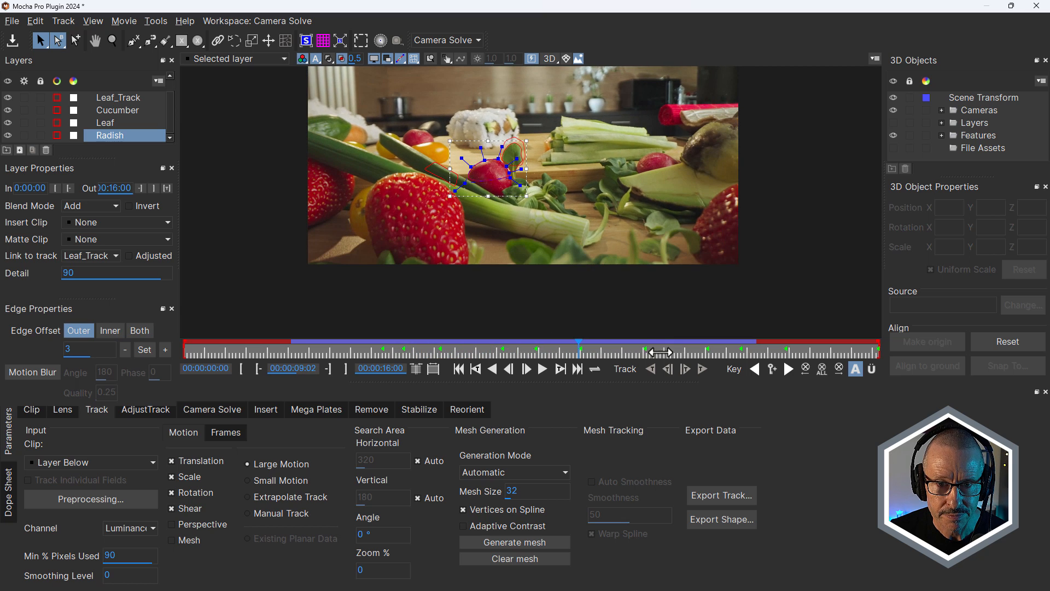
left_click_drag(661, 353, 564, 346)
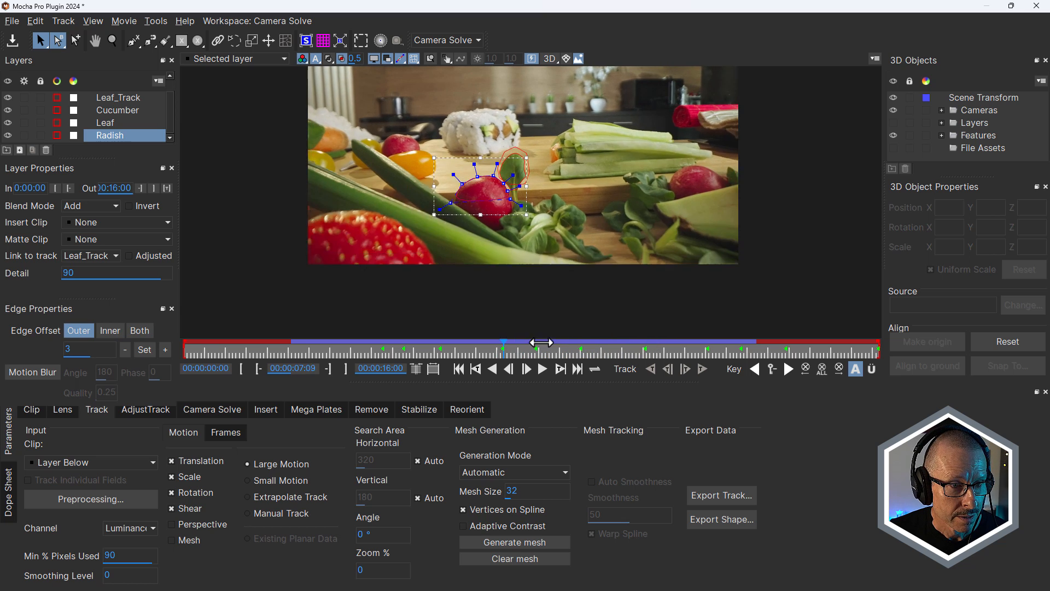
Inspect the Cucumber spline, recheck the Radish spline back to 00:00:05:23, and close Mocha Pro
left_click(125, 110)
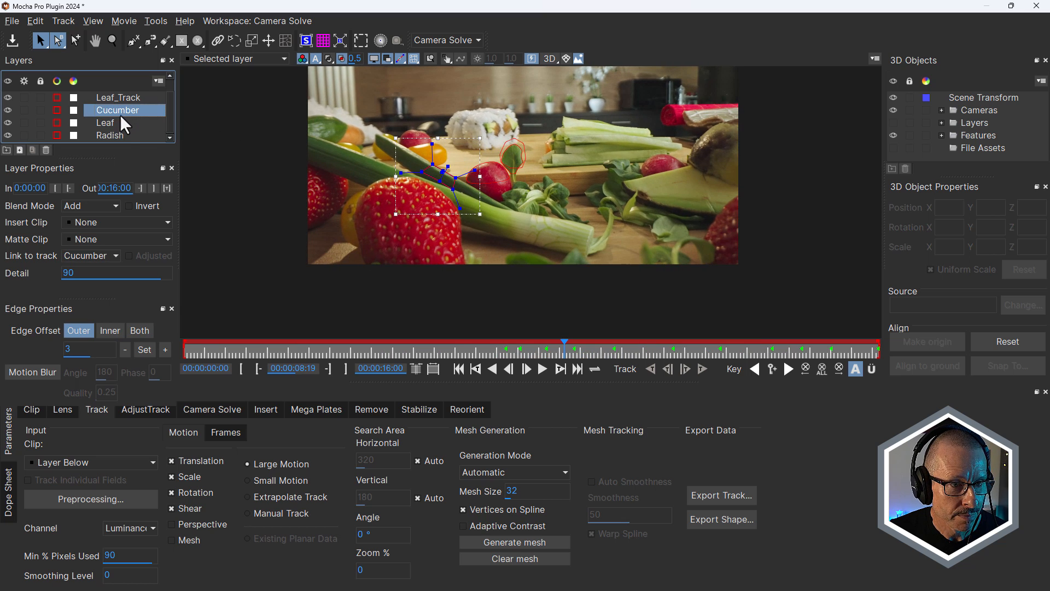
left_click(118, 135)
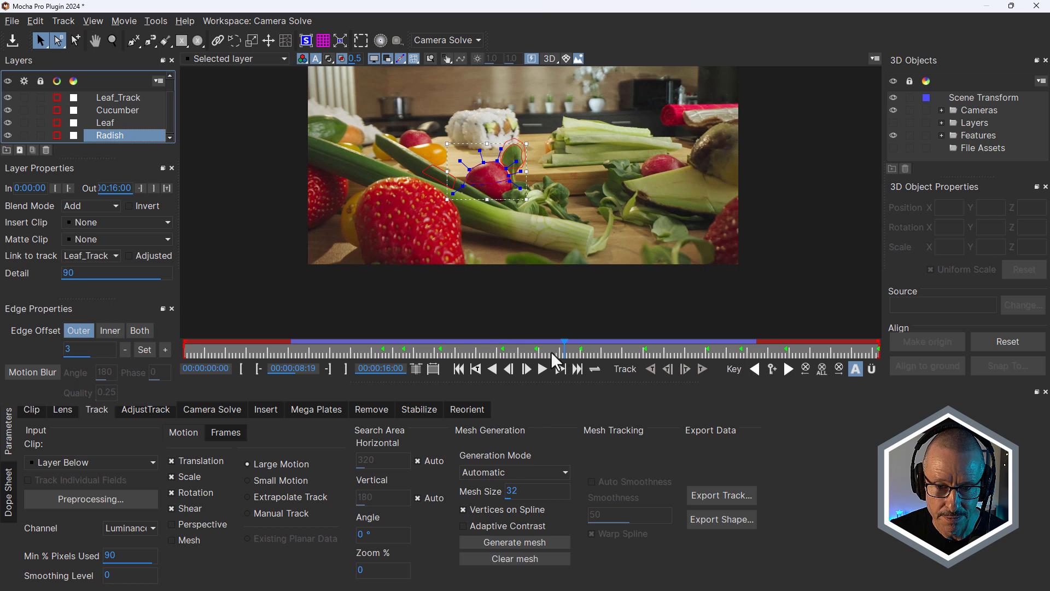
left_click_drag(563, 349, 442, 351)
left_click(1036, 6)
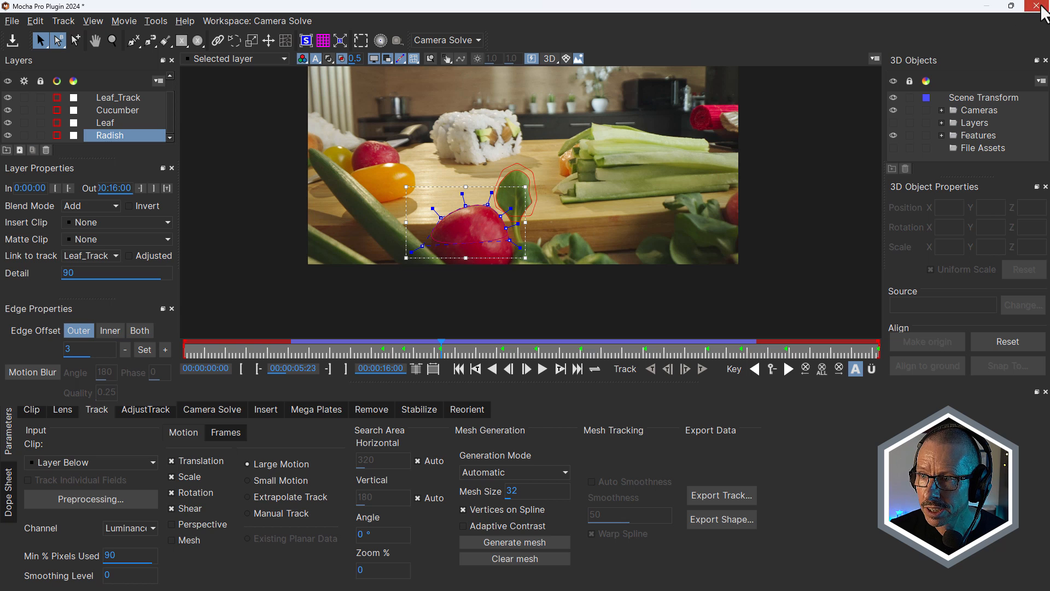
left_click(593, 321)
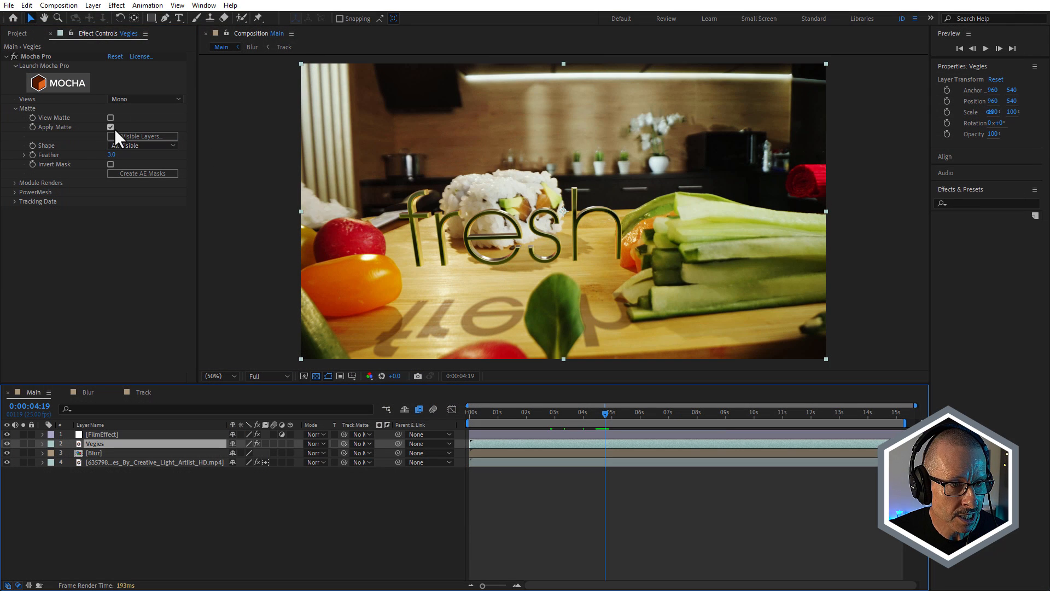
Solo the Vegies layer, compare it with and without Apply Matte, and check the cutout up to 0:00:06:15
left_click(23, 443)
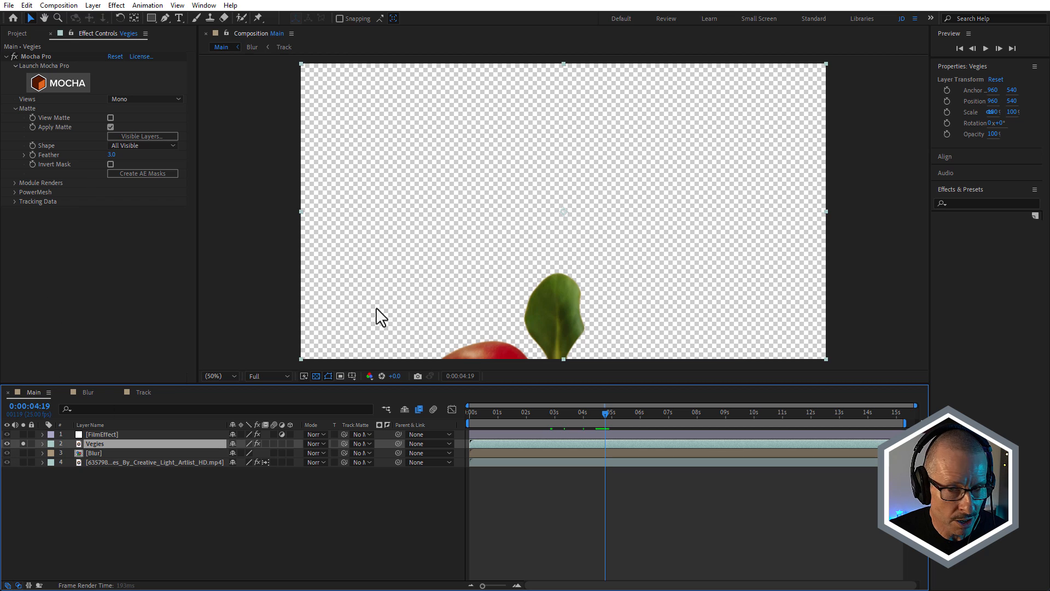
left_click(110, 127)
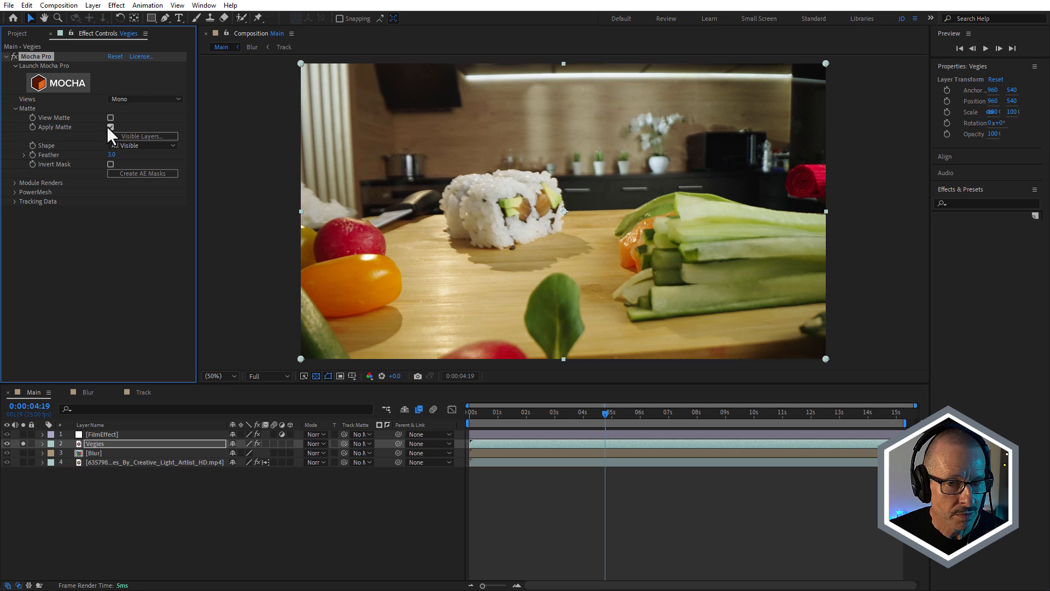
left_click_drag(553, 412, 657, 413)
Add the Blur layer and the source footage to the solo, and check the layered composite up to 0:00:11:22
left_click(23, 453)
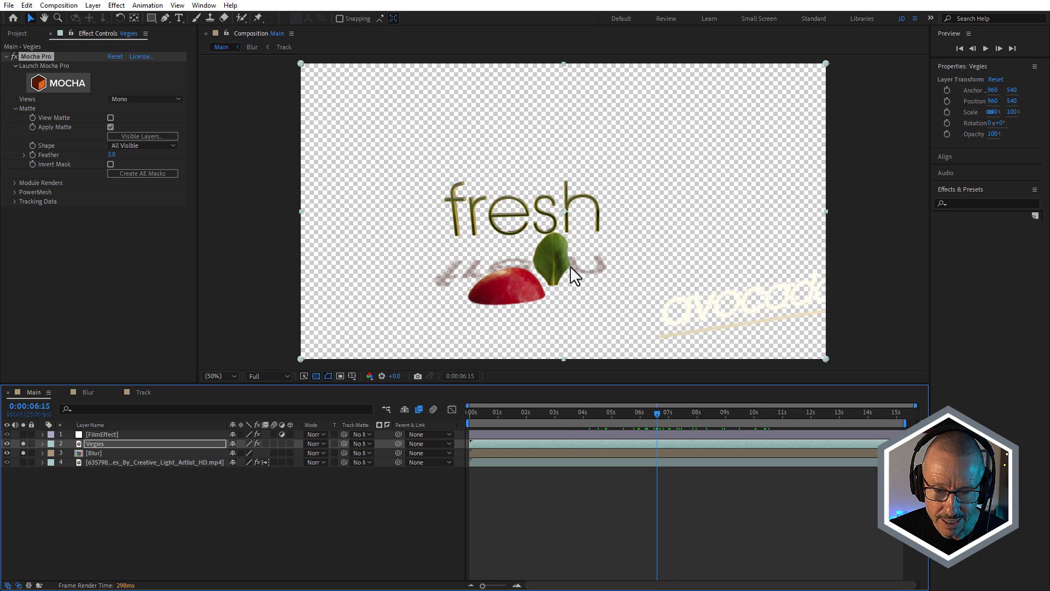
left_click_drag(698, 405, 736, 405)
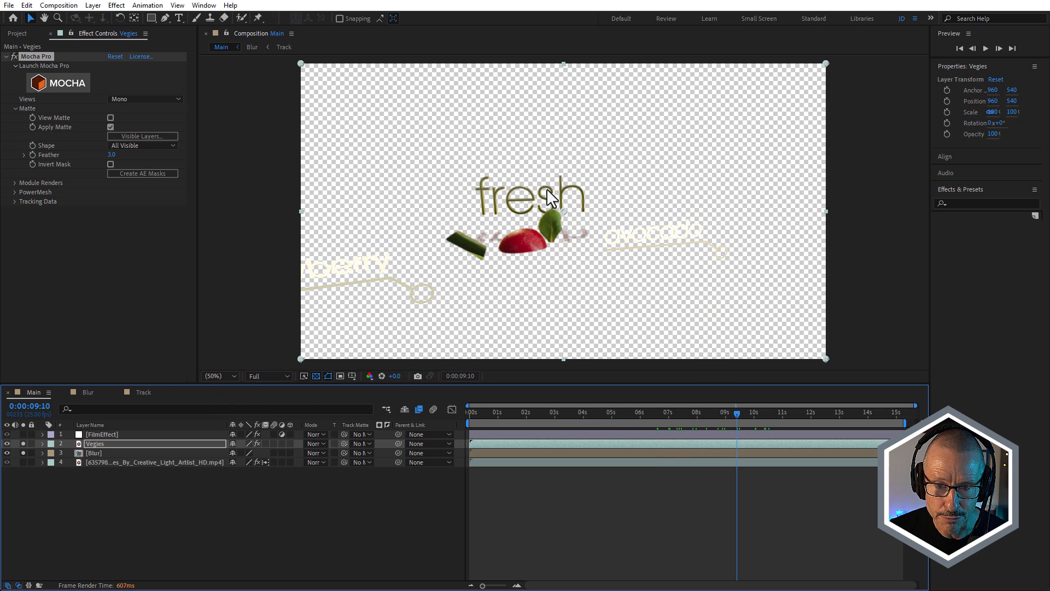
left_click(23, 462)
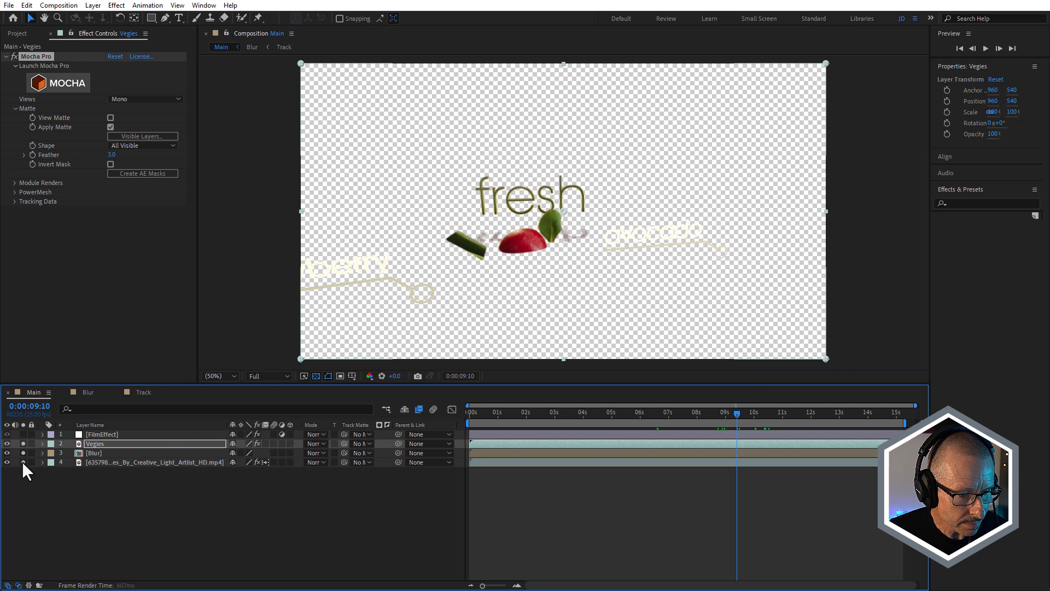
left_click_drag(622, 415, 806, 424)
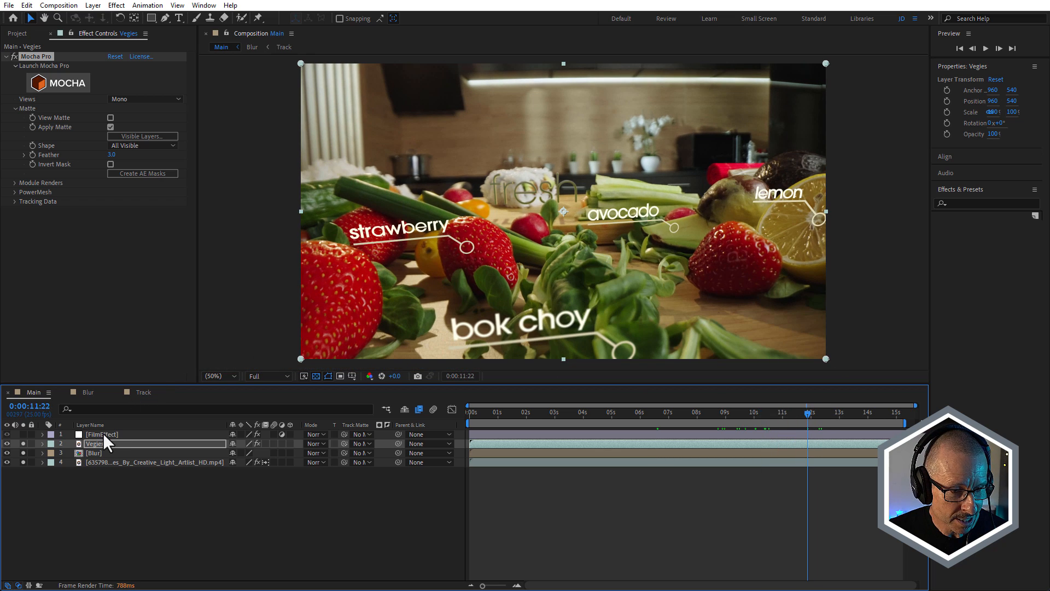
Examine the FilmEffect layer's S_FilmEffect settings, add the layer to the solo, and check the final grade up to 0:00:11:23
left_click(102, 433)
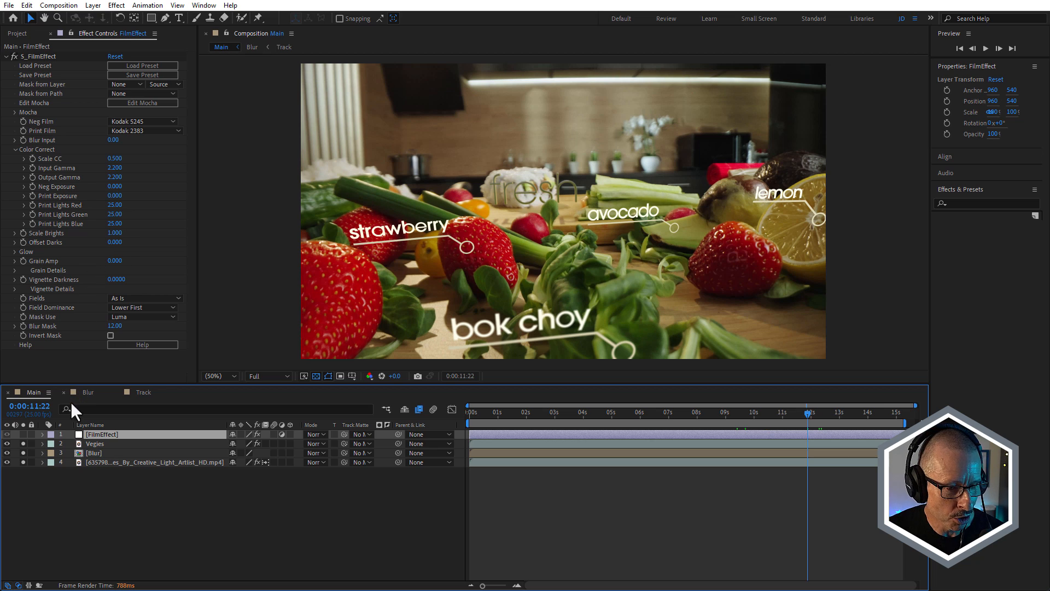
left_click(24, 433)
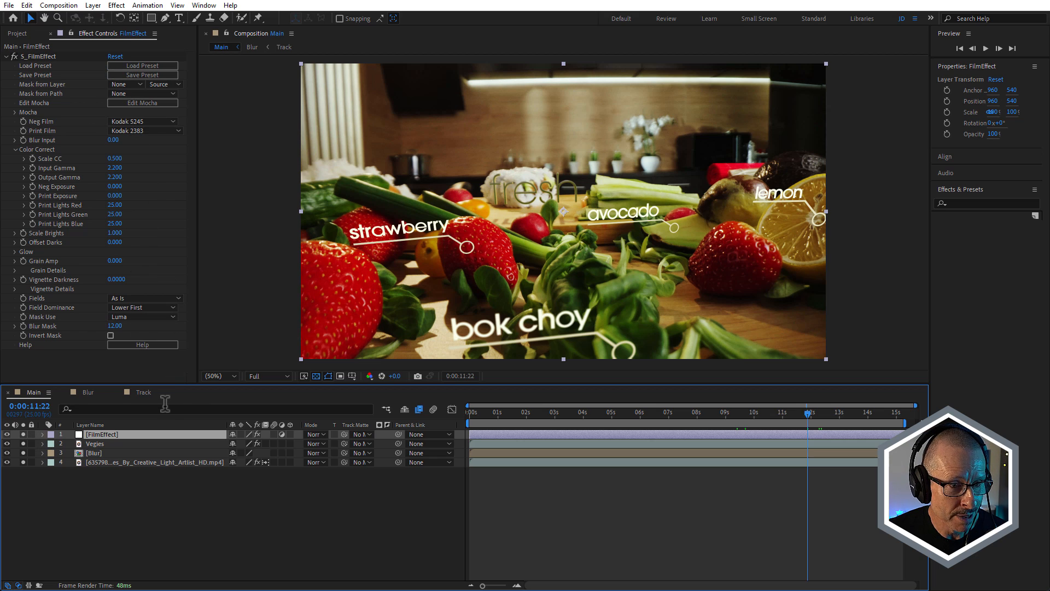
left_click_drag(524, 414, 809, 432)
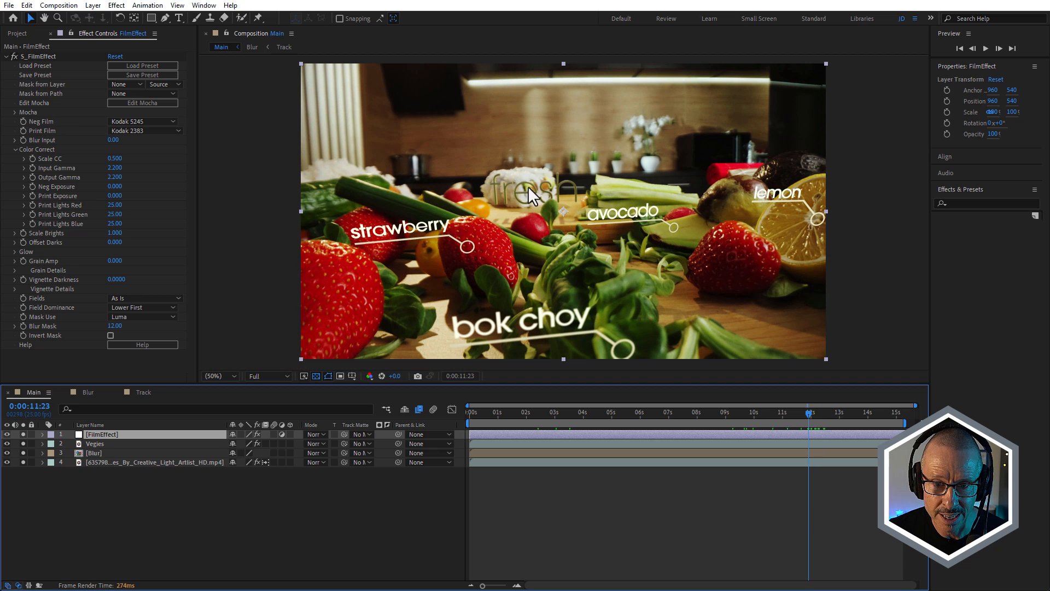
Inspect the fresh title up close in the Main composite, and check the callouts between 0:00:07:22 and 0:00:11:23
scroll(528, 186, "up", 2)
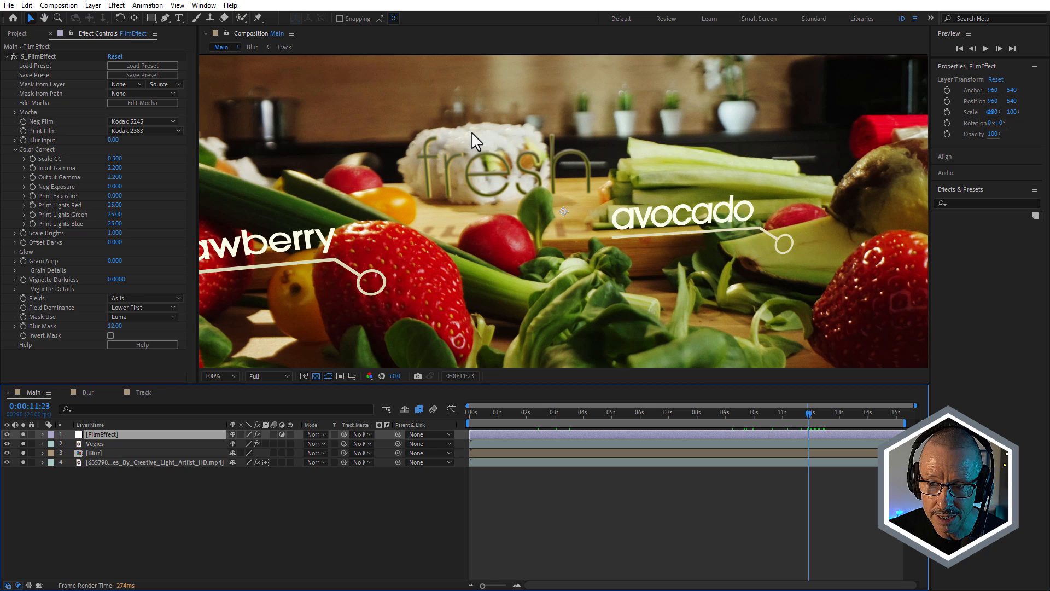
key("comma")
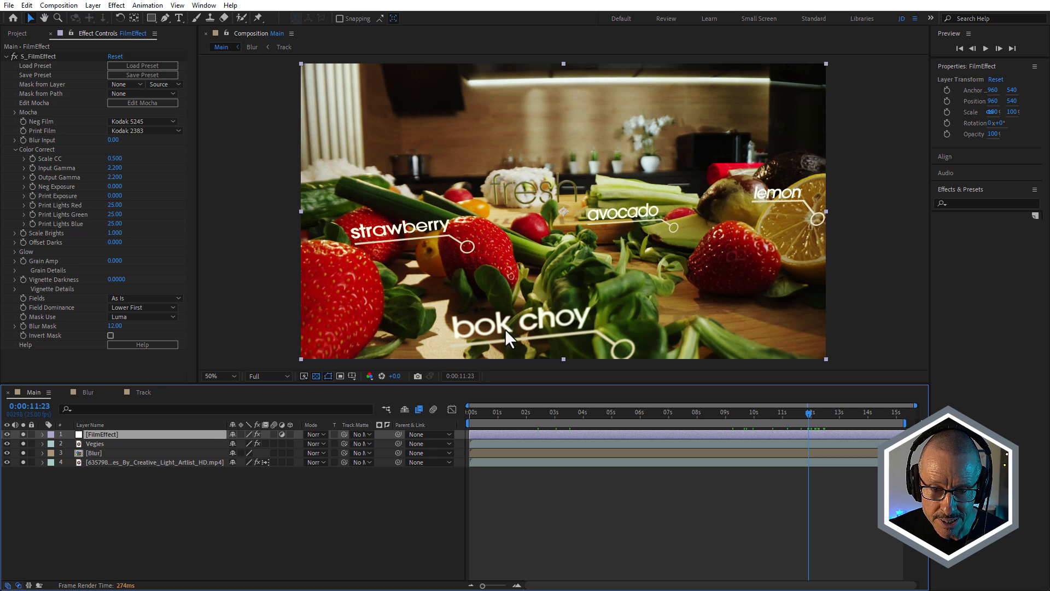
left_click_drag(808, 415, 743, 414)
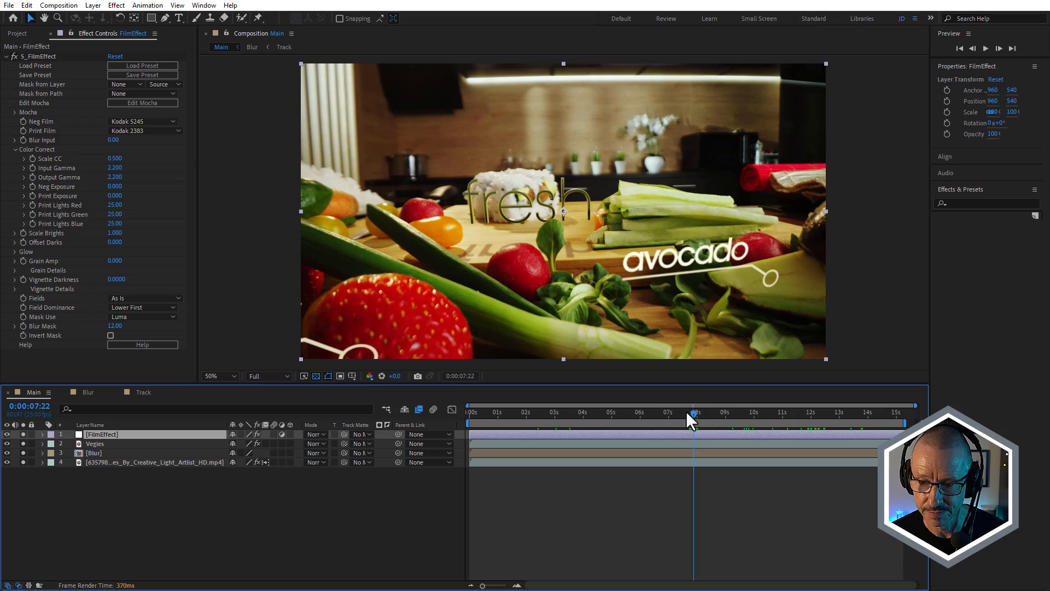
left_click_drag(700, 410, 776, 444)
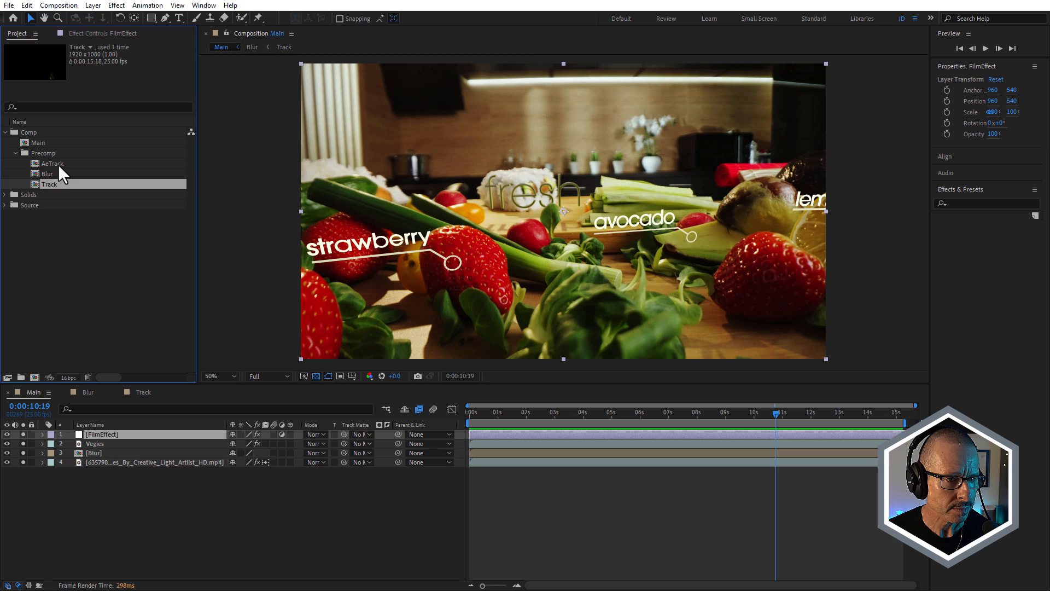
Open the AeTrack composition and, at 0:00:13:06, create a text layer from a 3D Camera Tracker point on the right-hand strawberry
double_click(57, 163)
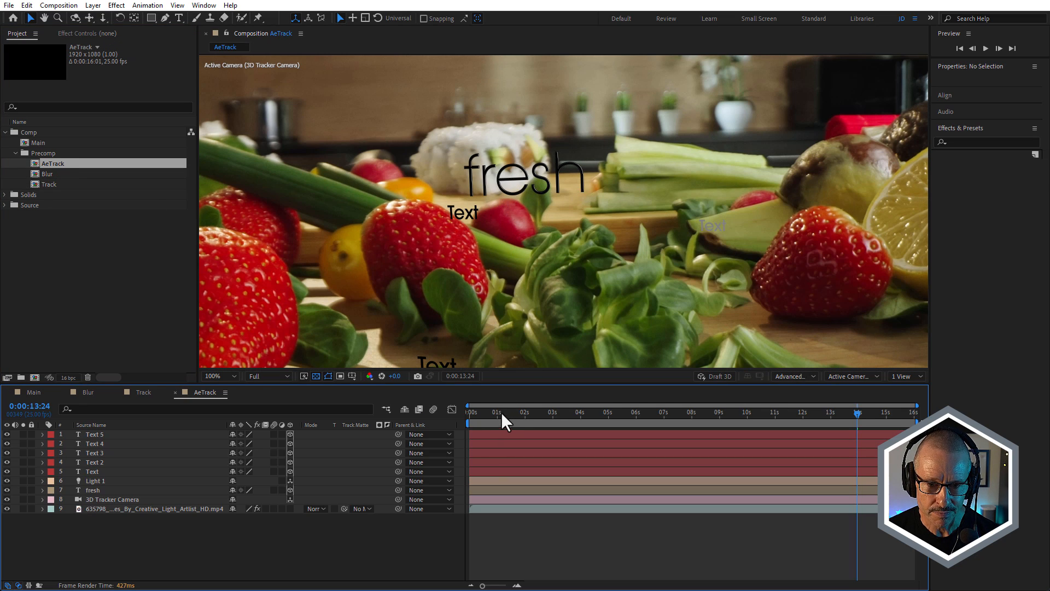
left_click_drag(501, 411, 836, 422)
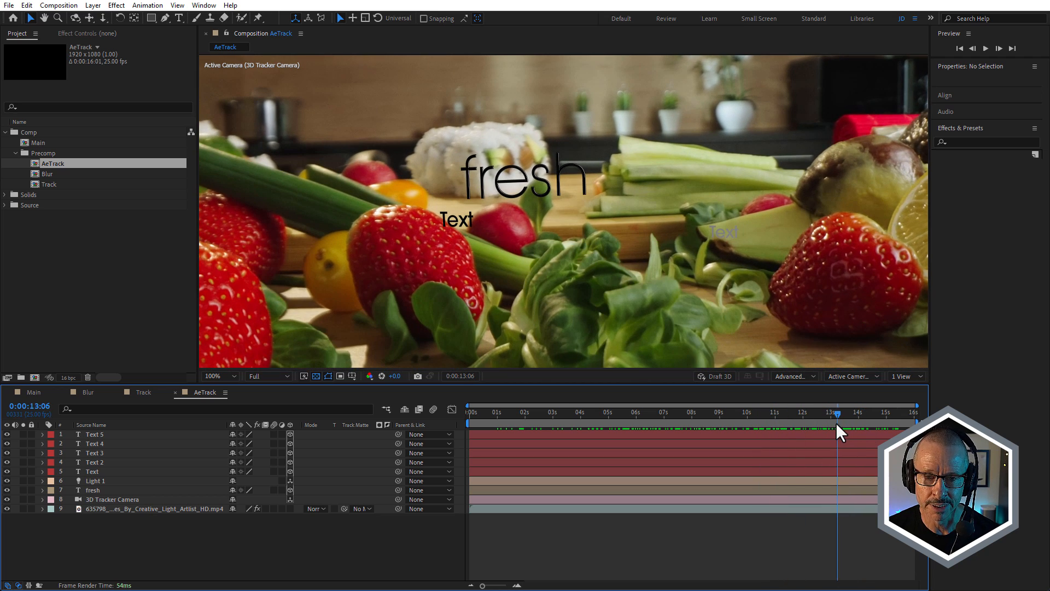
left_click(99, 507)
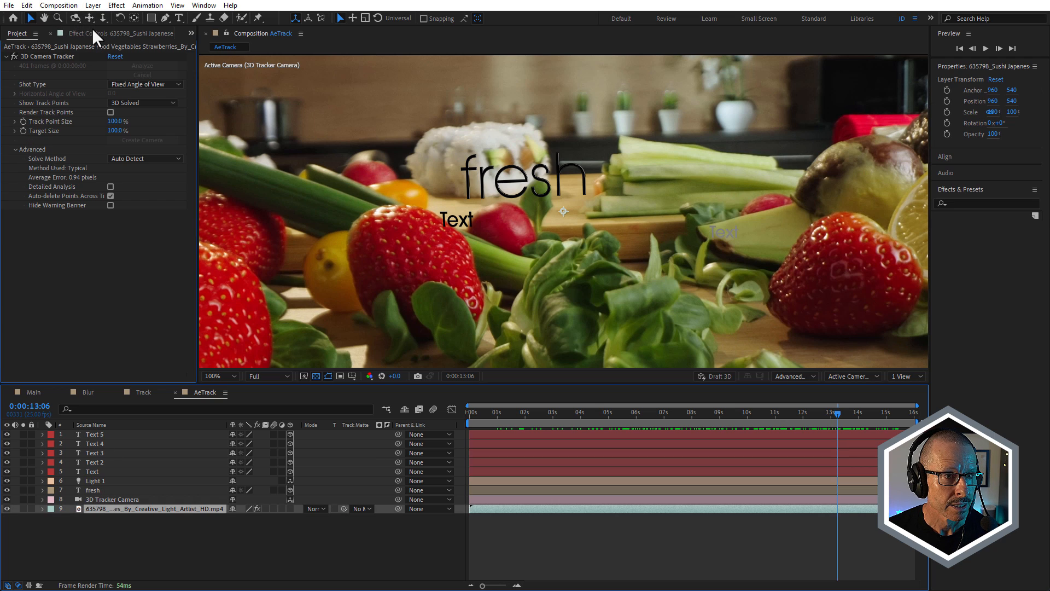
left_click(45, 57)
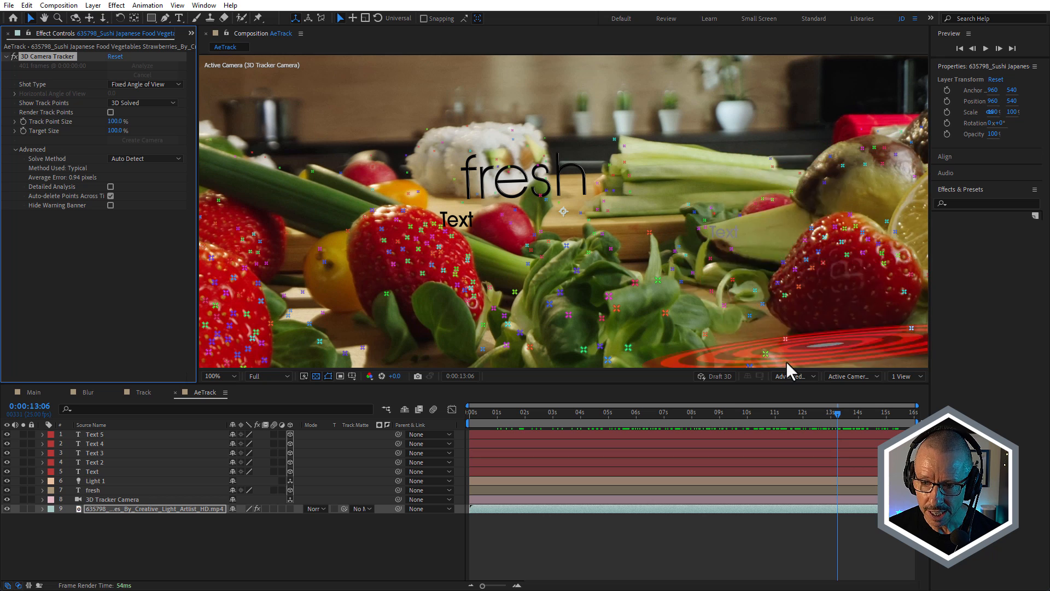
right_click(822, 237)
left_click(853, 246)
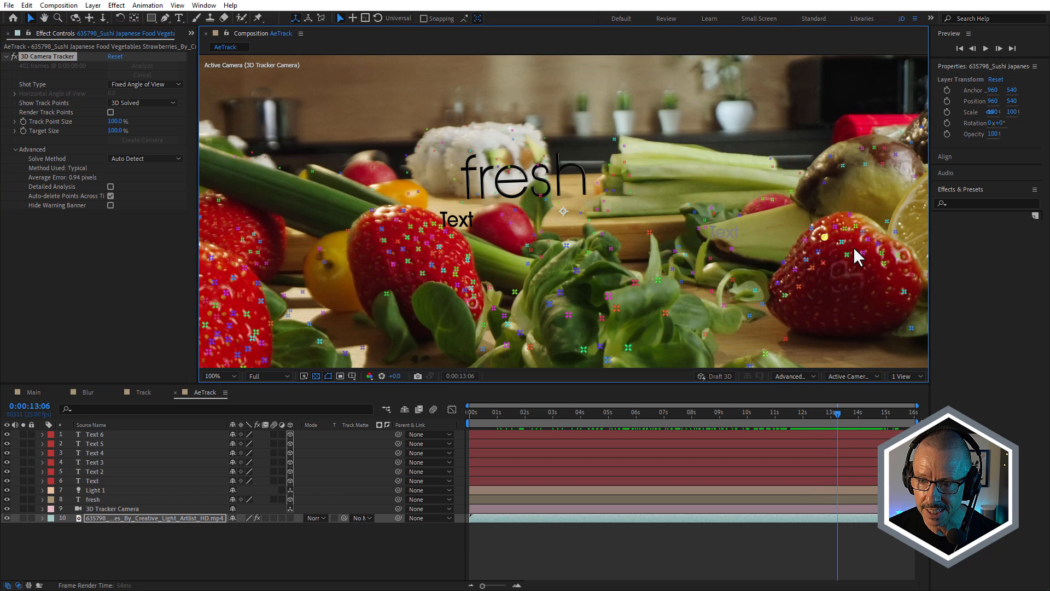
Check the new text's tracking around 0:00:12:15, and examine the creation options for a track point beside the middle strawberry
mouse_move(834, 412)
left_mouse_down()
mouse_move(890, 409)
mouse_move(803, 411)
mouse_move(817, 402)
left_mouse_up()
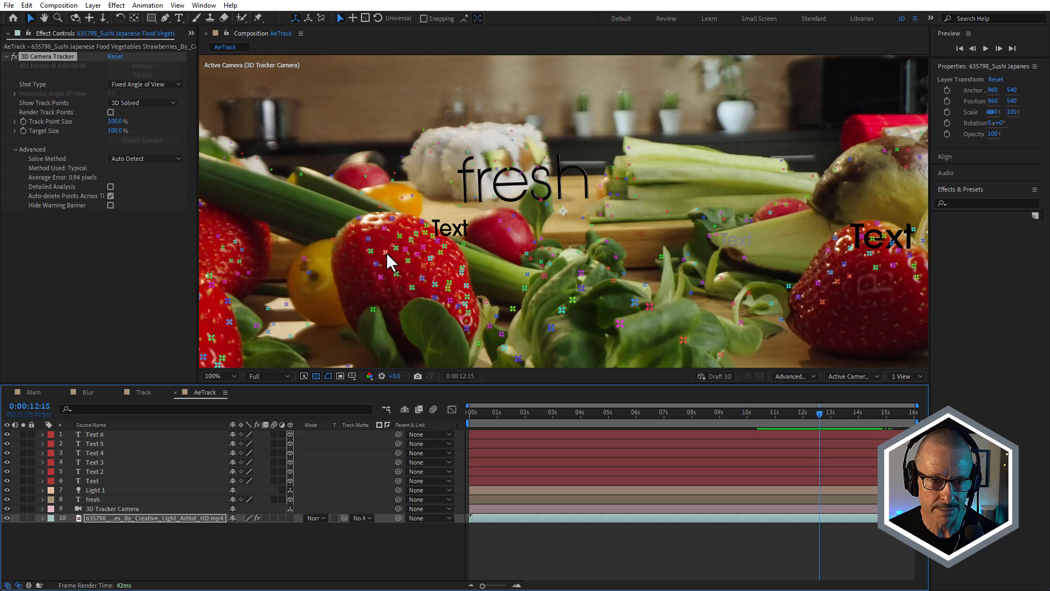
right_click(468, 297)
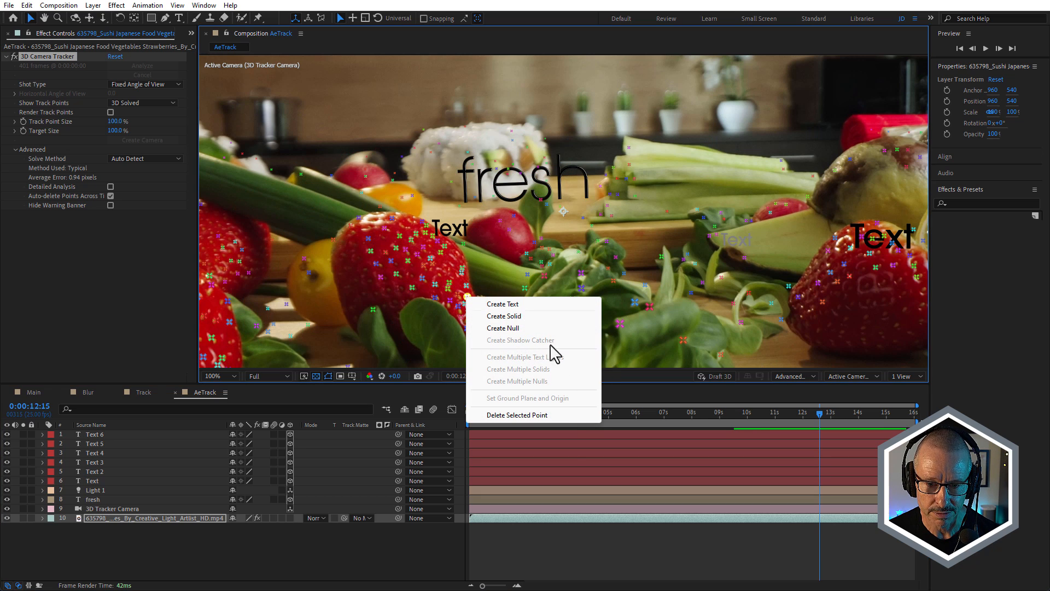
left_click(591, 550)
left_click_drag(541, 409, 606, 409)
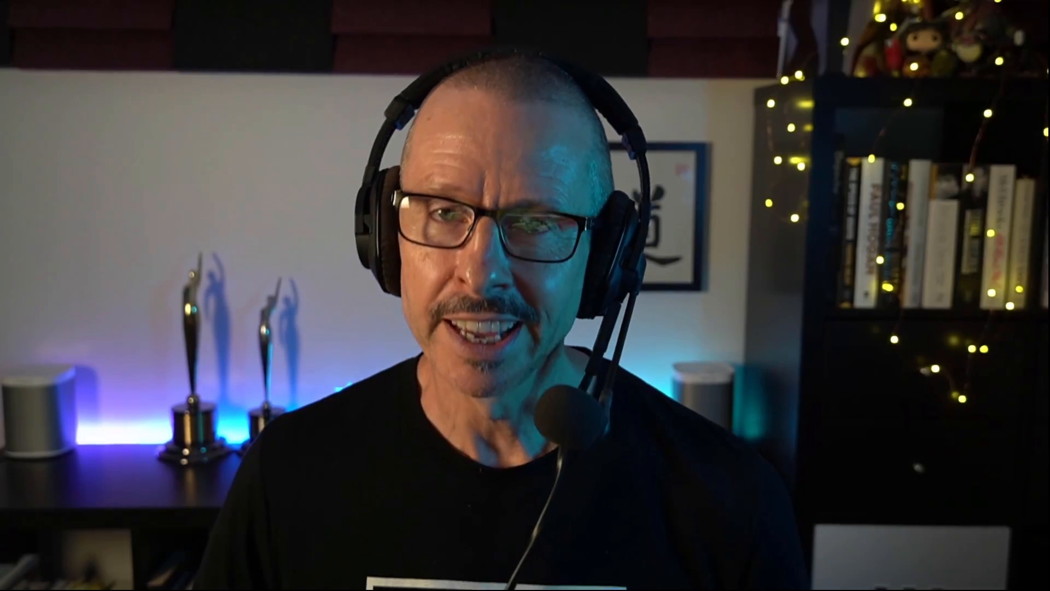